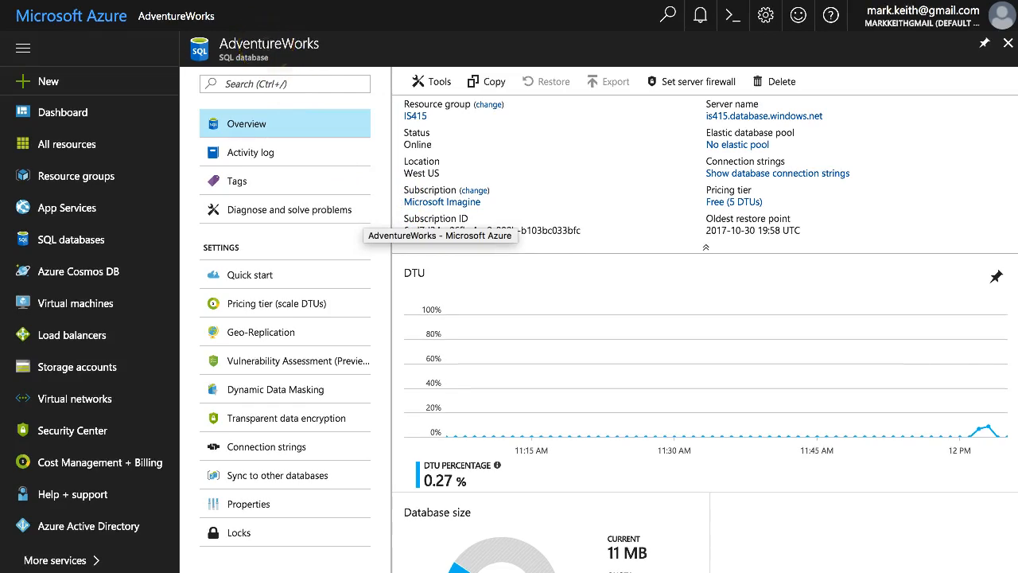
Step: Open the mk415 app service from the Azure portal dashboard's resource list
click(74, 119)
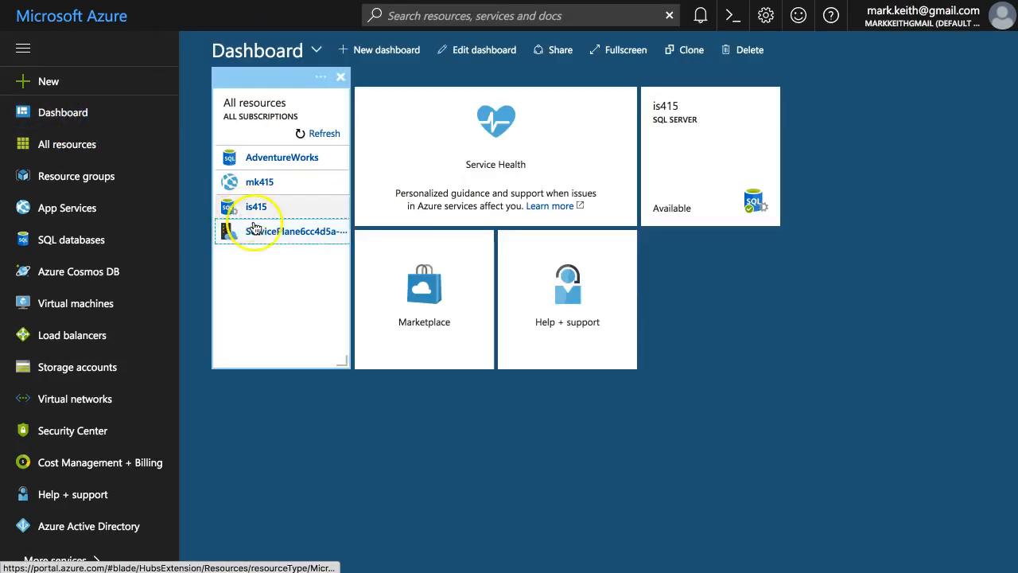
click(263, 181)
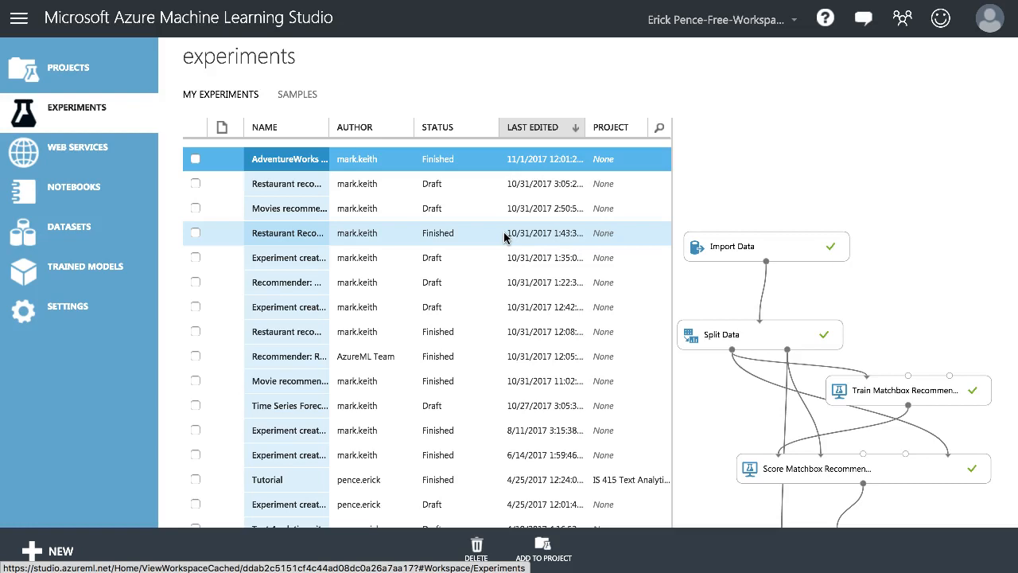
Step: In Azure Machine Learning Studio, create a blank experiment and name it "AdventureWorks recommender demo"
click(402, 159)
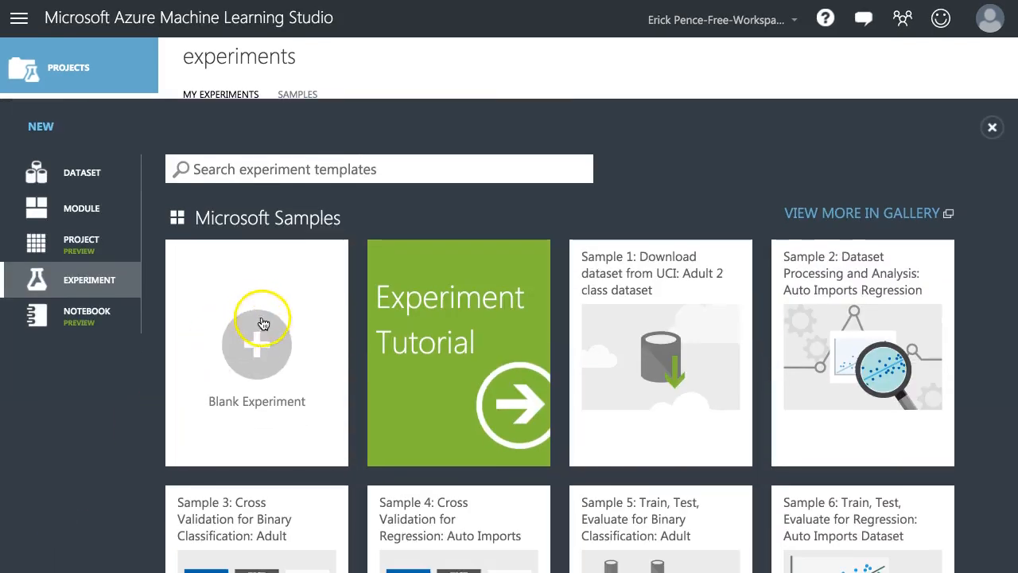
click(264, 342)
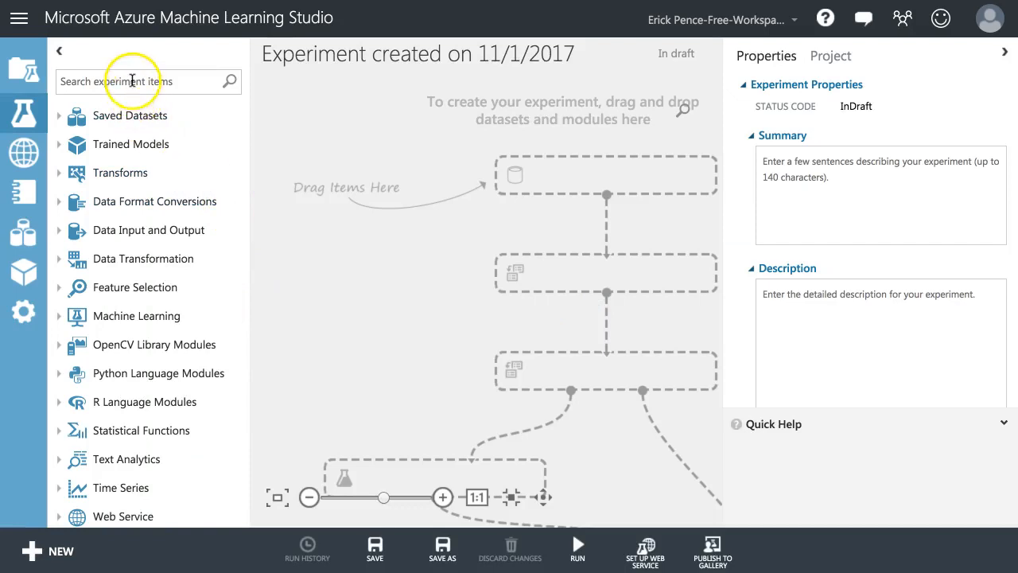
drag(578, 51, 257, 50)
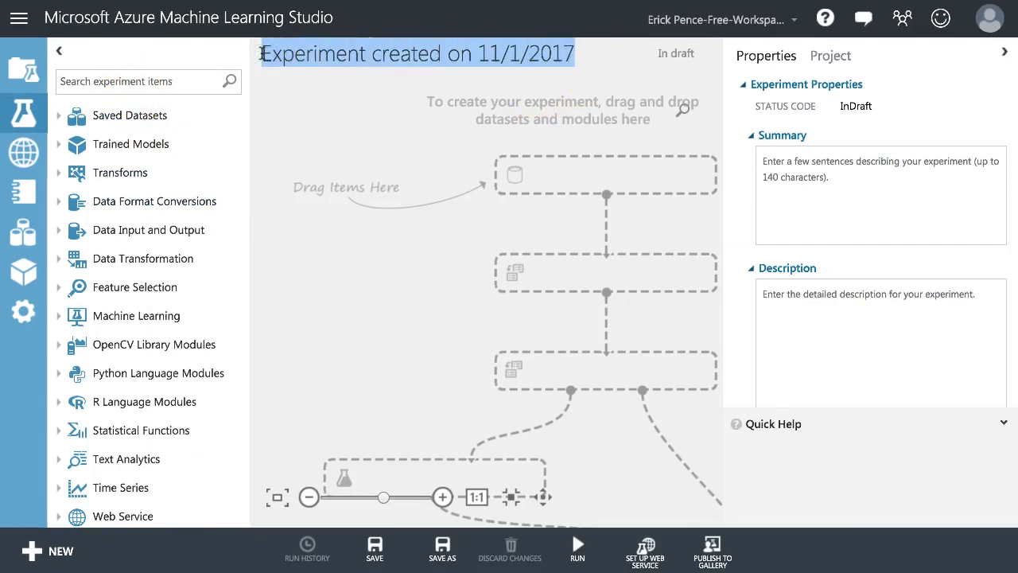
text(Adventure)
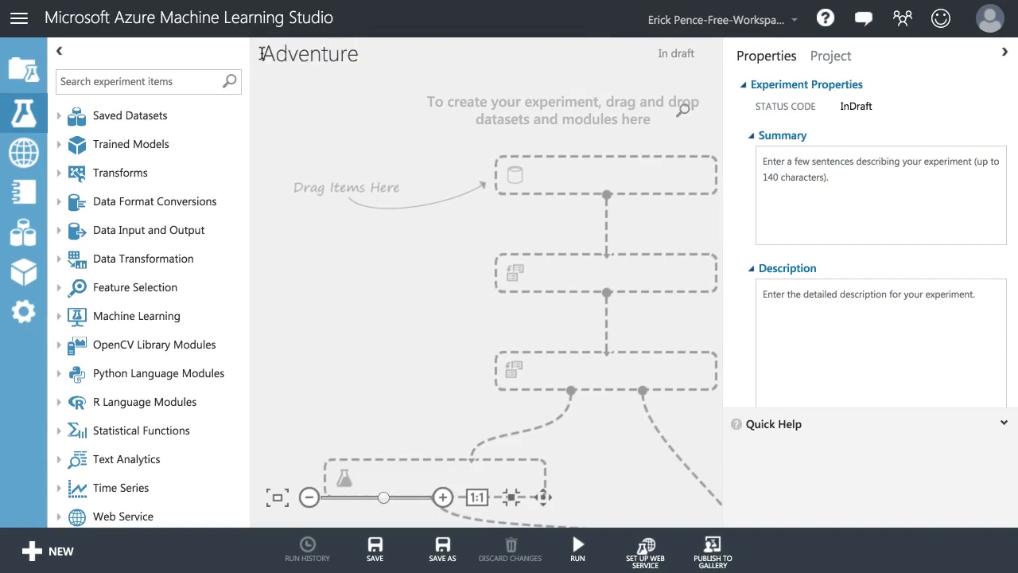
text(Works recomme)
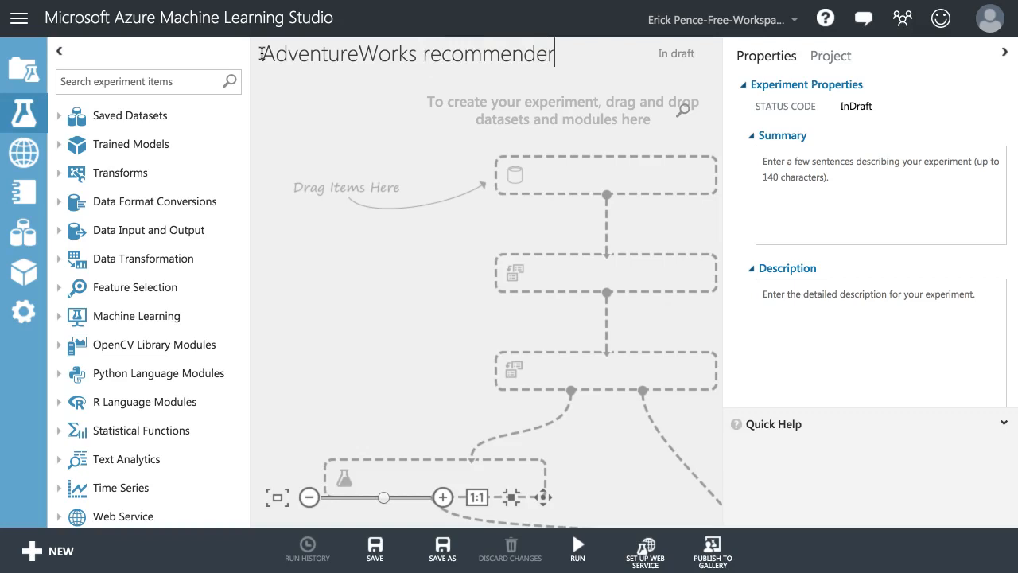
text(nder demo)
click(354, 232)
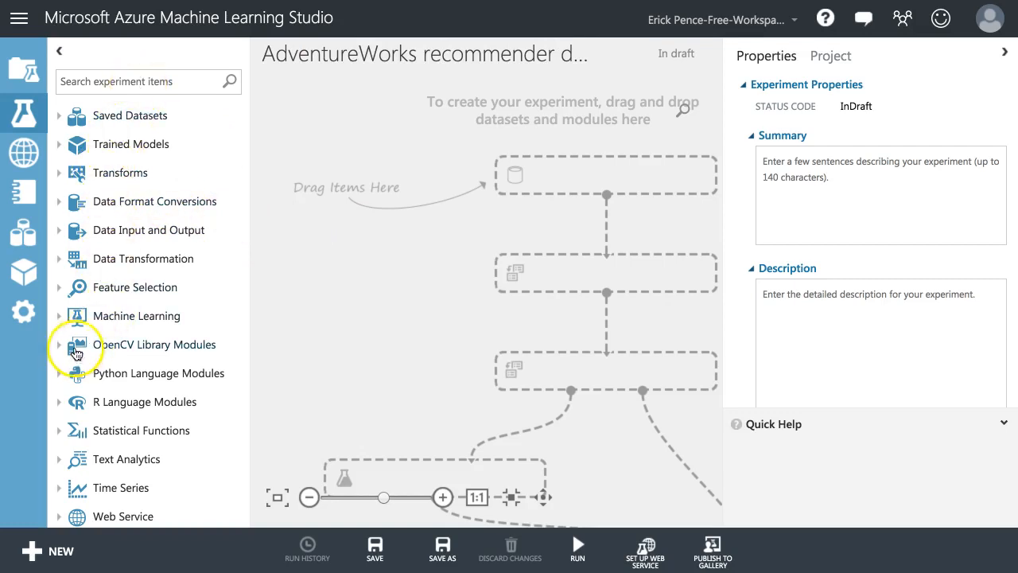
Step: Add an Import Data module near the top of the canvas and set its data source to Azure SQL Database
click(61, 235)
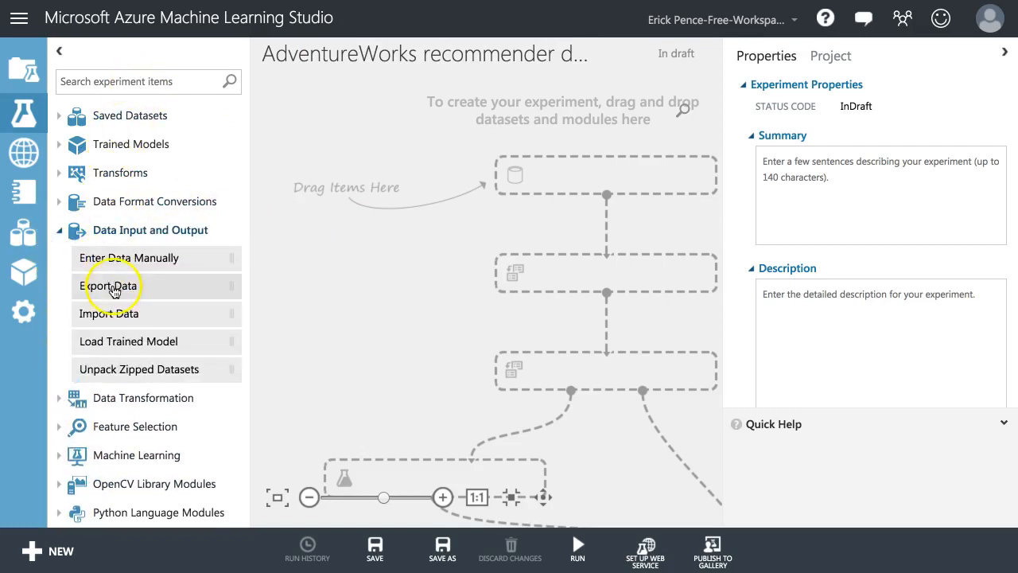
drag(114, 318, 509, 137)
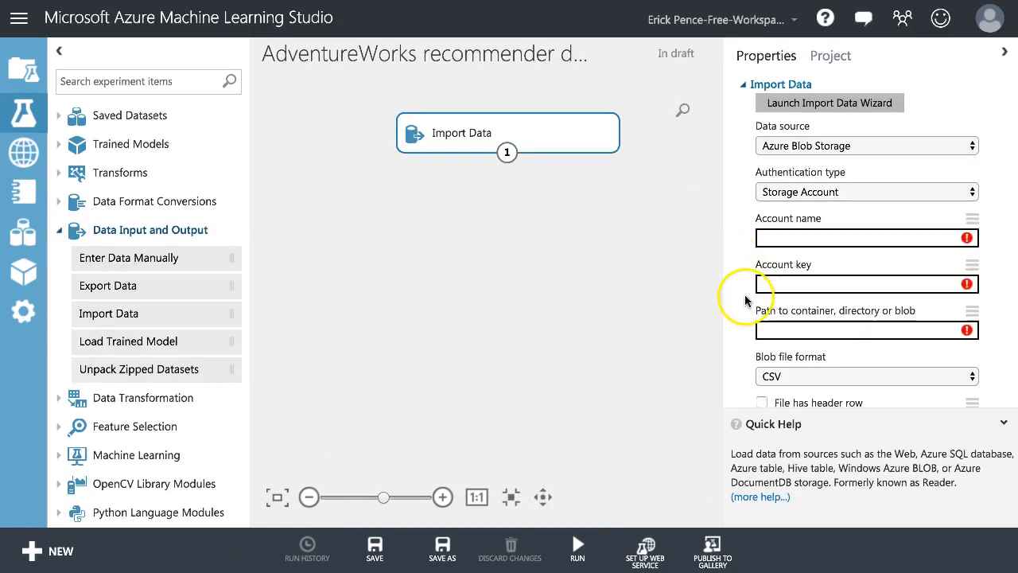
click(827, 146)
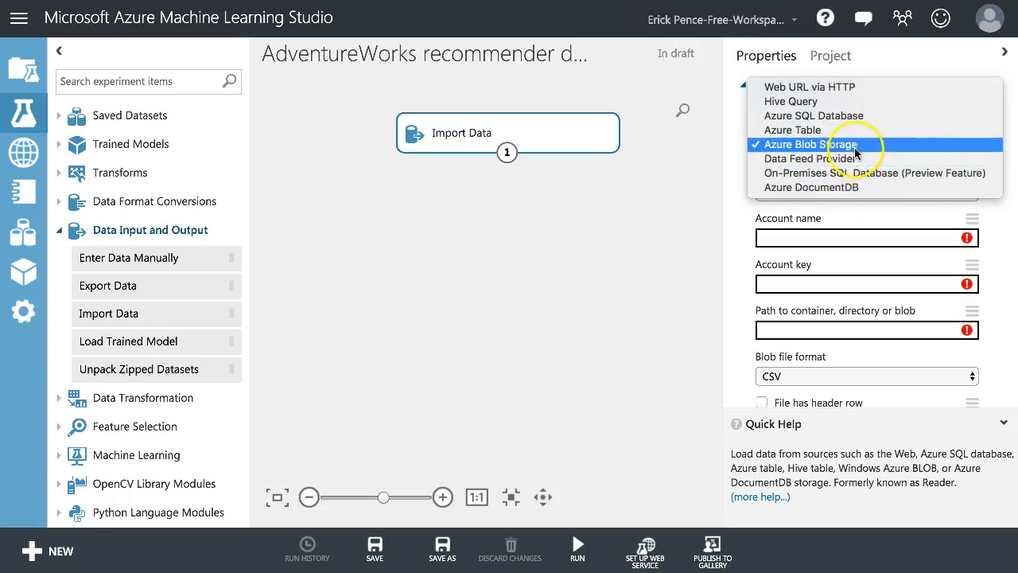
click(855, 119)
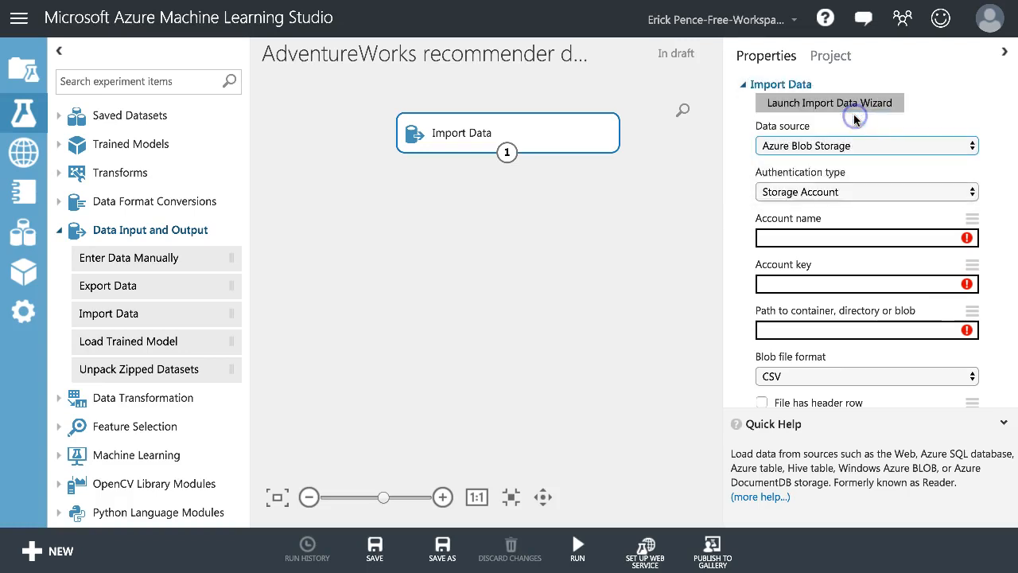
click(842, 190)
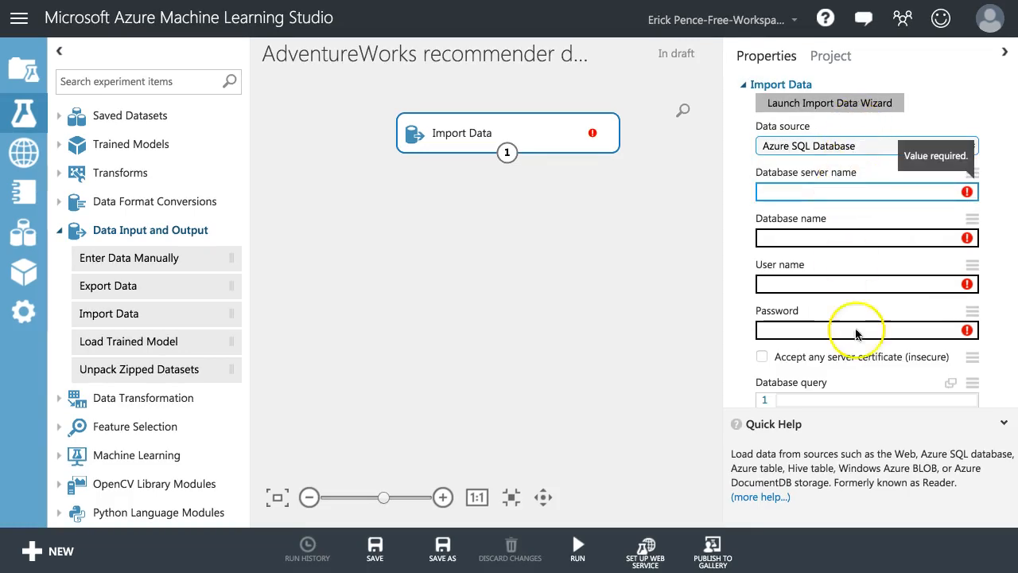
click(1003, 423)
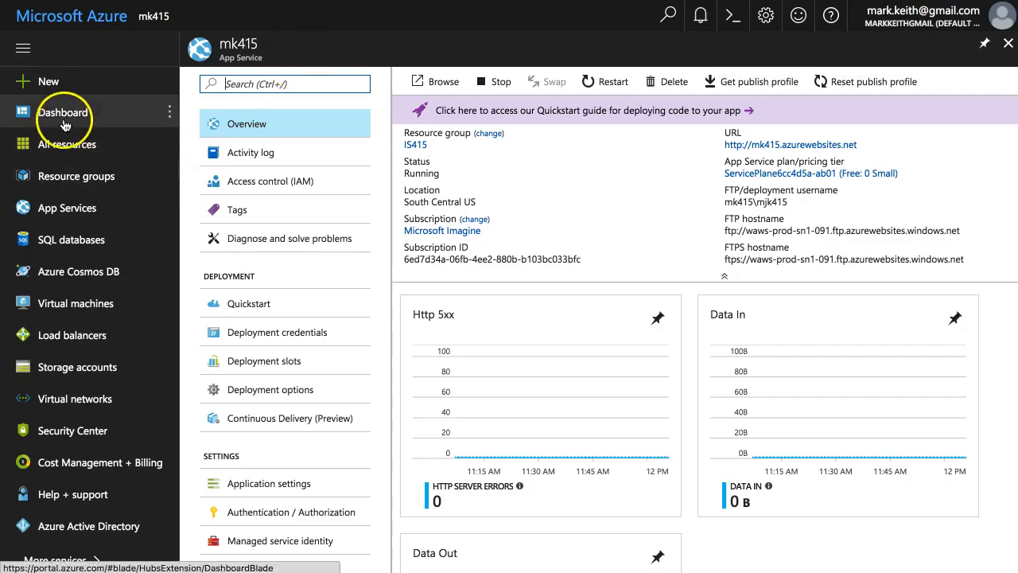
Step: Switch to the Azure portal and copy the server name of the AdventureWorks SQL database
click(58, 147)
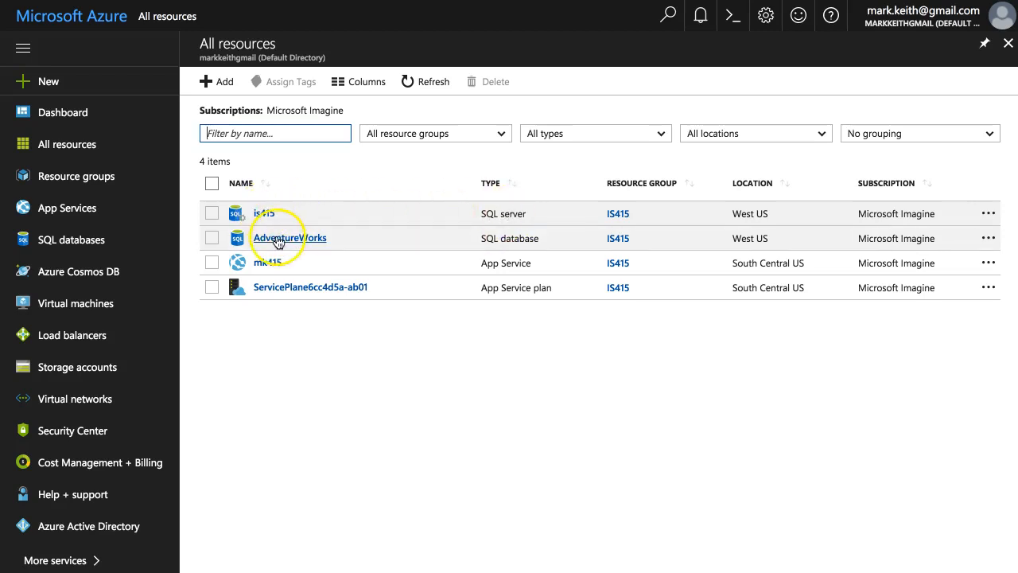
click(270, 237)
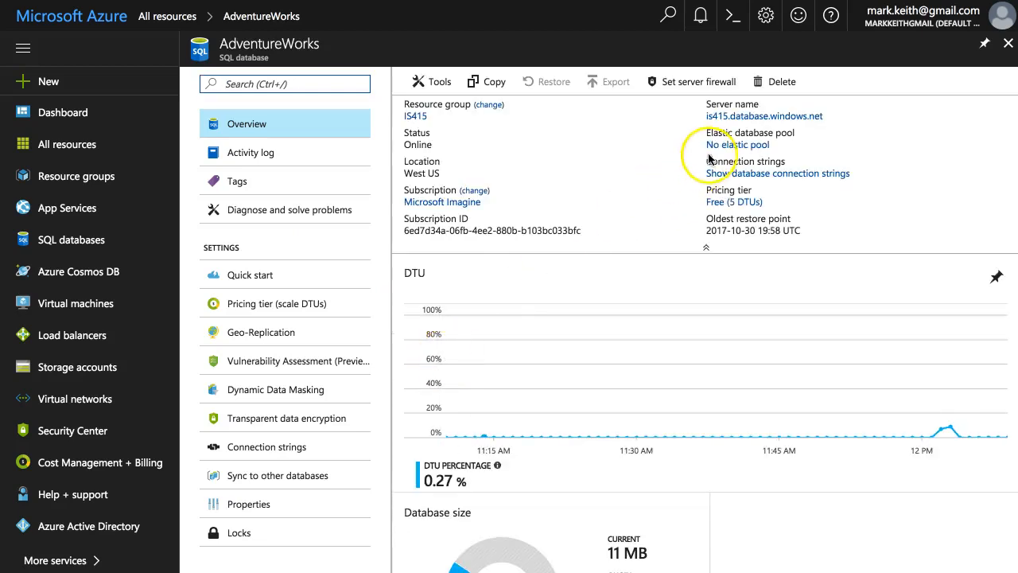
drag(700, 117, 795, 117)
click(829, 117)
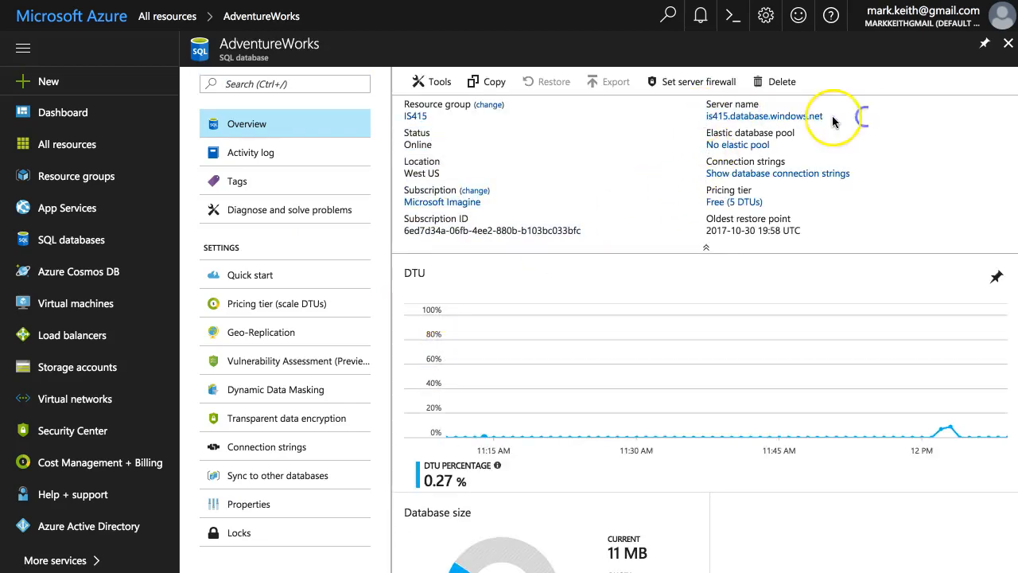
click(828, 117)
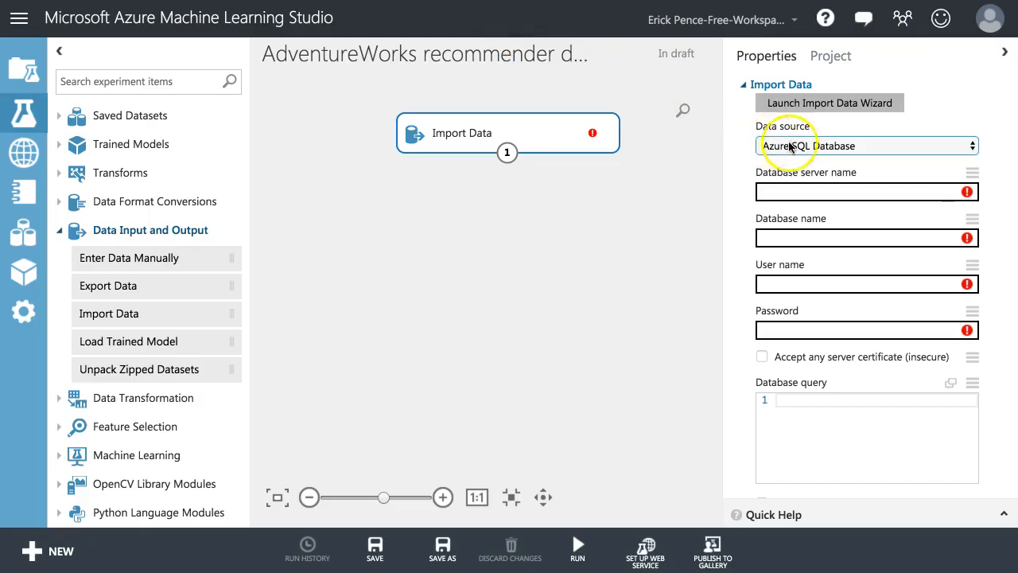
Step: In Machine Learning Studio, set Import Data's database server name to is415.database.windows.net and its database name to AdventureWorks
click(808, 191)
right_click(809, 192)
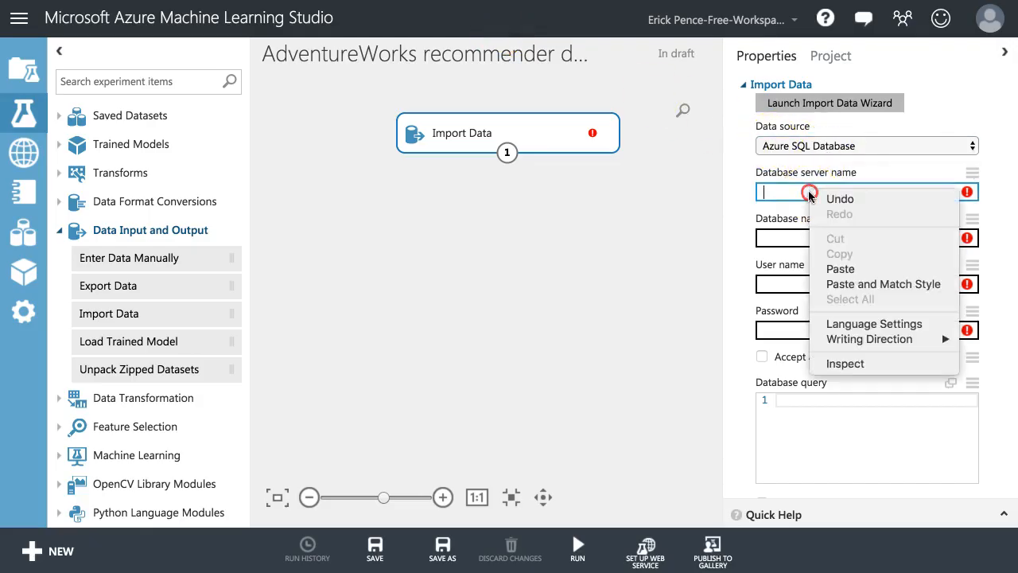
click(847, 269)
click(810, 239)
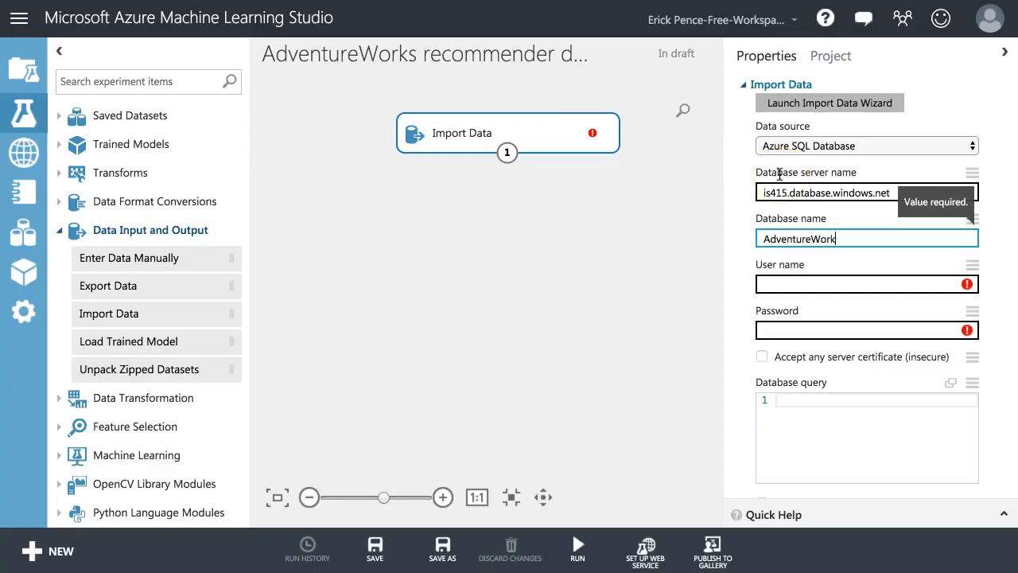
text(s)
key(Tab)
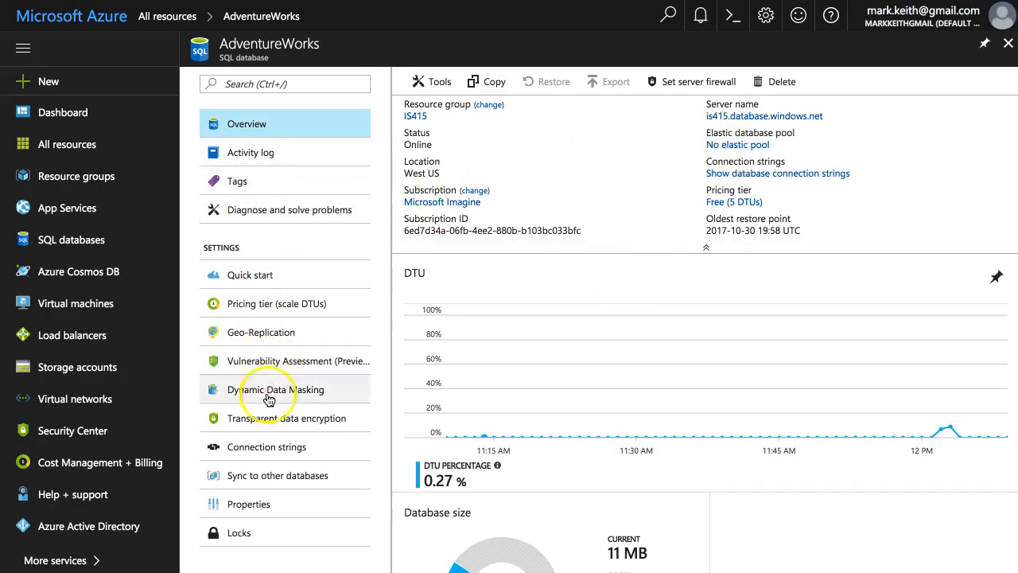
Step: Copy the server admin login from the AdventureWorks database's properties in the Azure portal
click(250, 503)
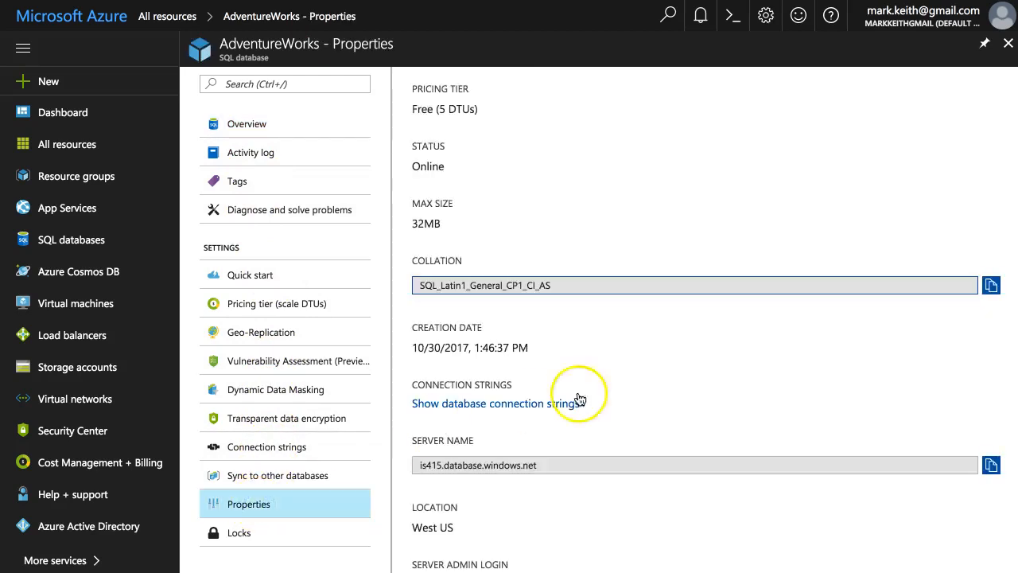
scroll(530, 406, down, 5)
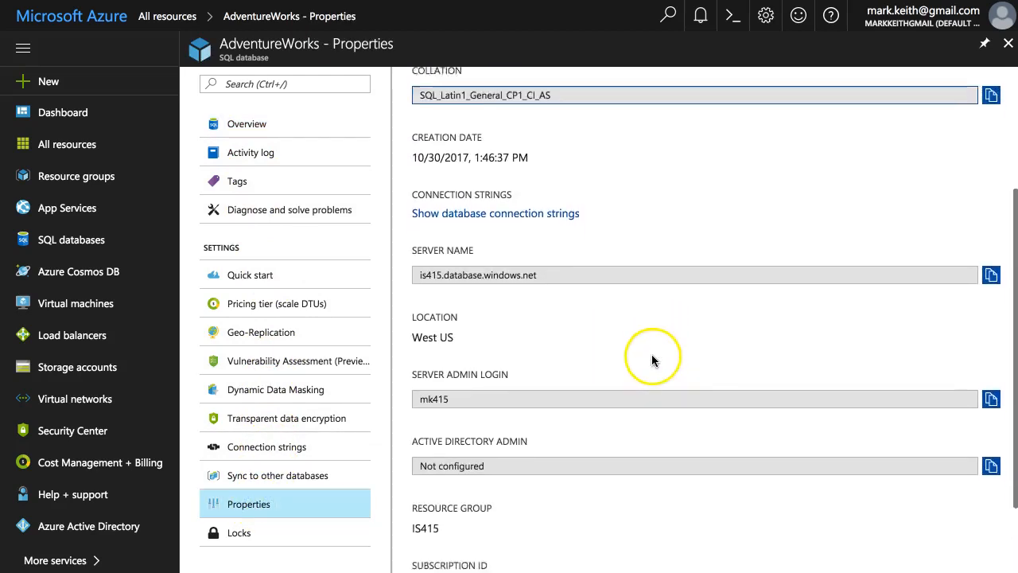
scroll(651, 360, down, 3)
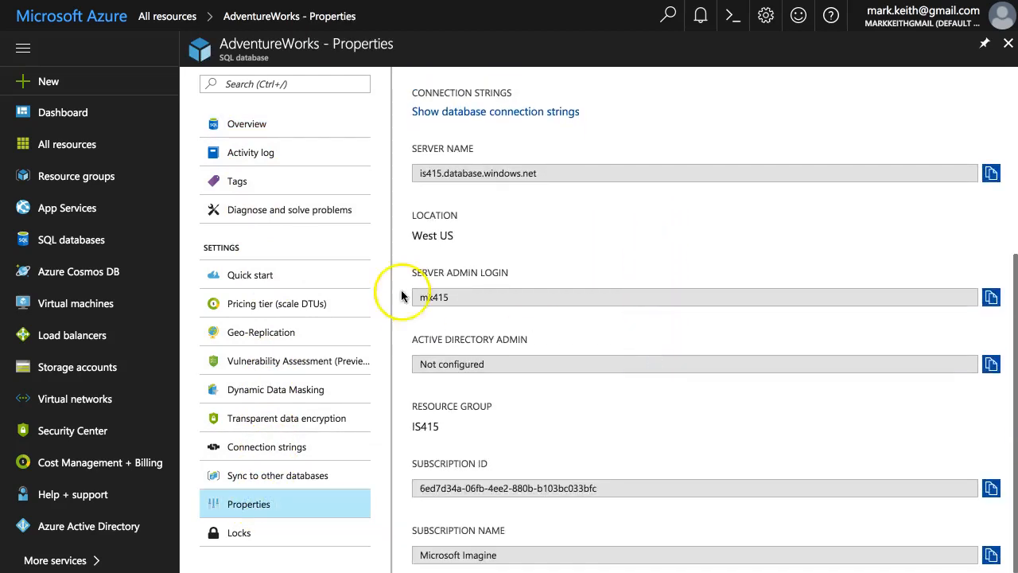
click(991, 298)
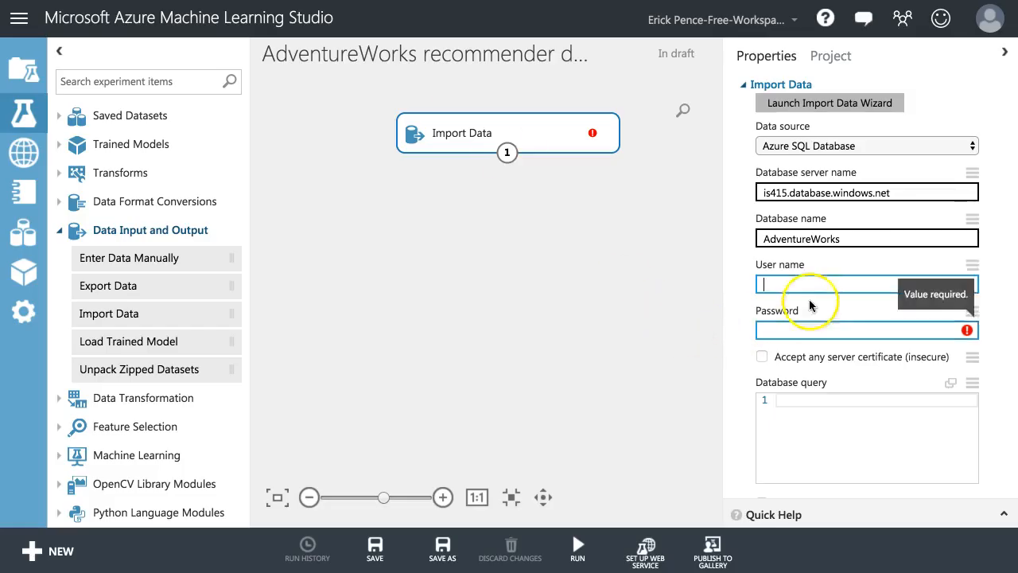
Step: In Machine Learning Studio, enter the copied admin login and the account password for Import Data, and open its database query for editing
right_click(811, 281)
click(850, 367)
click(796, 331)
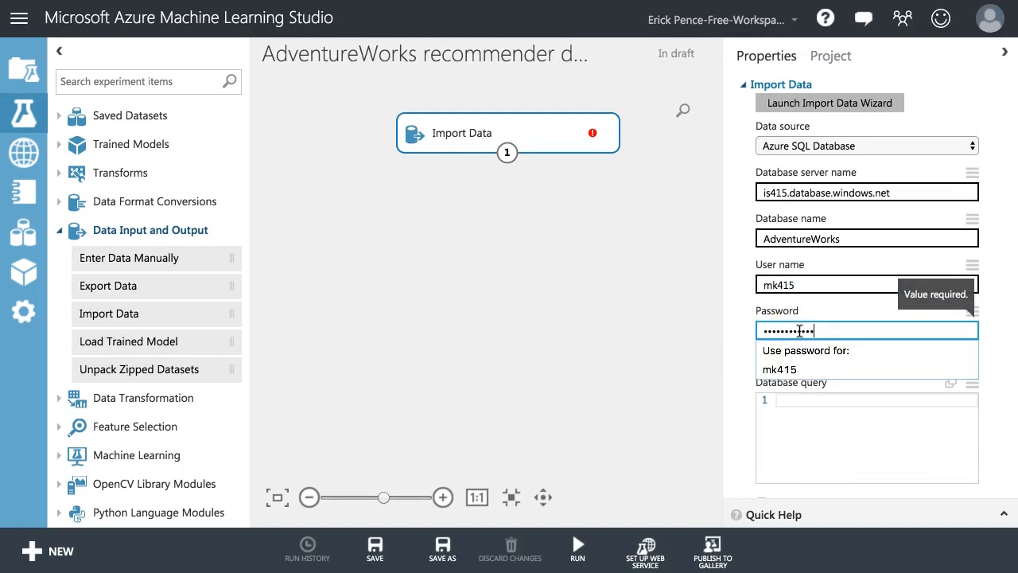
click(705, 401)
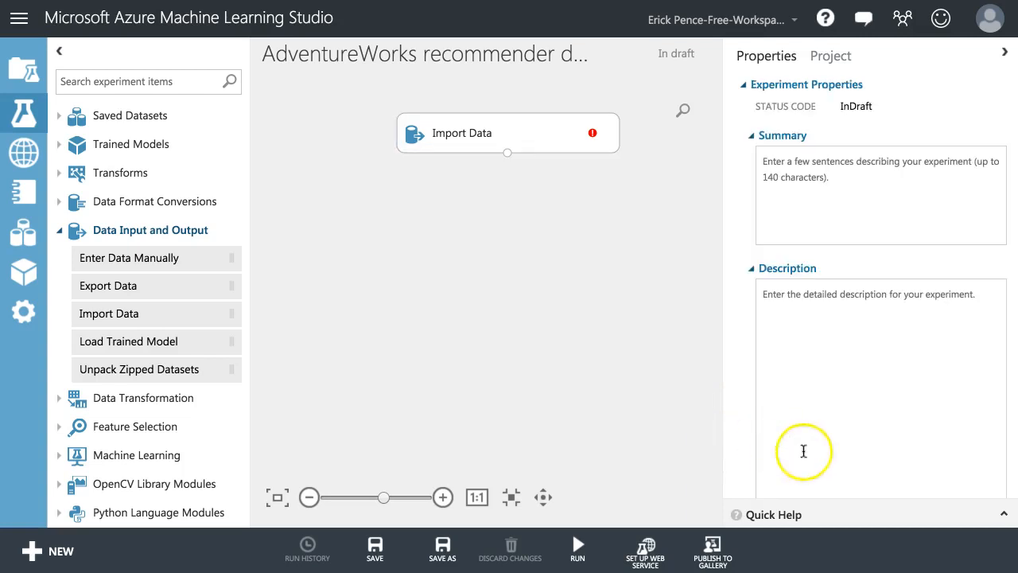
click(531, 134)
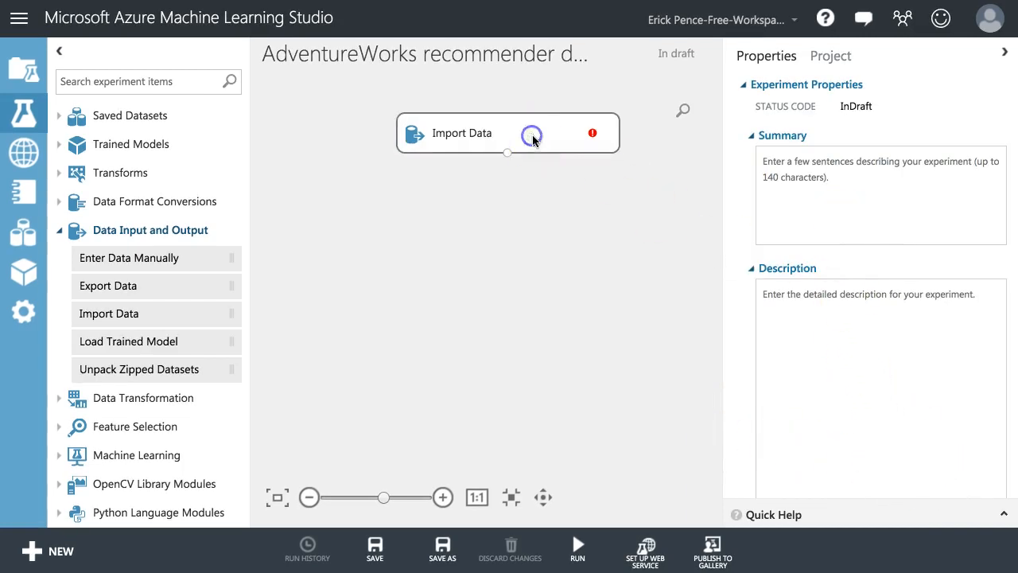
click(829, 457)
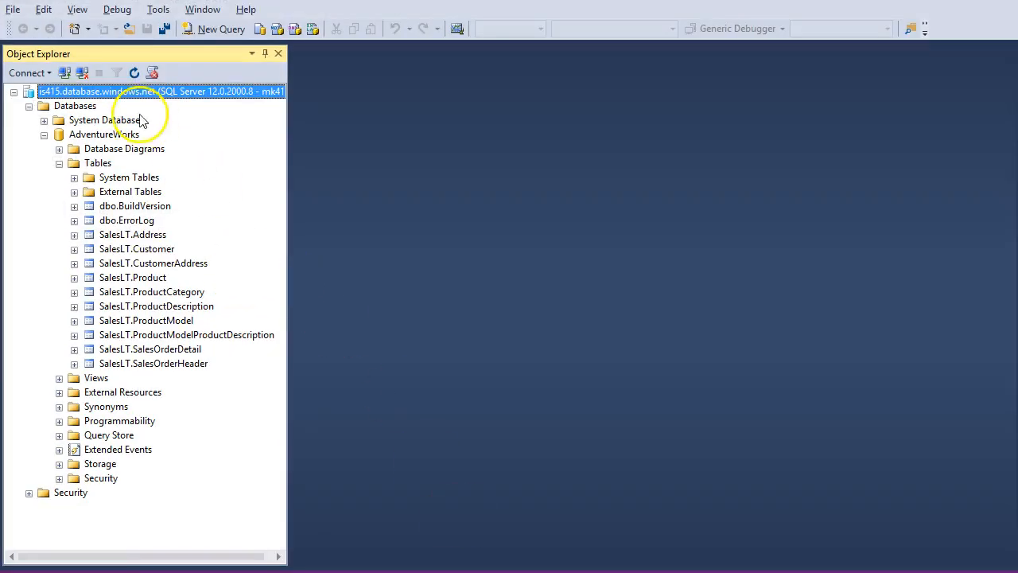
Step: In SQL Server Management Studio, disconnect and reconnect to is415.database.windows.net with the saved SQL Server Authentication credentials
click(83, 73)
click(65, 74)
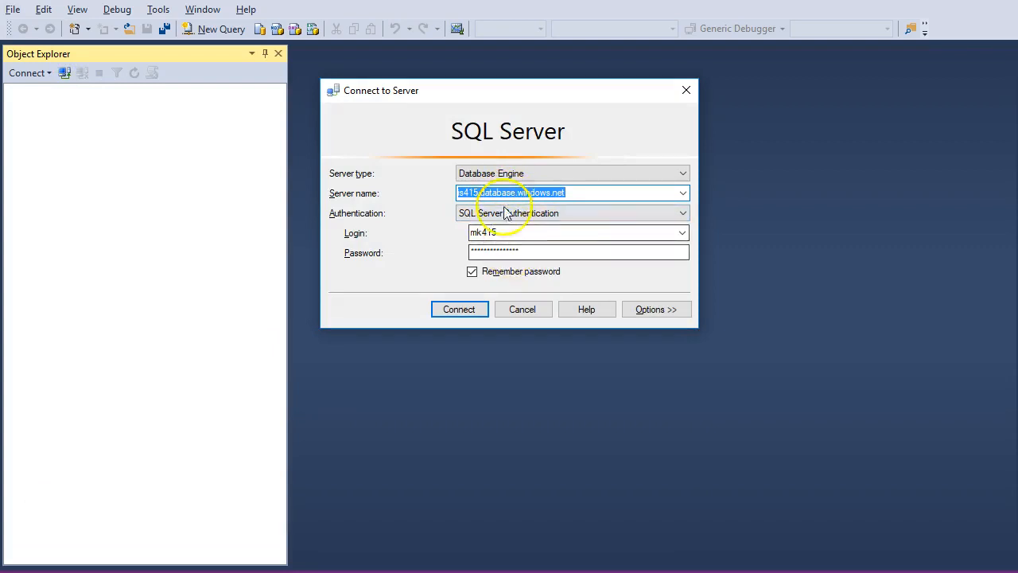
click(466, 307)
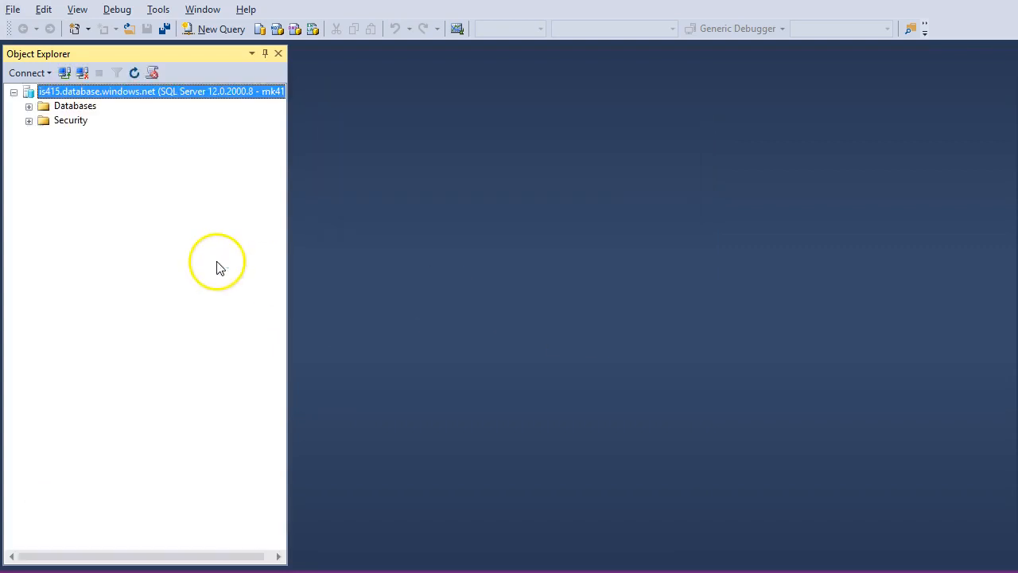
Step: Expand the AdventureWorks database to examine its tables, and briefly check its views
click(29, 106)
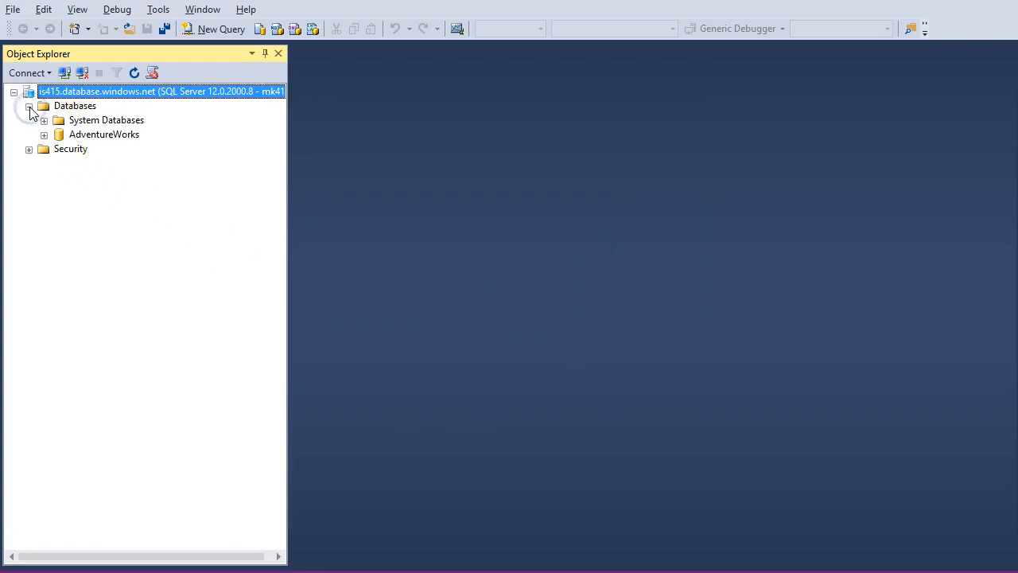
click(44, 135)
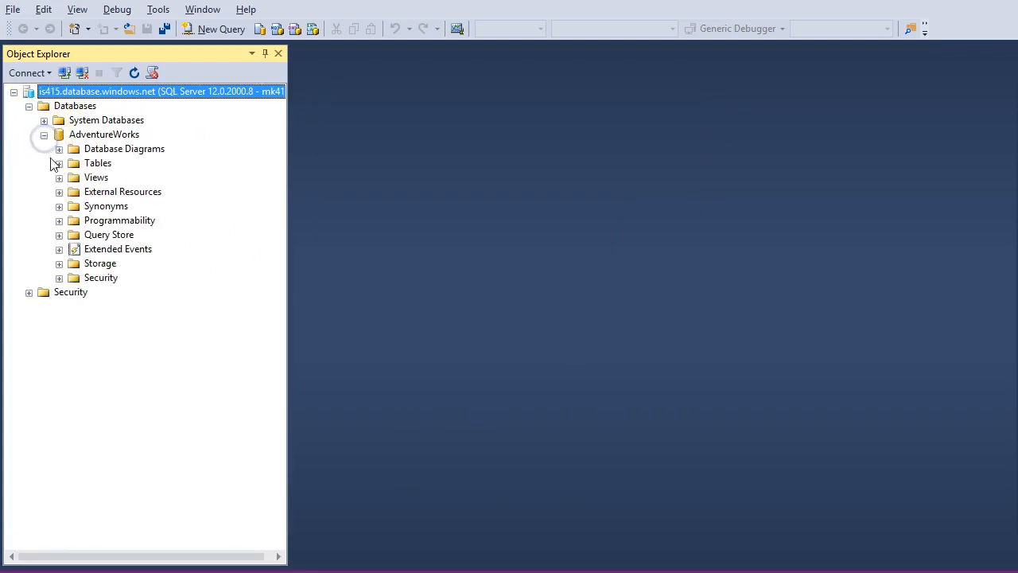
click(59, 163)
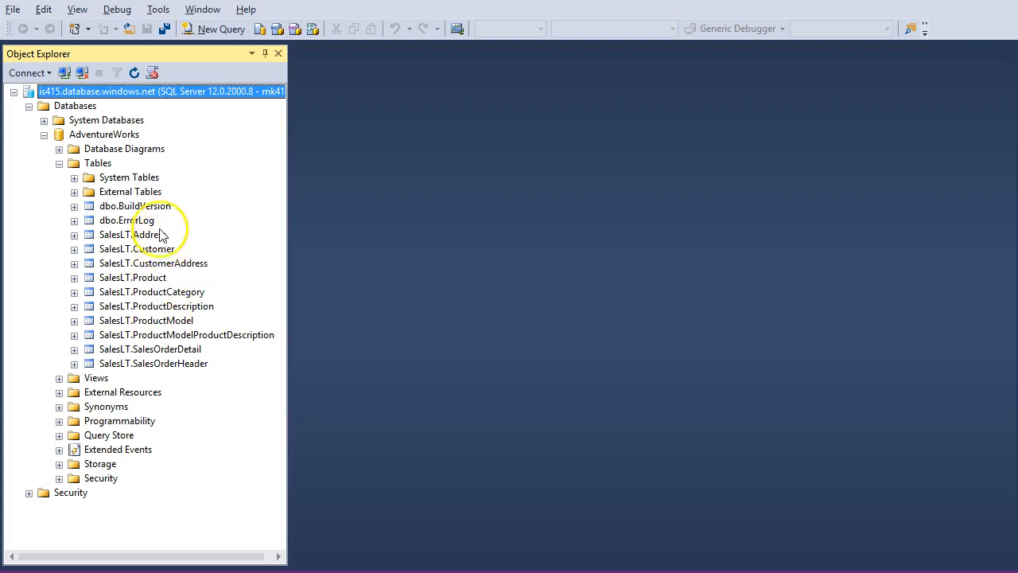
click(59, 378)
click(59, 378)
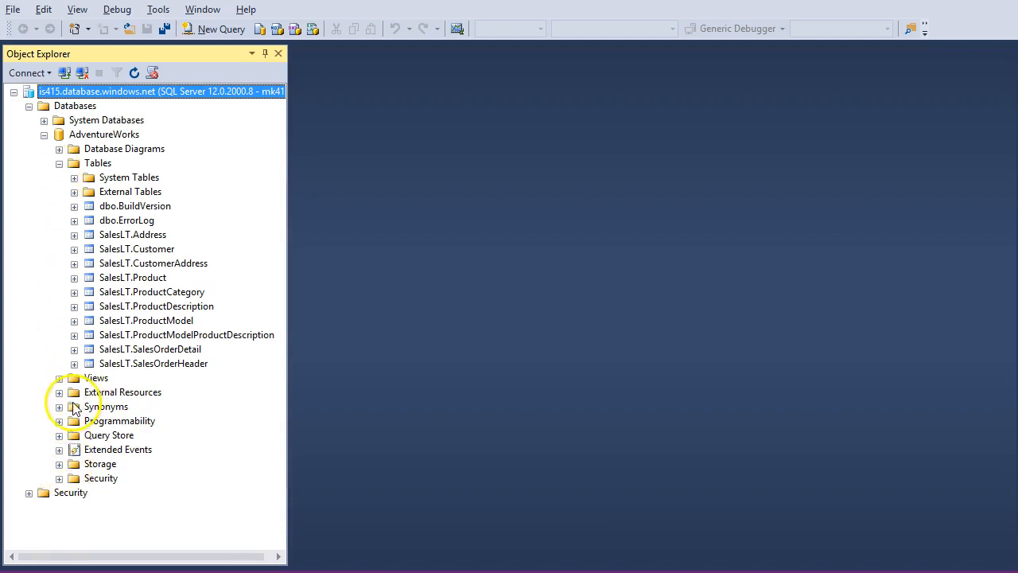
Step: Open the AdventureWorks database diagrams and agree to create the support objects required for database diagramming
click(59, 148)
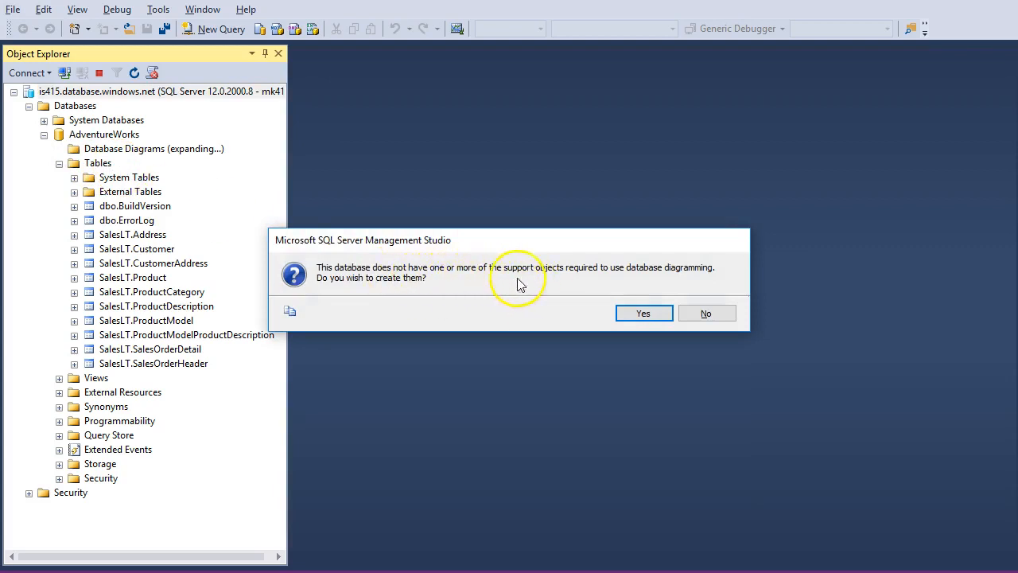
click(643, 314)
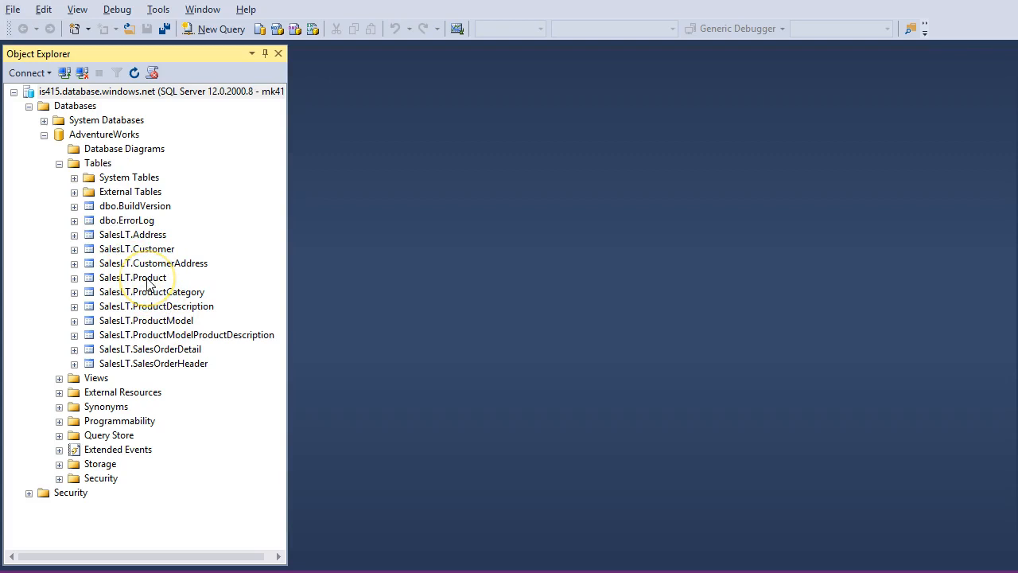
Step: Open the top 200 rows of SalesLT.SalesOrderHeader, examine its columns across to CustomerID, and close the table
click(145, 364)
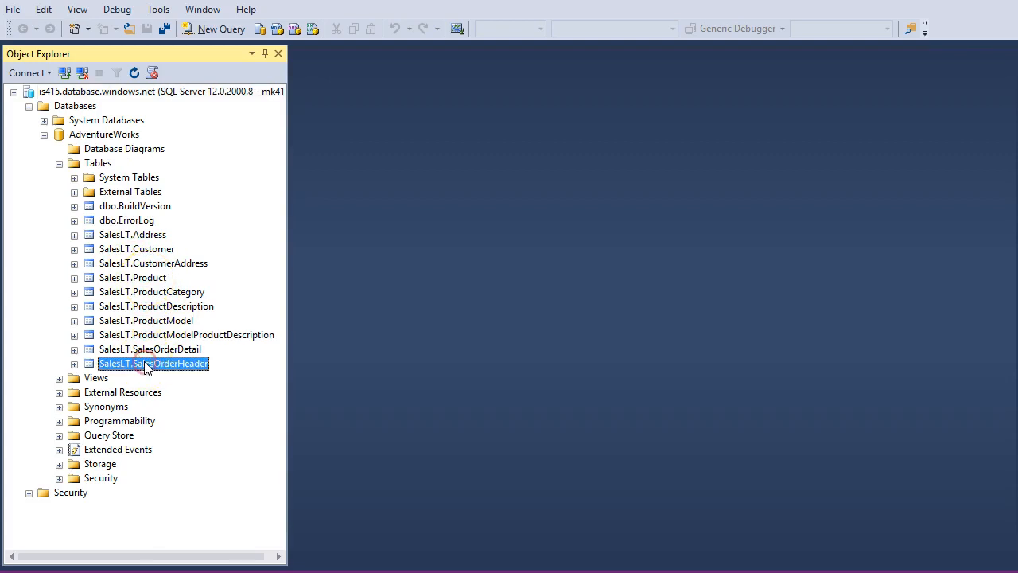
right_click(146, 364)
click(223, 370)
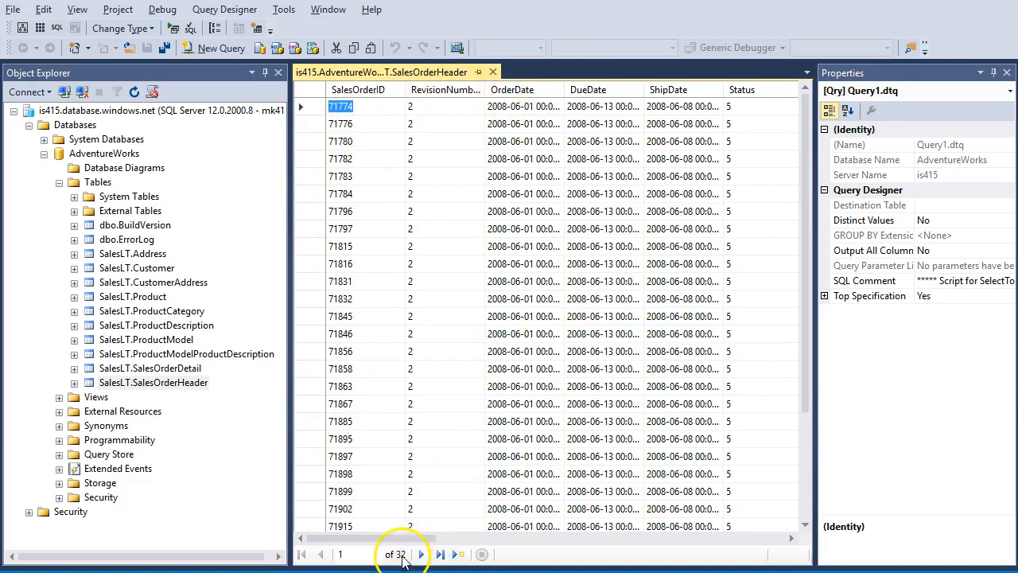
drag(394, 538, 525, 541)
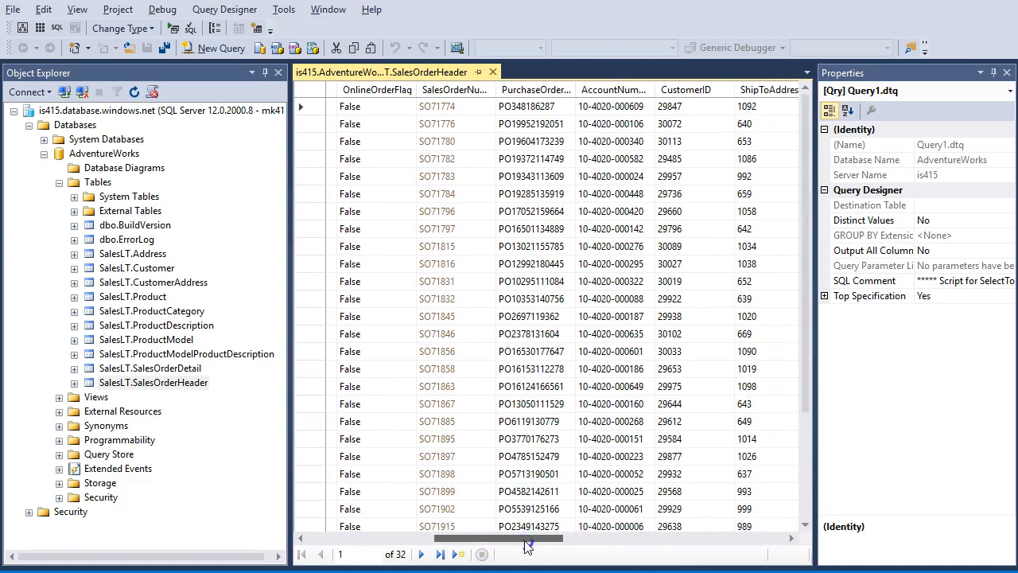
mouse_move(525, 541)
mouse_down()
mouse_move(688, 540)
mouse_move(485, 540)
mouse_move(472, 554)
mouse_move(516, 549)
mouse_up()
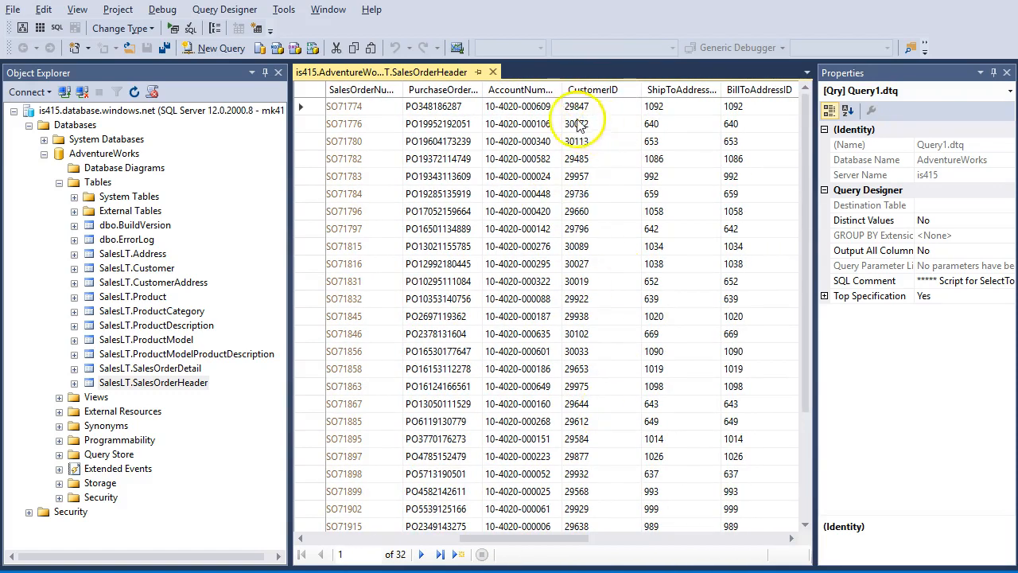
click(492, 72)
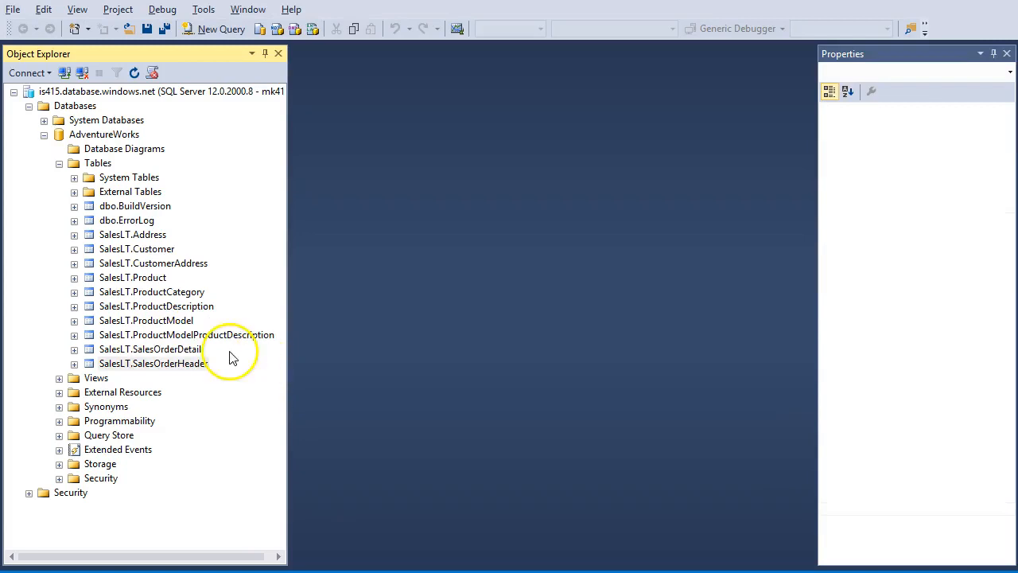
Step: Open the top 200 rows of both SalesLT.SalesOrderHeader and SalesLT.SalesOrderDetail for editing
right_click(200, 363)
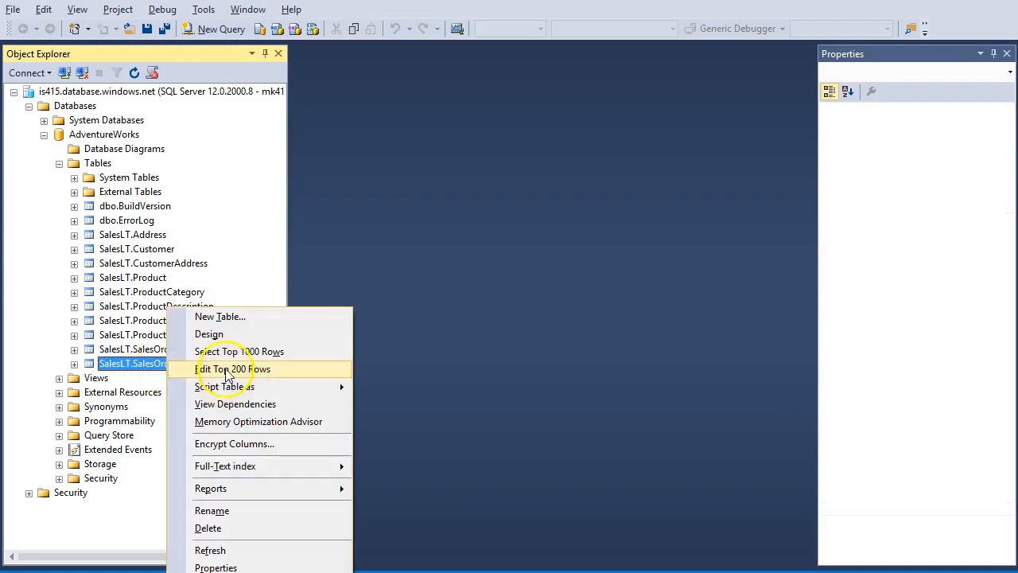
click(225, 369)
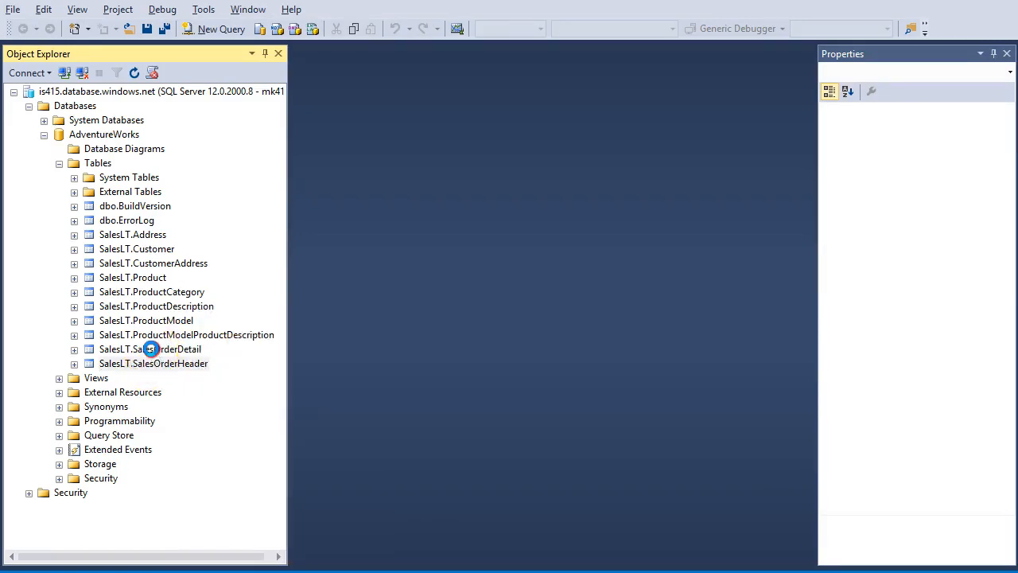
right_click(151, 353)
click(126, 353)
right_click(143, 368)
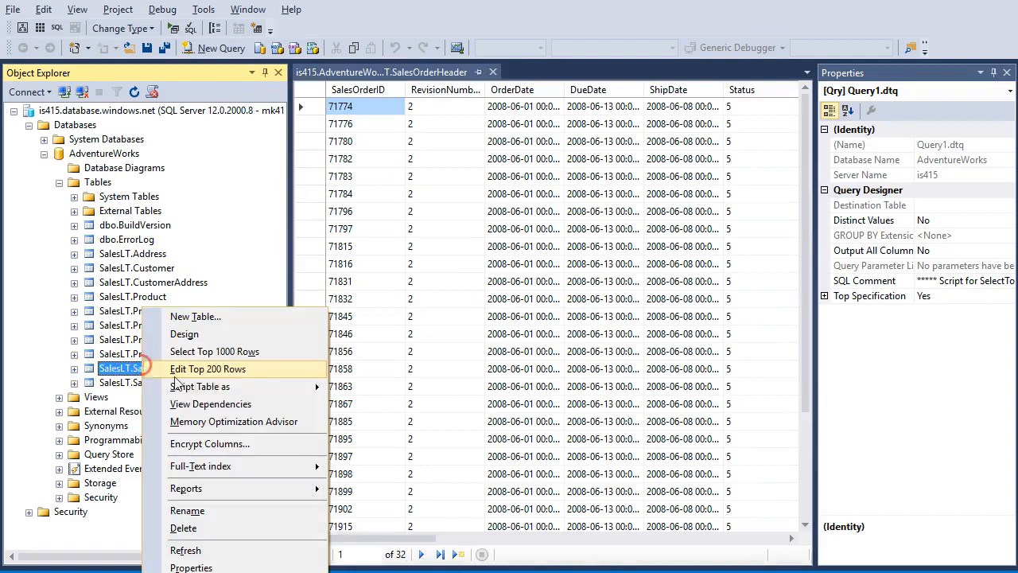
click(221, 372)
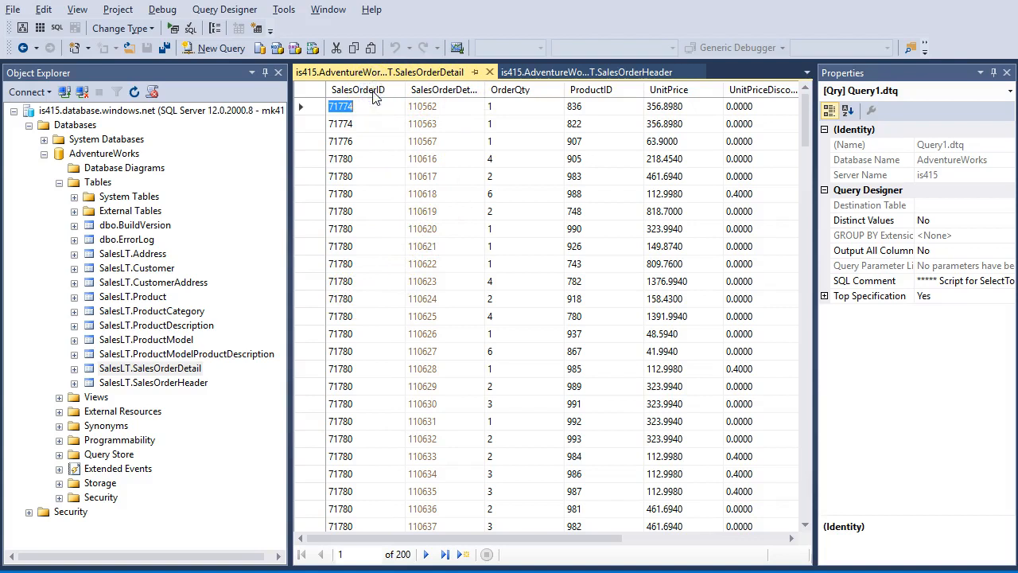
Step: Examine the SalesOrderID, ProductID and OrderQty values in the first rows of SalesOrderDetail
key(Delete)
click(595, 106)
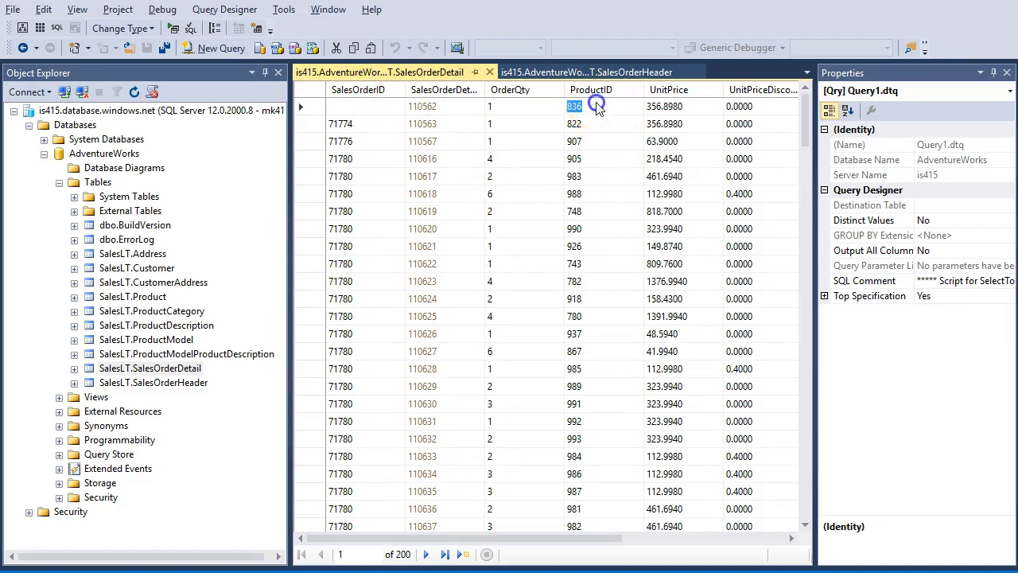
drag(373, 106, 368, 126)
drag(588, 108, 587, 124)
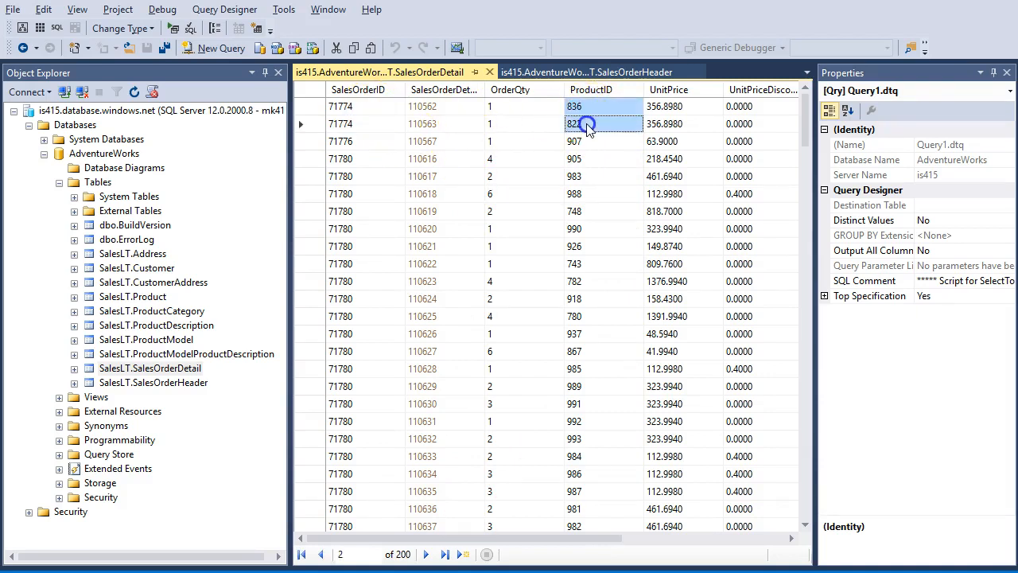
drag(509, 106, 509, 127)
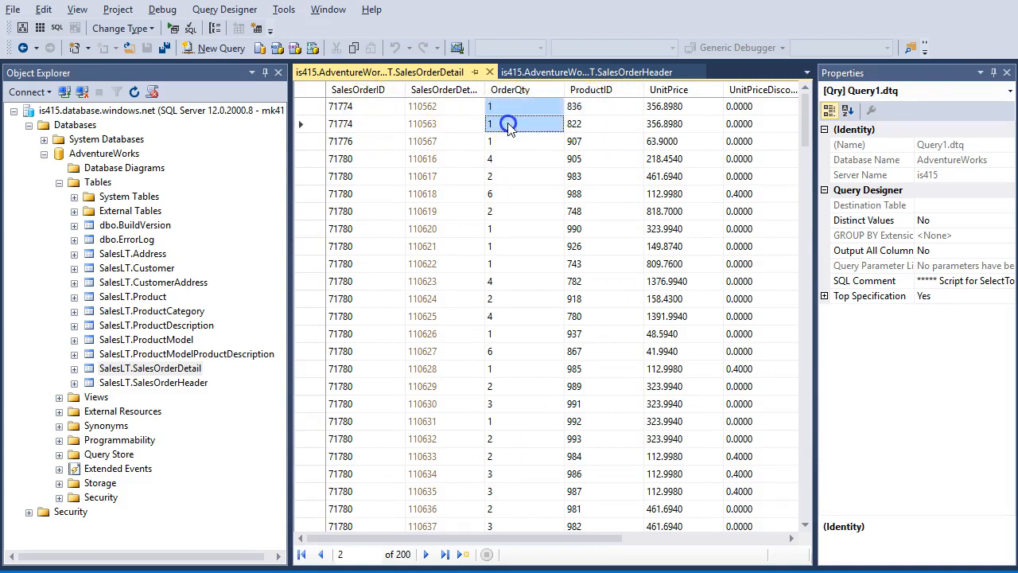
click(395, 211)
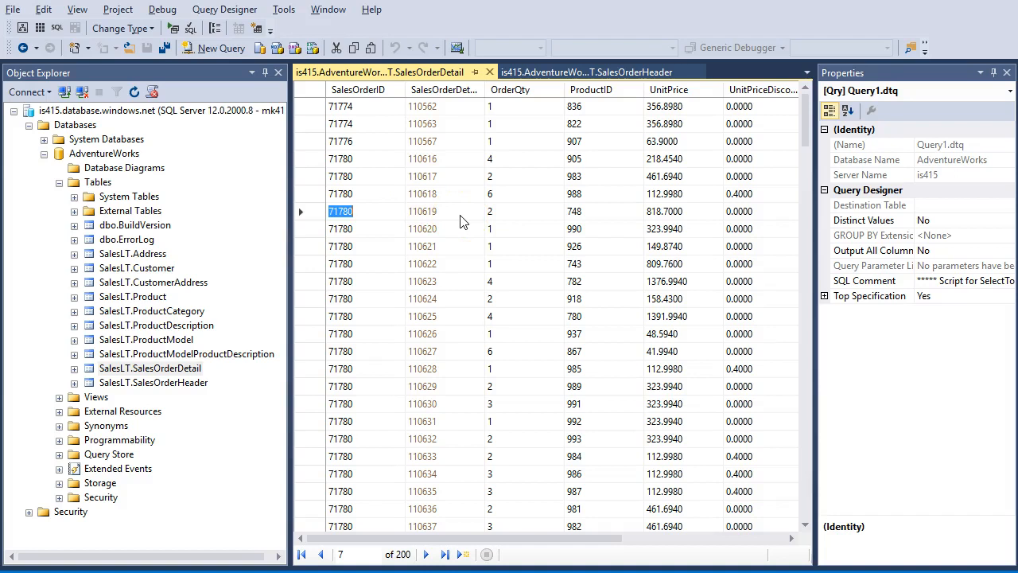
click(359, 106)
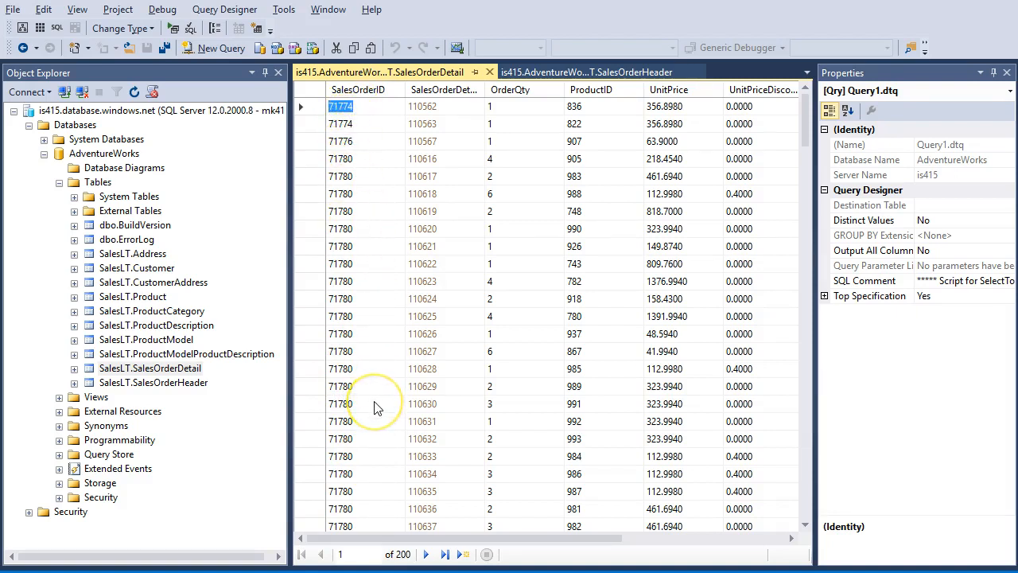
drag(506, 106, 511, 162)
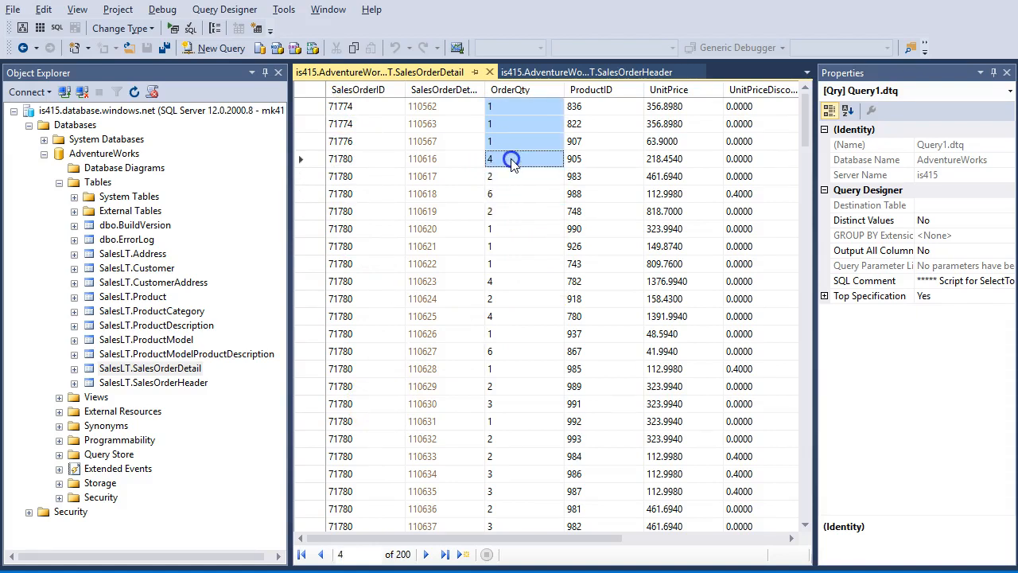
mouse_move(511, 162)
mouse_down()
mouse_move(509, 106)
mouse_move(516, 172)
mouse_up()
drag(364, 110, 361, 128)
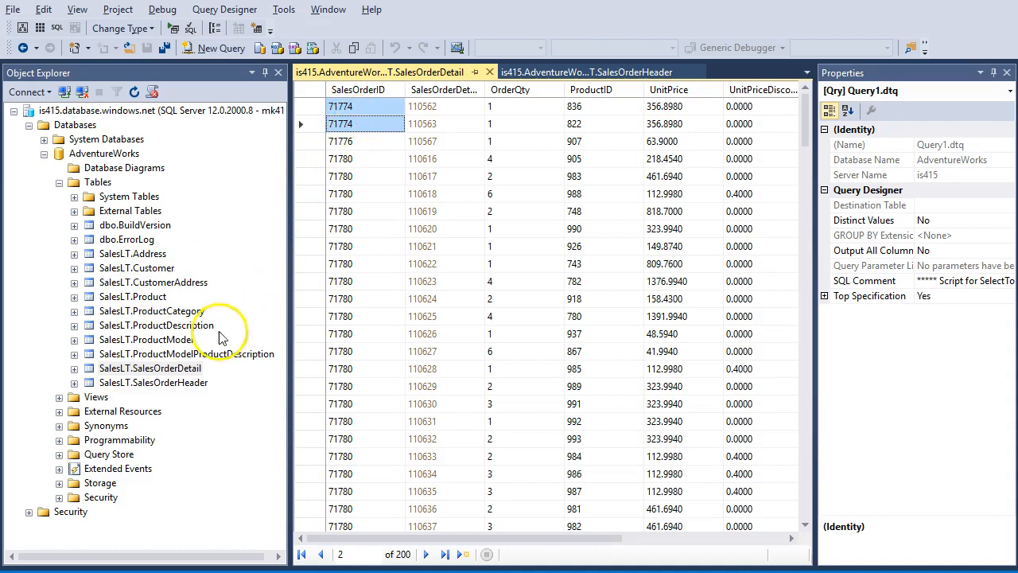
Step: Compare SalesOrderHeader with SalesOrderDetail and examine how the detail rows repeat each SalesOrderID
click(602, 72)
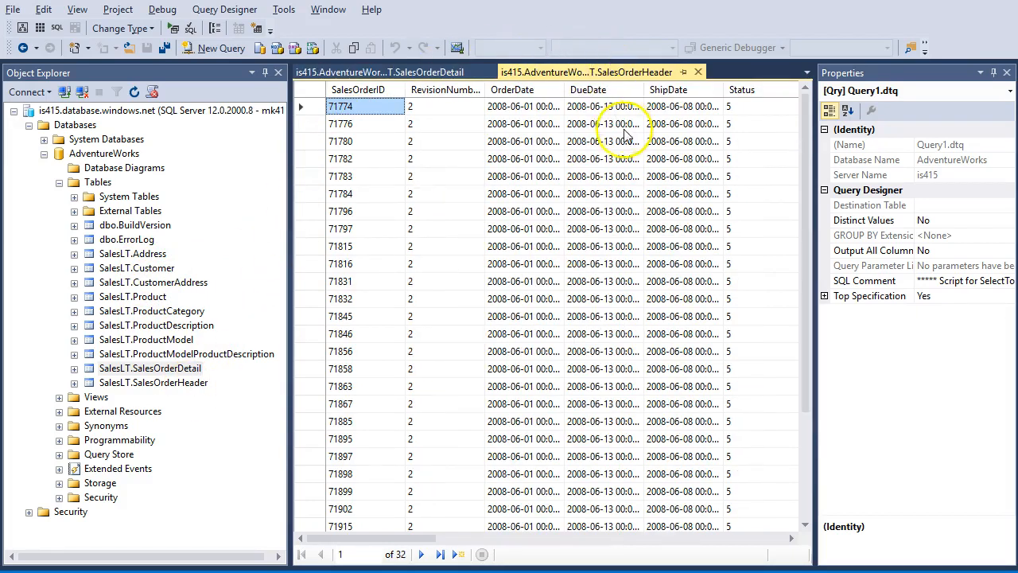
click(432, 72)
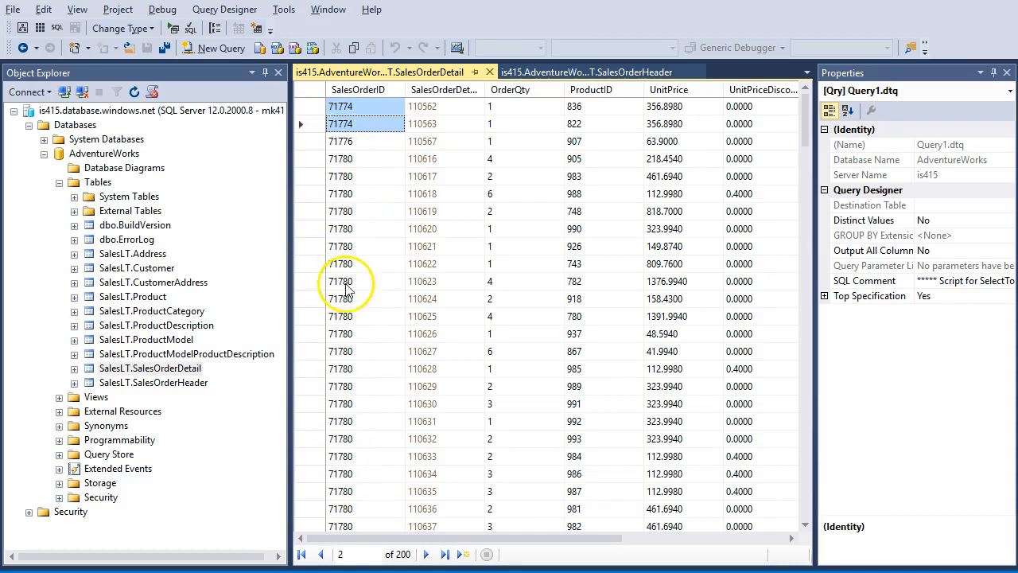
scroll(348, 286, down, 1)
scroll(348, 287, down, 18)
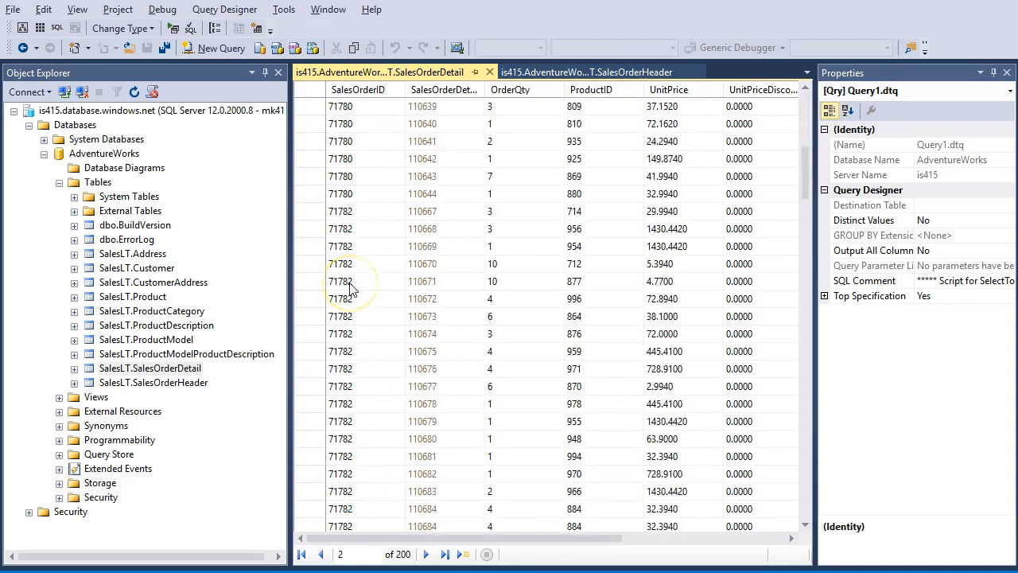
scroll(351, 288, down, 2)
scroll(352, 288, down, 4)
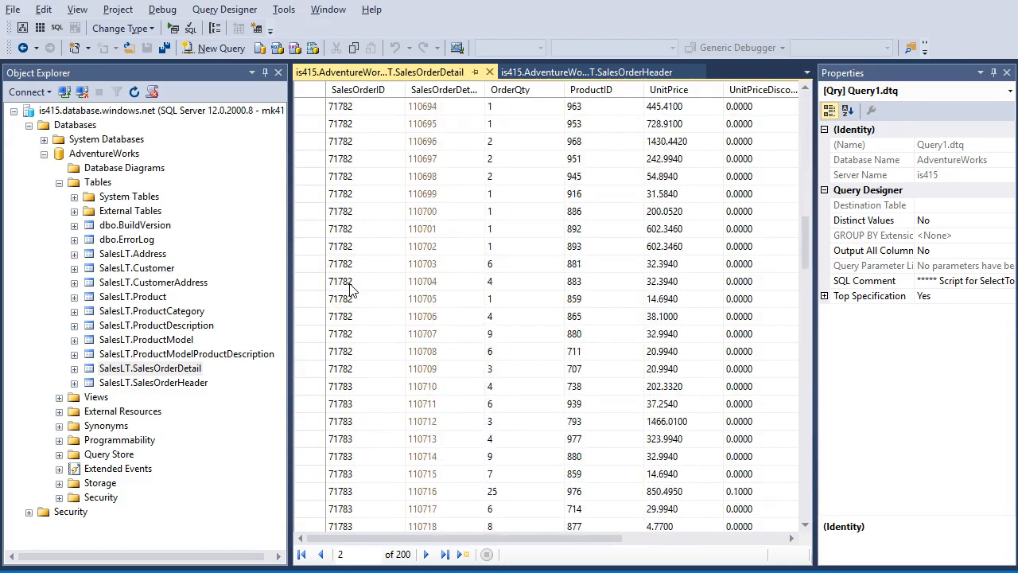
click(354, 276)
drag(354, 277, 373, 388)
key(super)
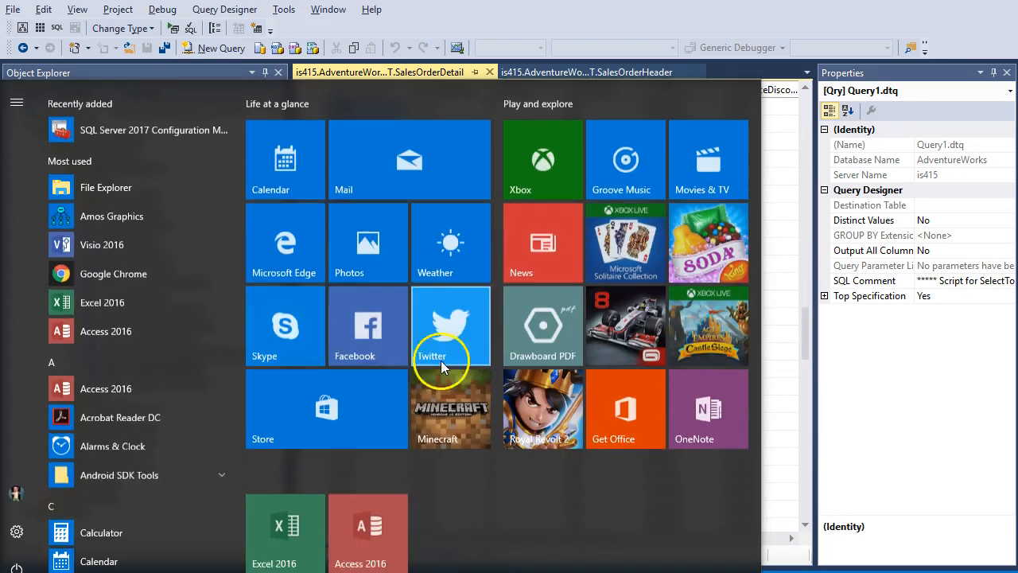
click(819, 417)
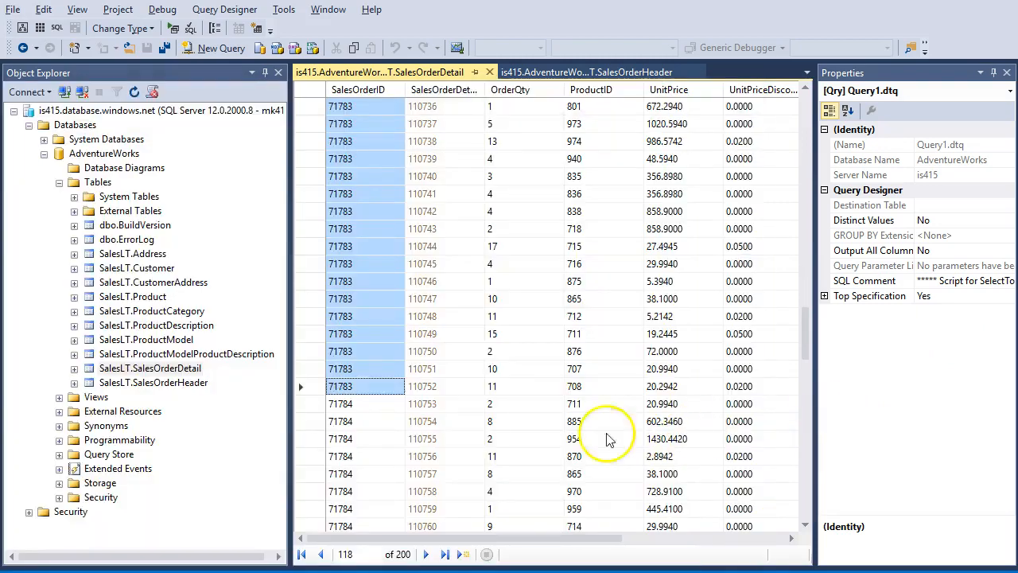
Step: Examine the UnitPrice, LineTotal and OrderQty columns of the SalesOrderDetail rows
scroll(387, 315, up, 5)
scroll(387, 315, up, 14)
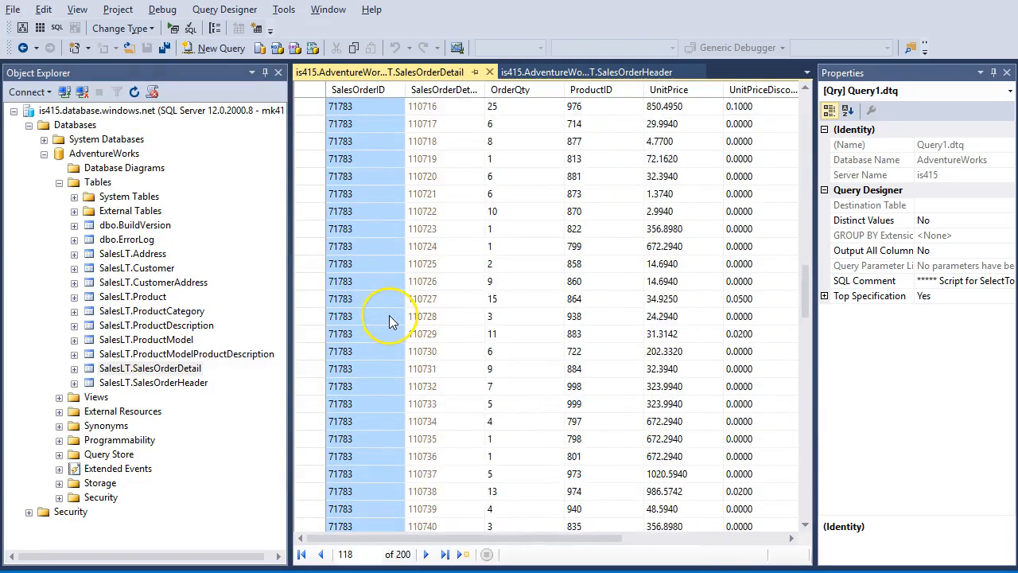
scroll(388, 321, up, 6)
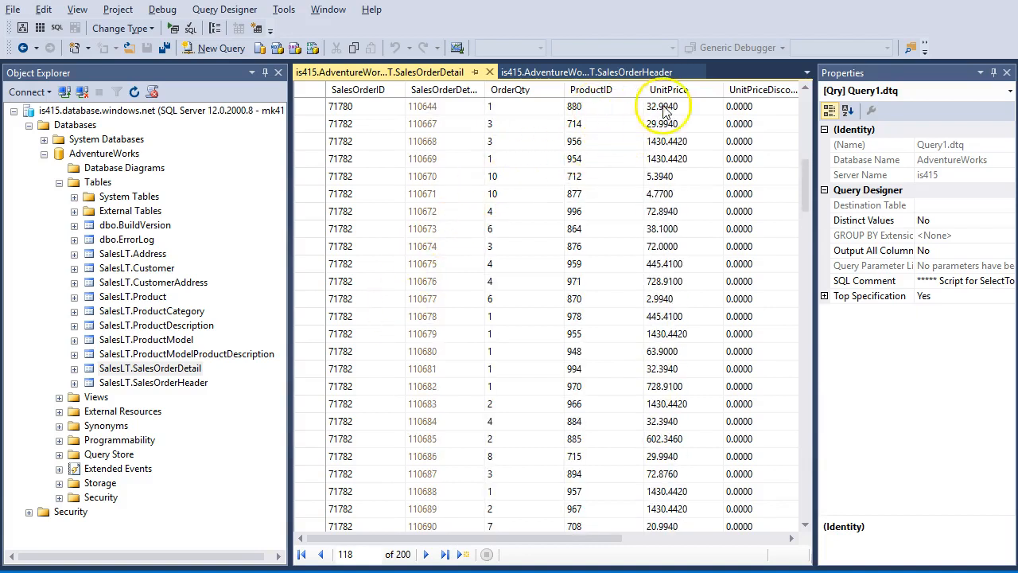
drag(680, 107, 696, 411)
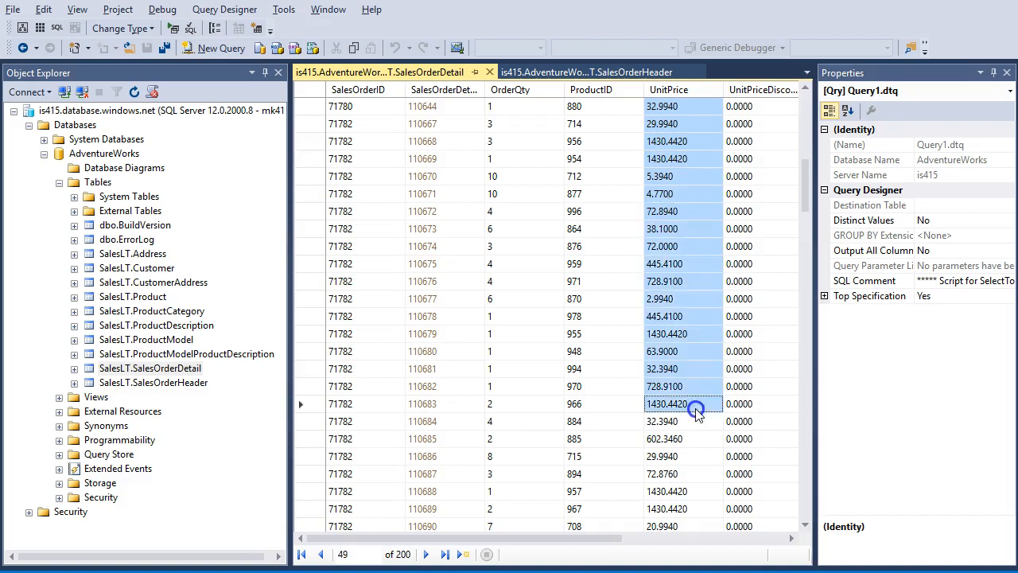
drag(549, 539, 644, 539)
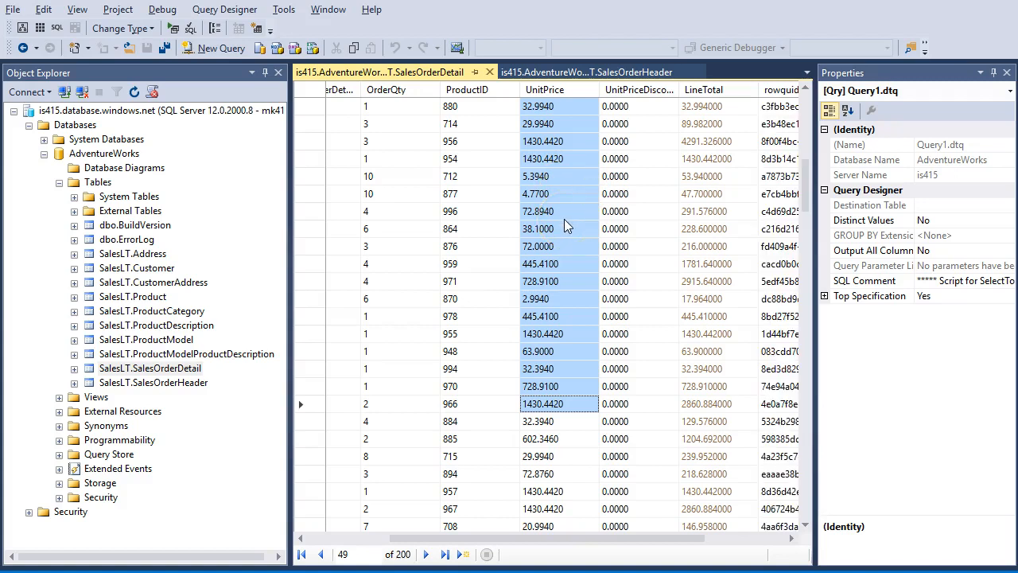
click(692, 160)
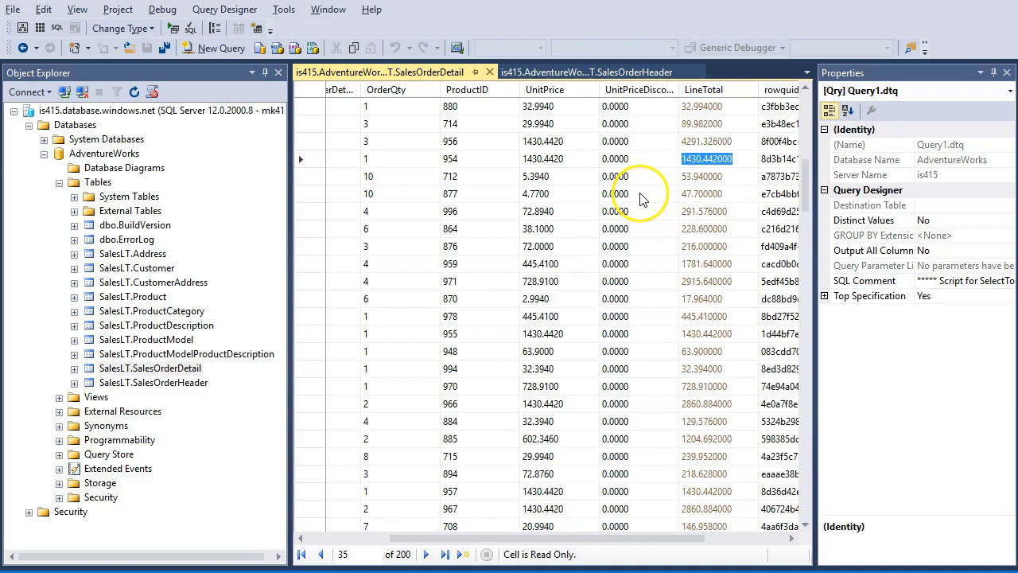
drag(398, 109, 400, 430)
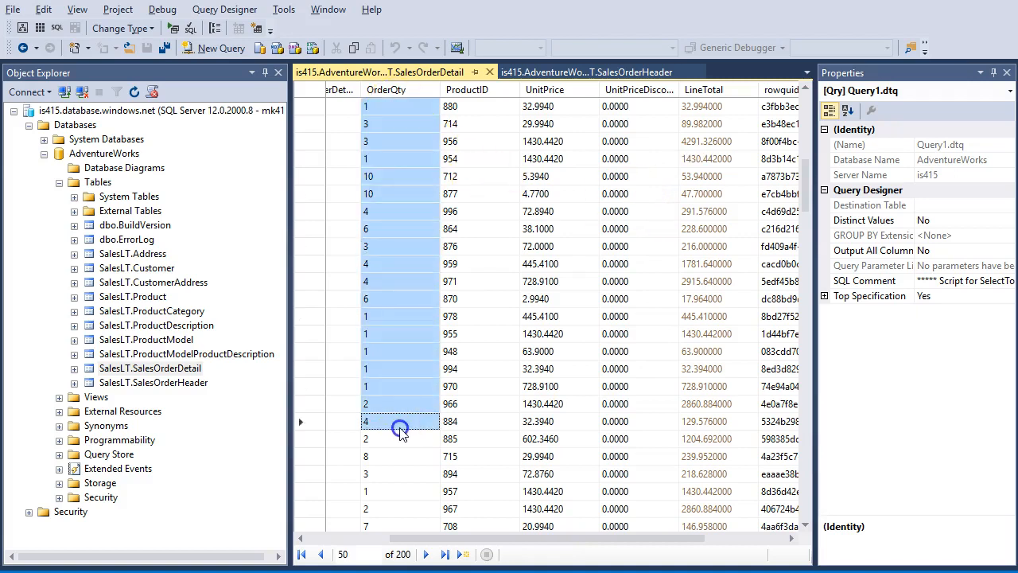
drag(425, 541, 340, 543)
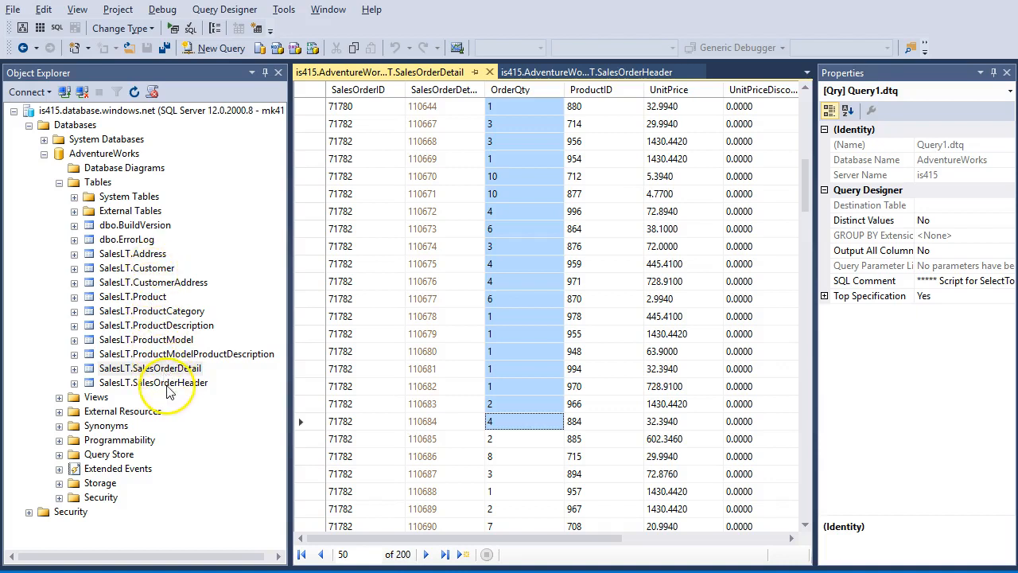
Step: Check SalesOrderHeader against SalesOrderDetail once more, and open the top 200 rows of SalesLT.Product
click(634, 72)
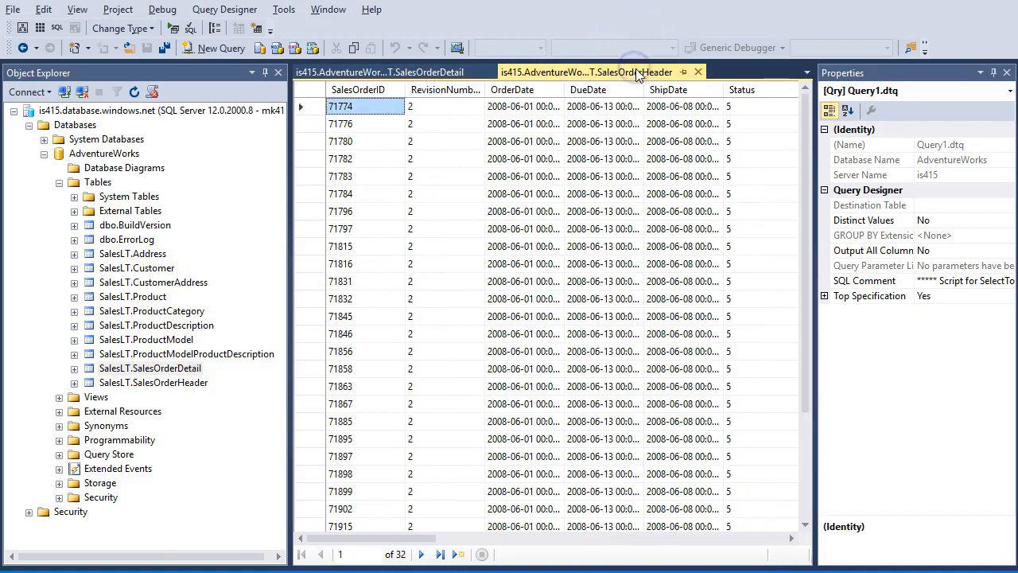
click(415, 71)
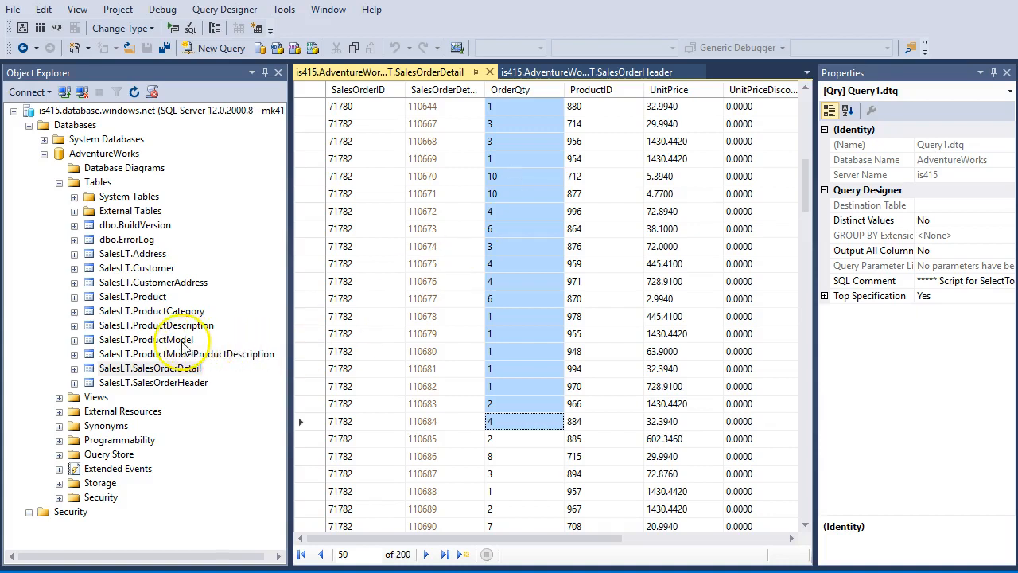
right_click(159, 299)
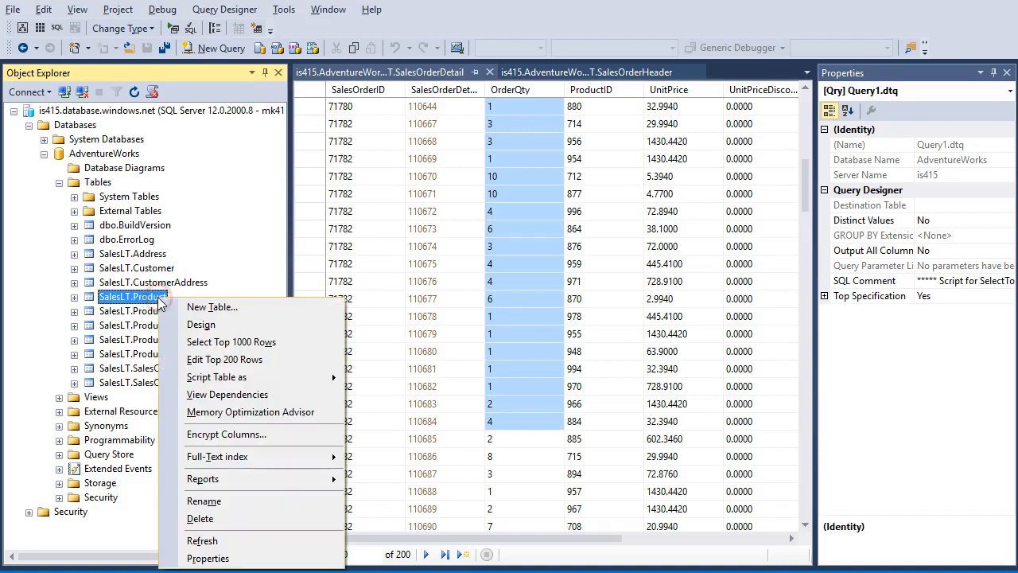
click(221, 360)
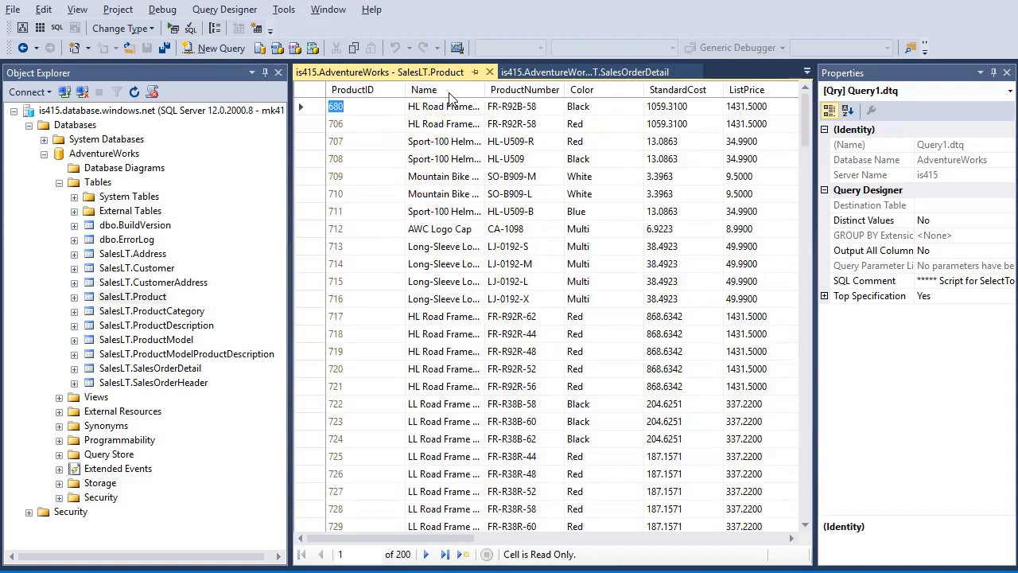
Step: Examine the product names in the Name column of SalesLT.Product
click(448, 107)
click(454, 158)
click(450, 282)
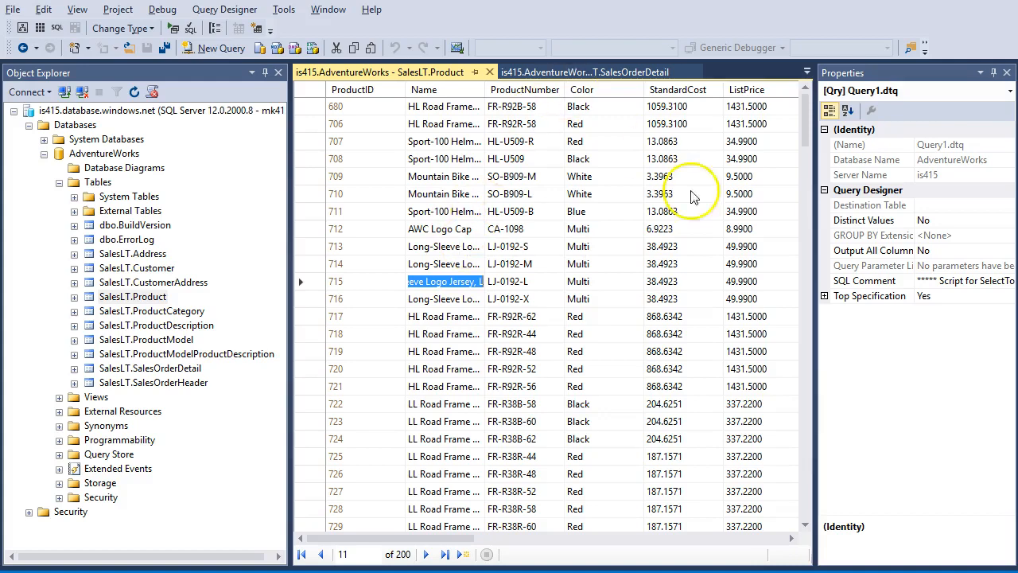
Step: Check the Import Data module's Database query box in Azure Machine Learning Studio, and return to the Product rows in SQL Server Management Studio
mouse_move(485, 572)
click(449, 572)
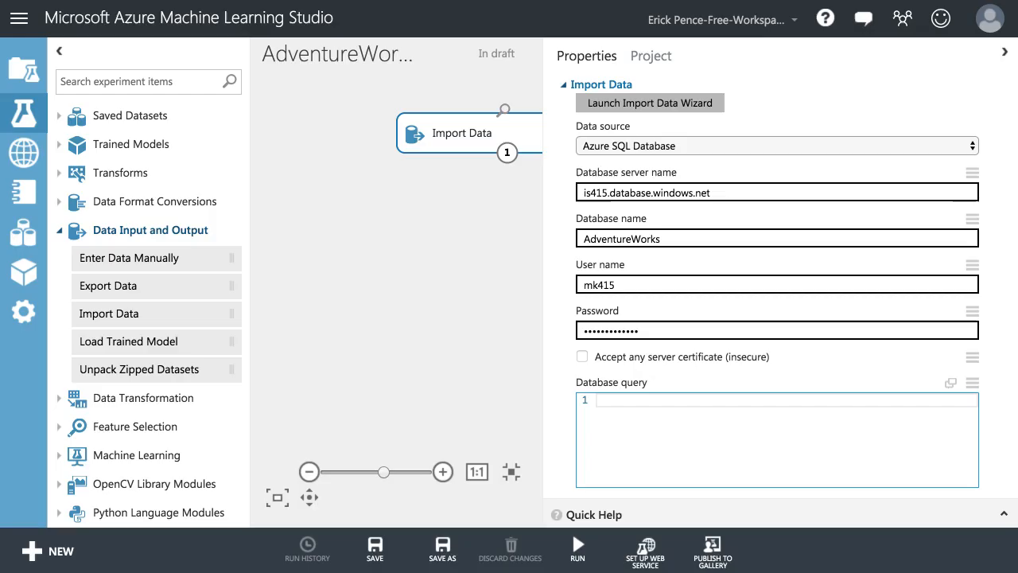
click(618, 407)
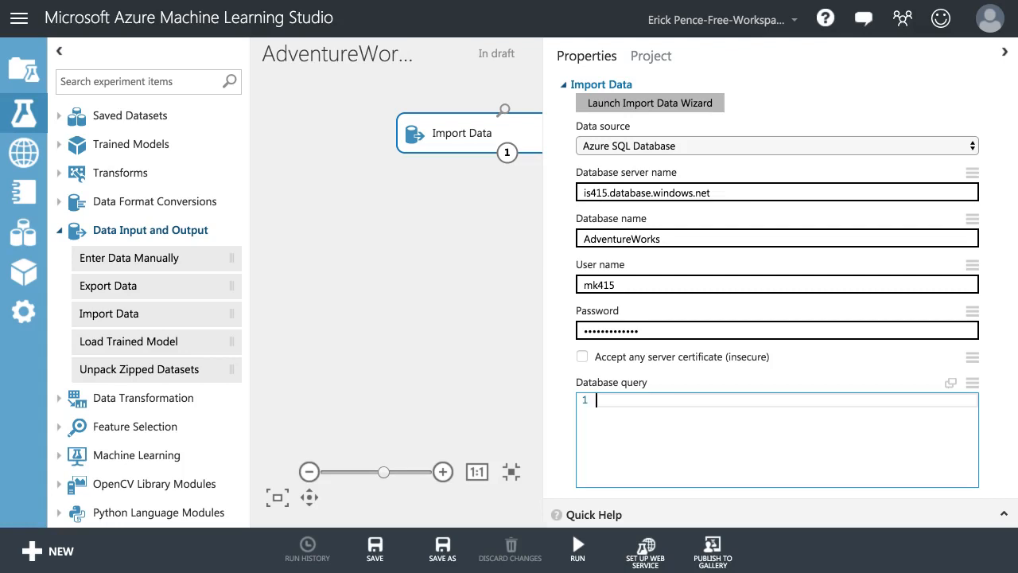
key(super+Tab)
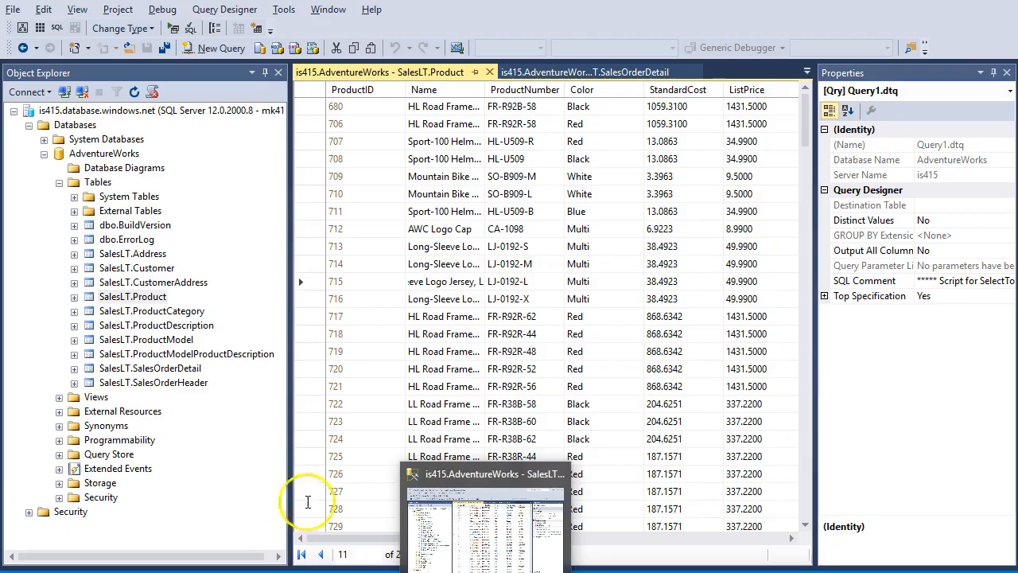
click(444, 230)
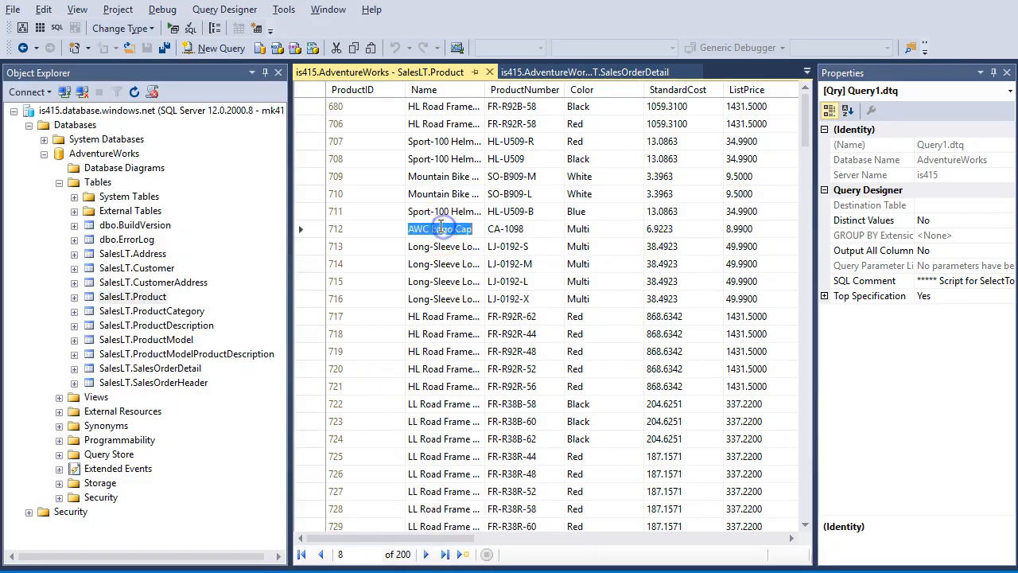
Step: Create a new SQL query that selects CustomerID from SalesLT.SalesOrderHeader
click(222, 48)
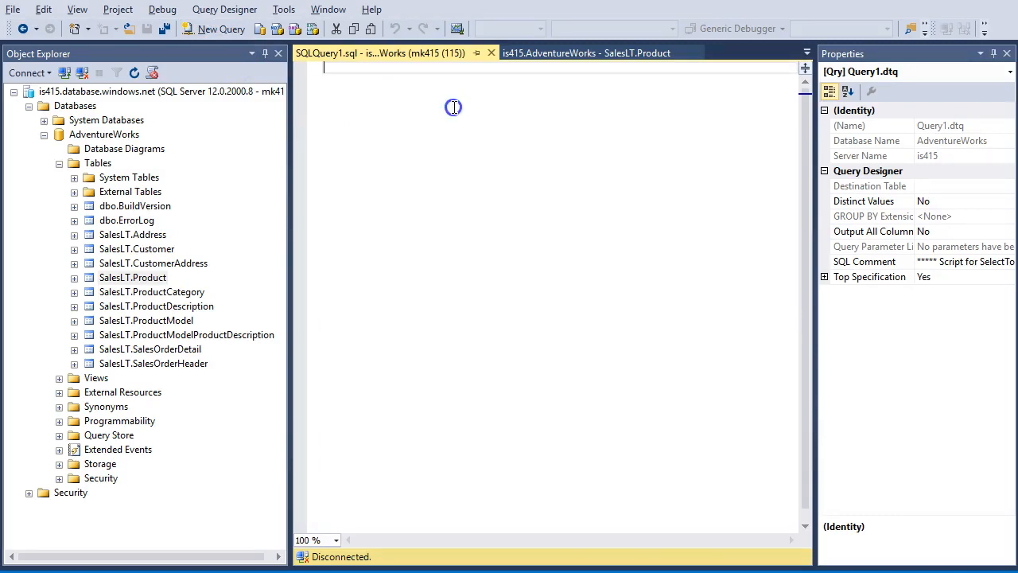
text(SELECT Customer)
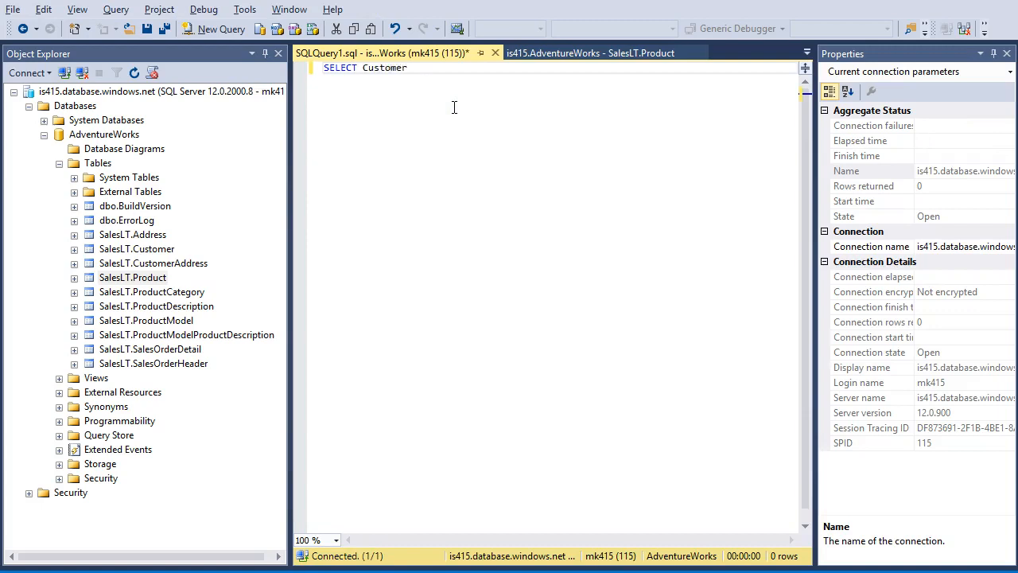
text(ID)
key(Return)
text(FROM SalesLT.SalesOrderHeader)
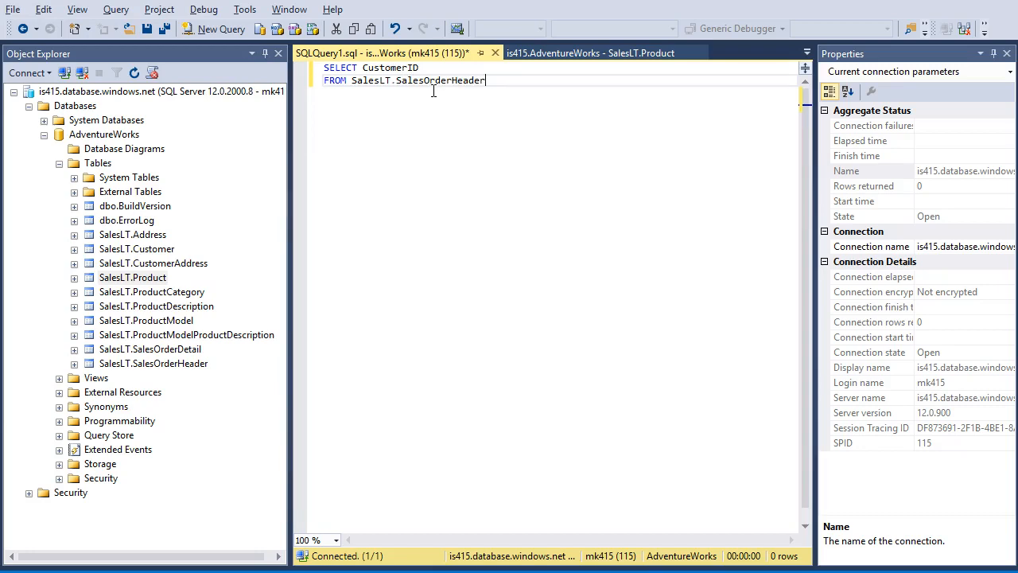
Step: Restore the hidden query-editing commands below the main toolbar and execute the CustomerID query
click(922, 23)
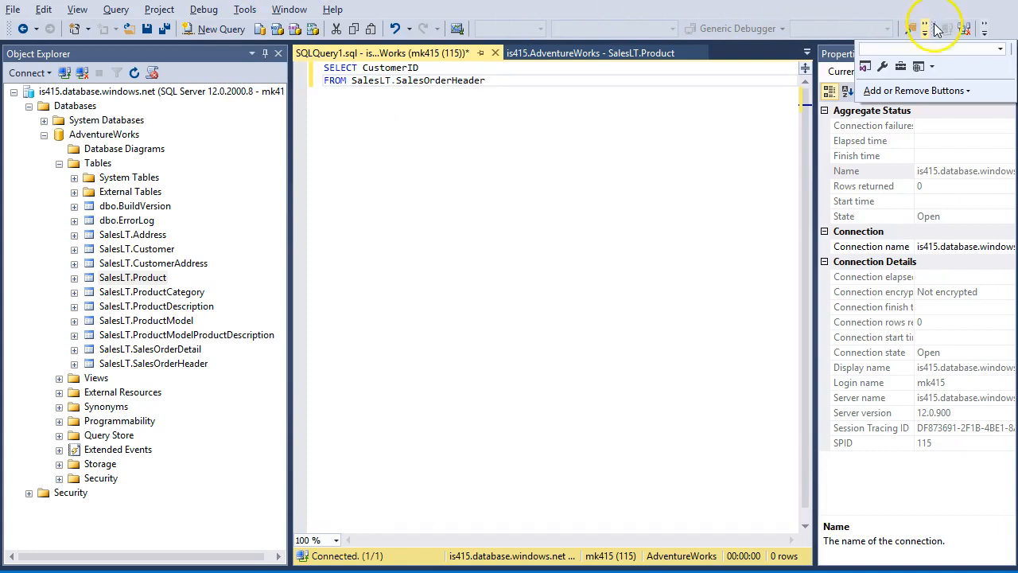
click(928, 29)
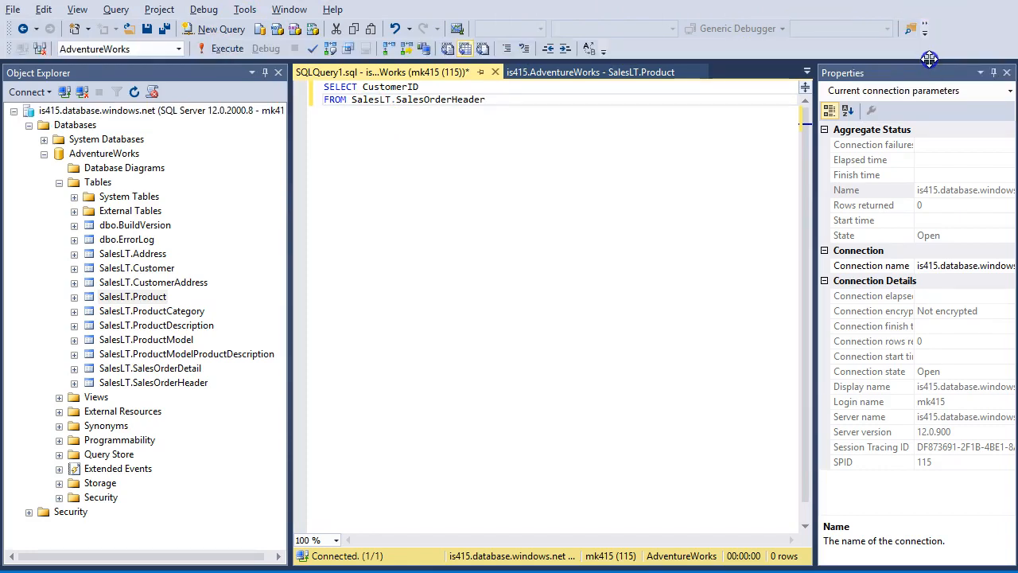
click(227, 48)
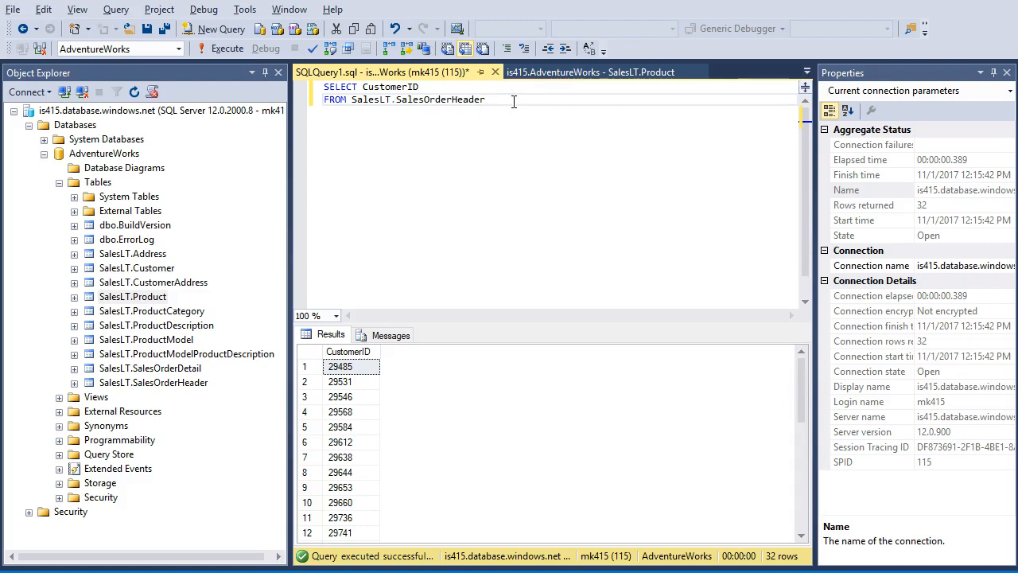
Step: Add Name to the selected columns and SalesLT.Product to the FROM clause, and begin a WHERE clause with Sales
key(Up)
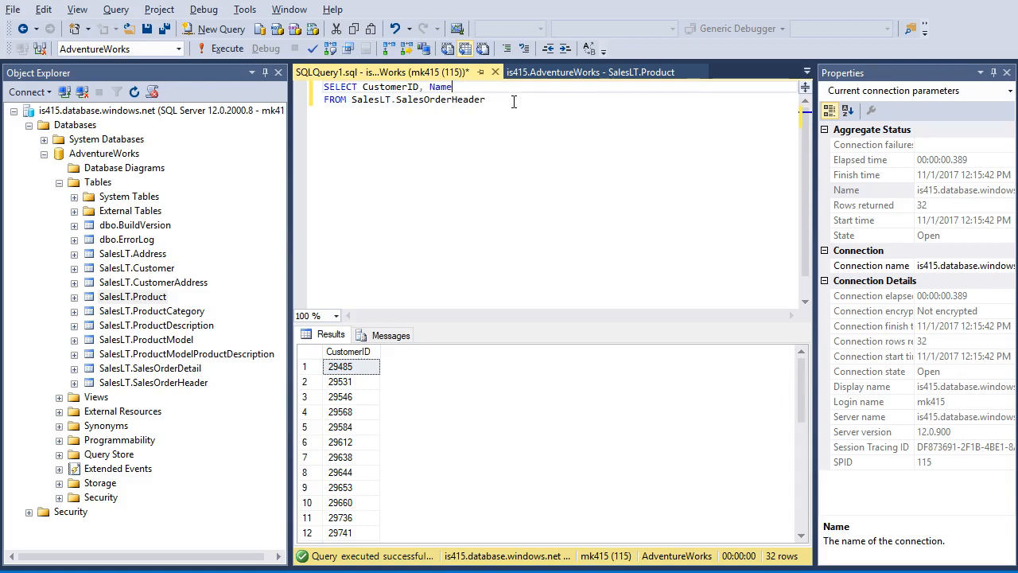
key(Down)
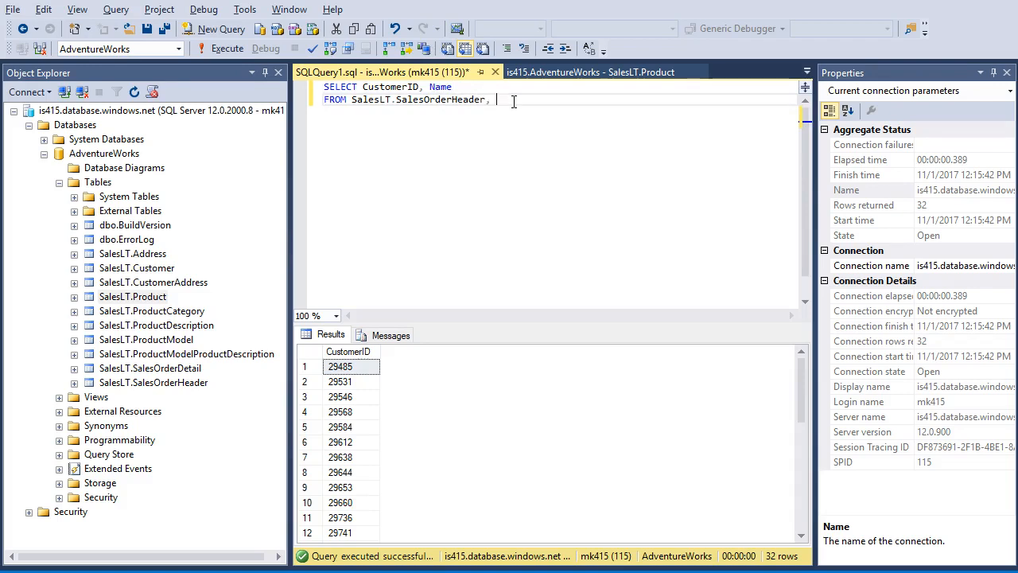
click(622, 73)
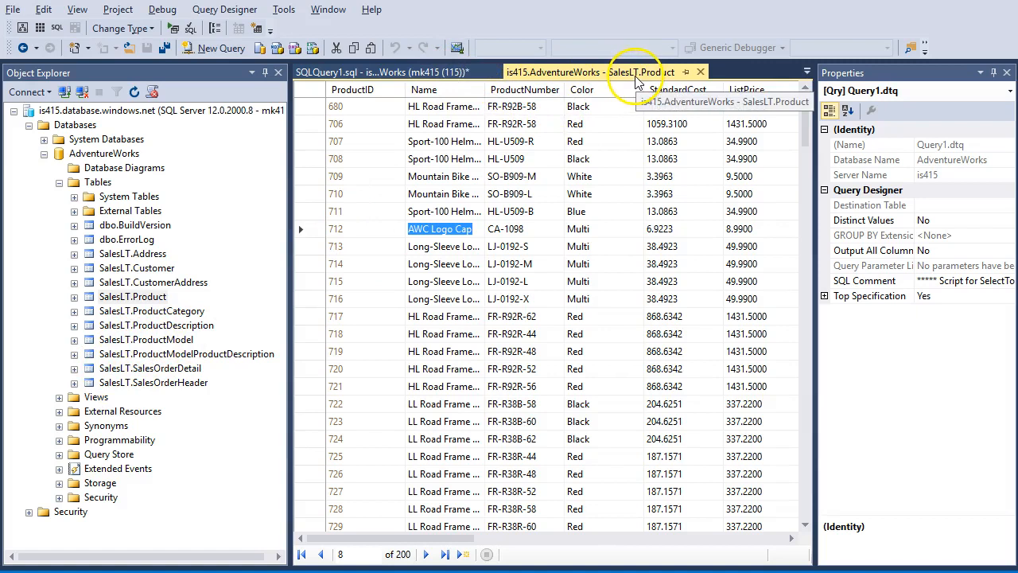
click(457, 77)
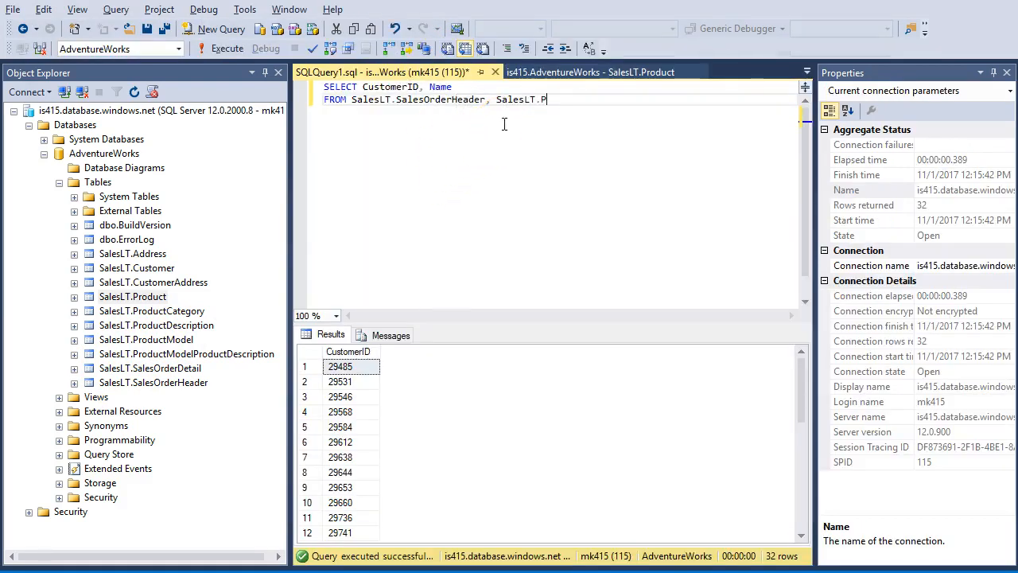
key(Return)
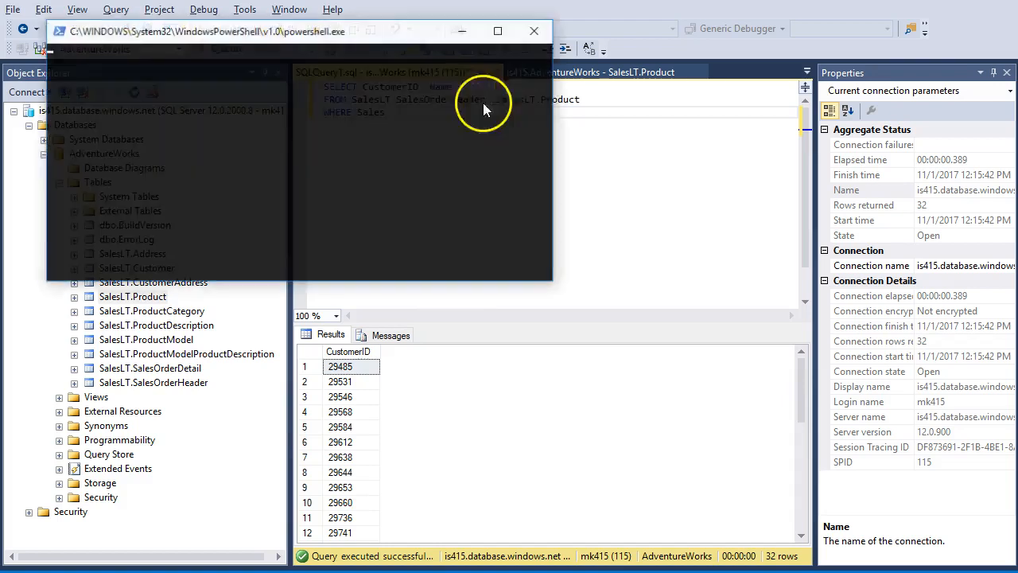
Step: Insert SalesLT.SalesOrderDetail into the FROM clause between SalesLT.SalesOrderHeader and SalesLT.Product
click(497, 99)
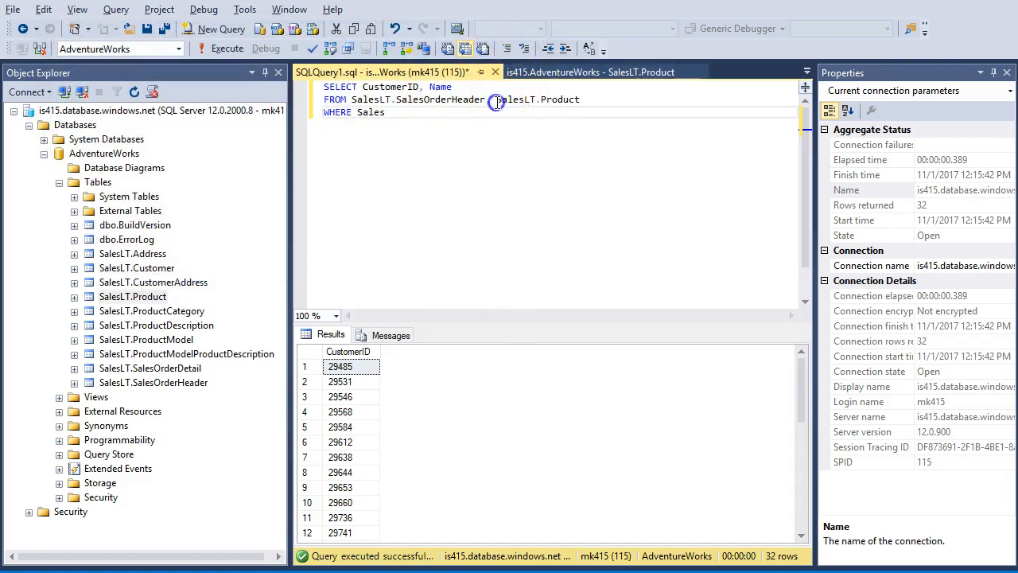
key(Return)
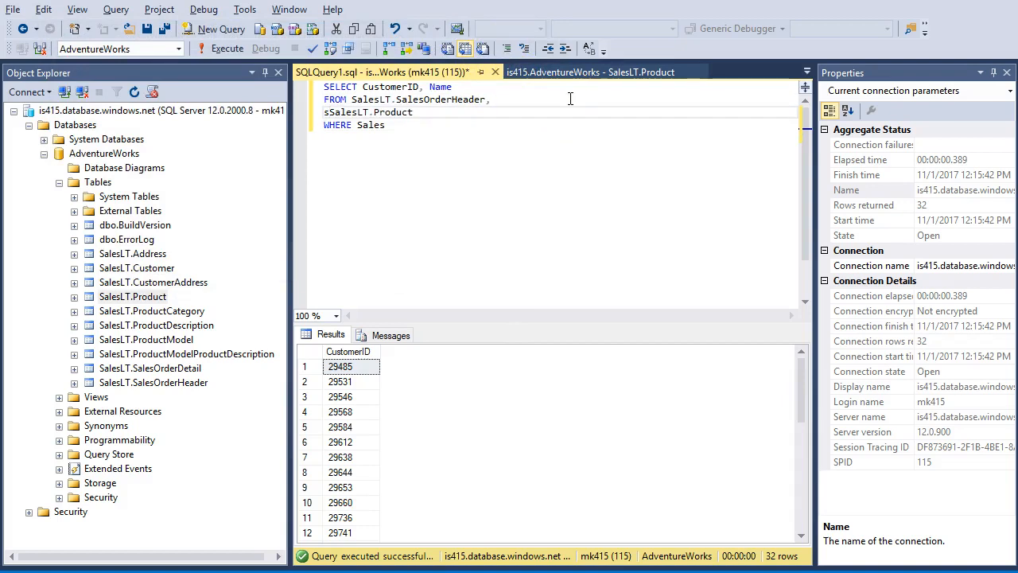
key(BackSpace)
key(BackSpace)
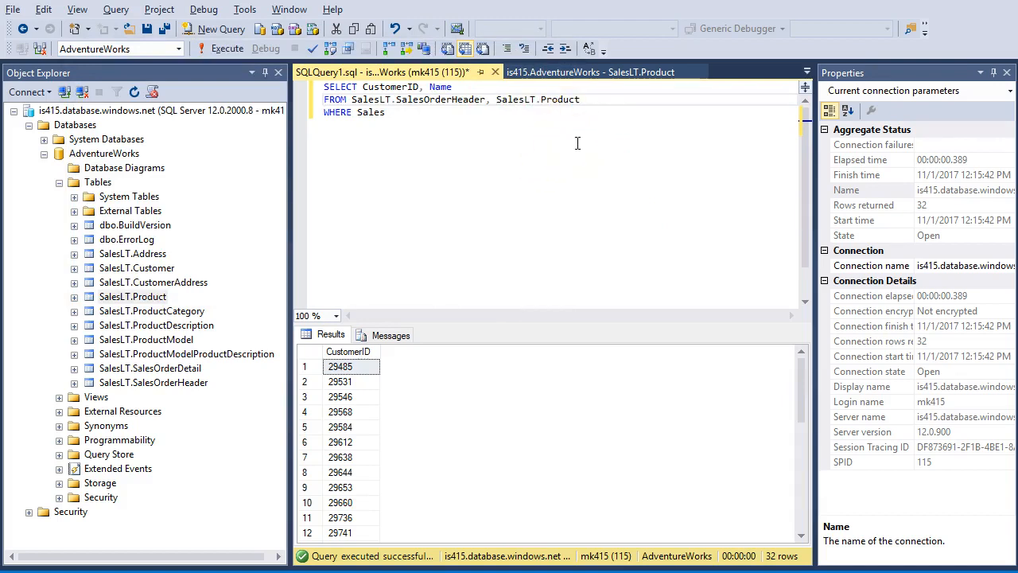
text(SalesLT. SalesOrder)
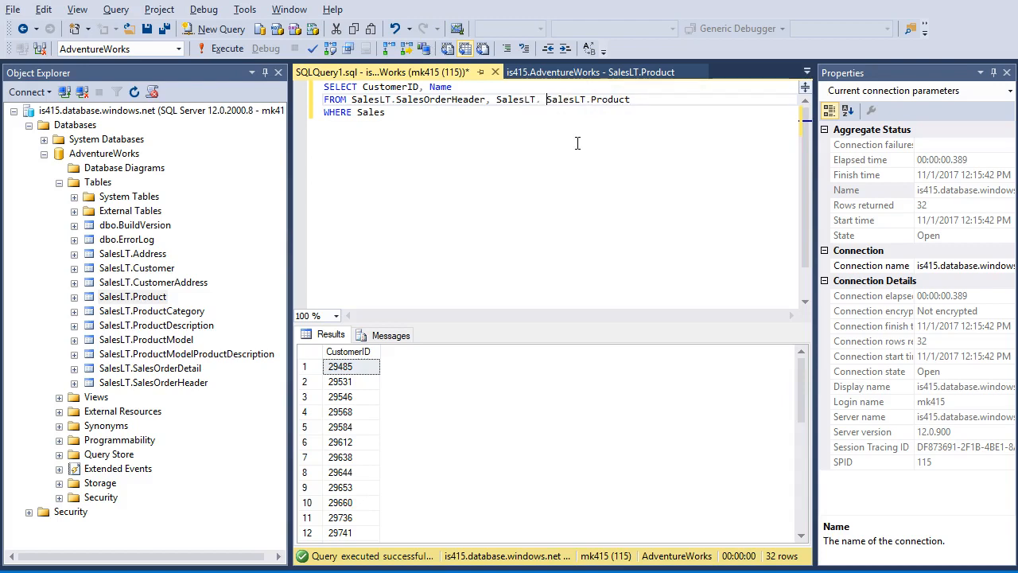
text(Detqail)
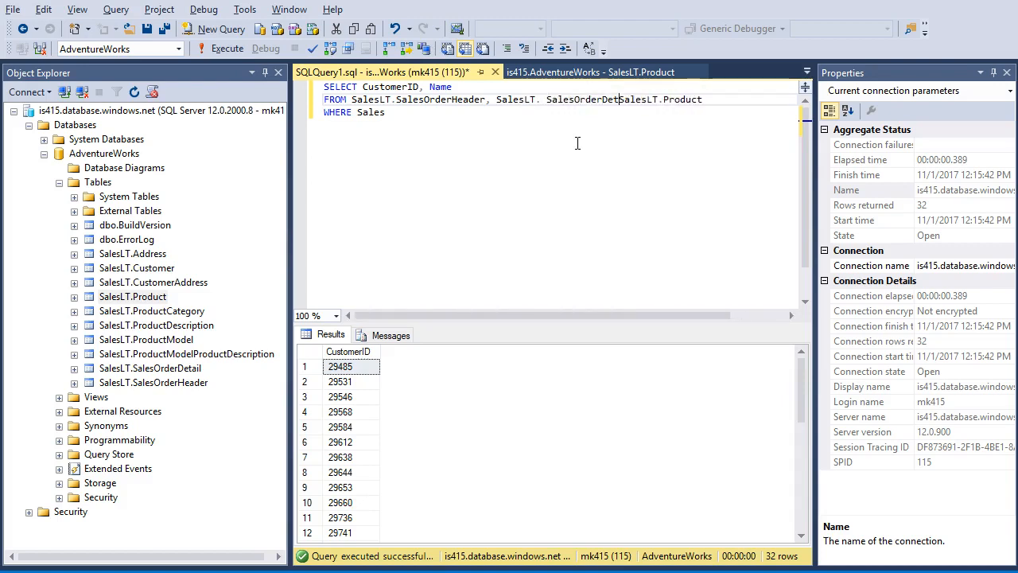
key(BackSpace)
key(BackSpace)
key(BackSpace)
key(BackSpace)
text(ail,)
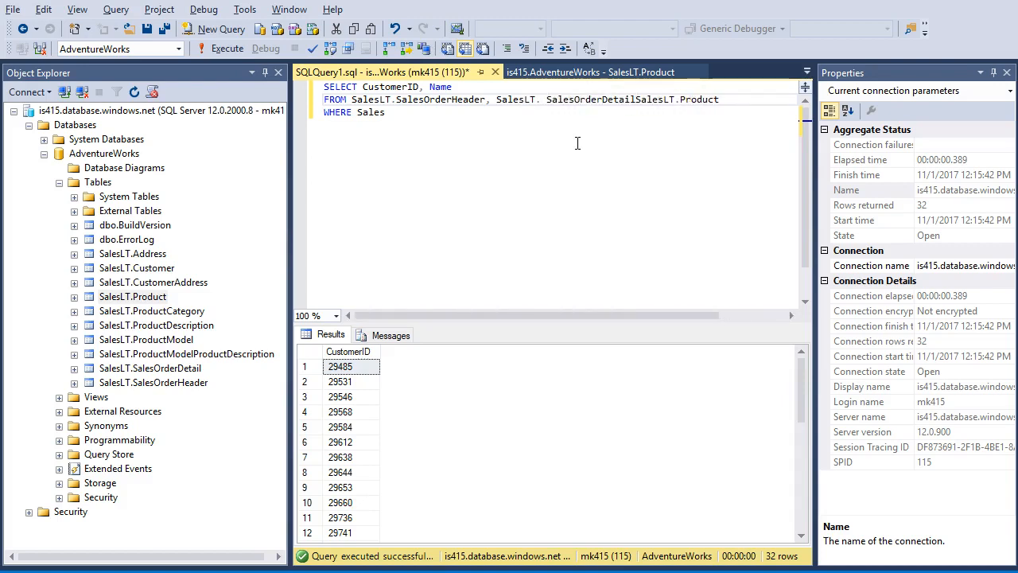
Step: Remove the stray space before SalesOrderDetail in the FROM clause, and extend the WHERE clause to SalesLT.SalesOrderHeader.SalesOrderID
double_click(467, 113)
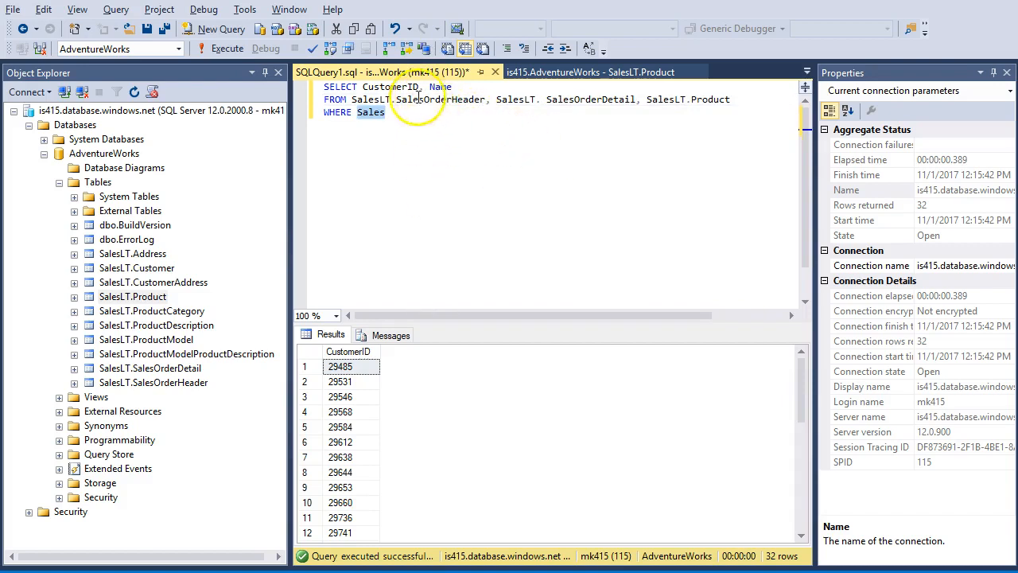
click(547, 101)
key(BackSpace)
click(488, 113)
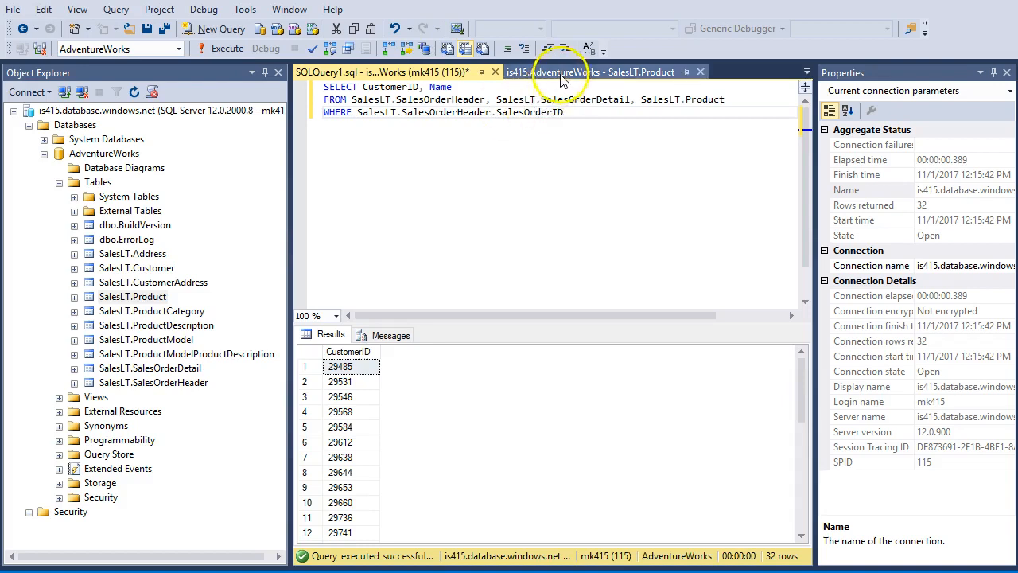
Step: Widen the query editor by narrowing Object Explorer and auto-hiding Properties
drag(288, 155, 187, 155)
drag(814, 142, 901, 134)
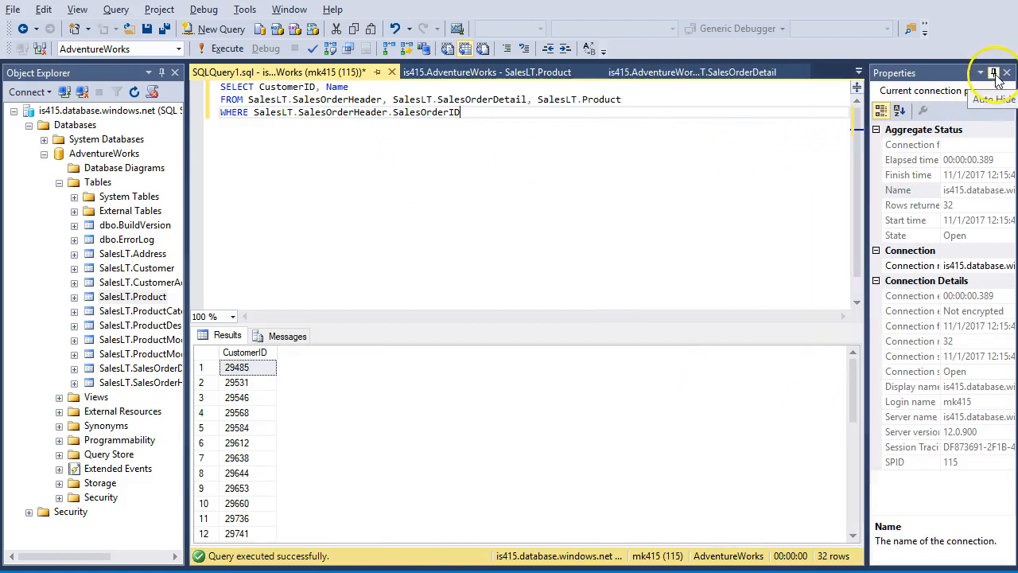
click(993, 73)
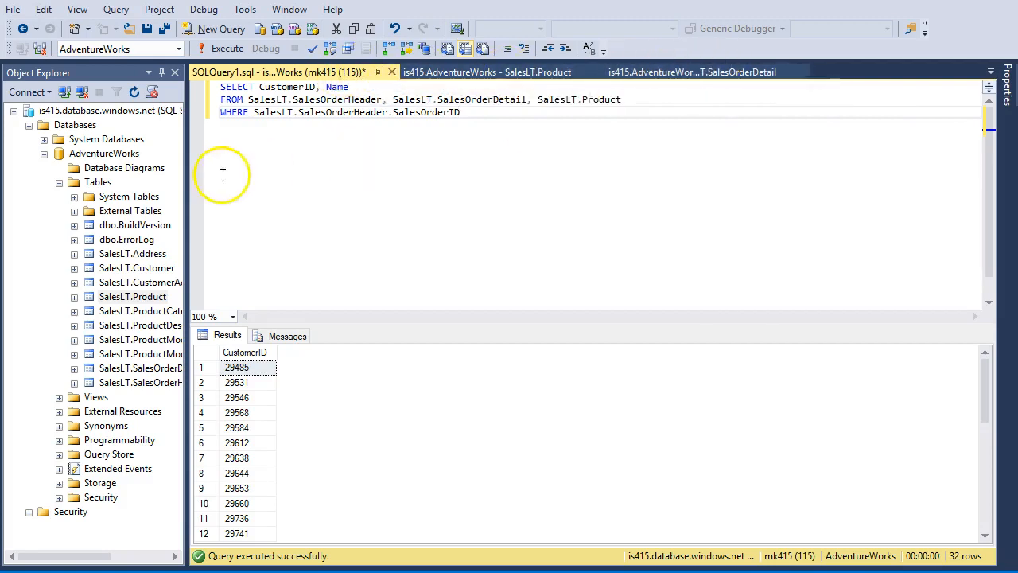
drag(185, 169, 159, 169)
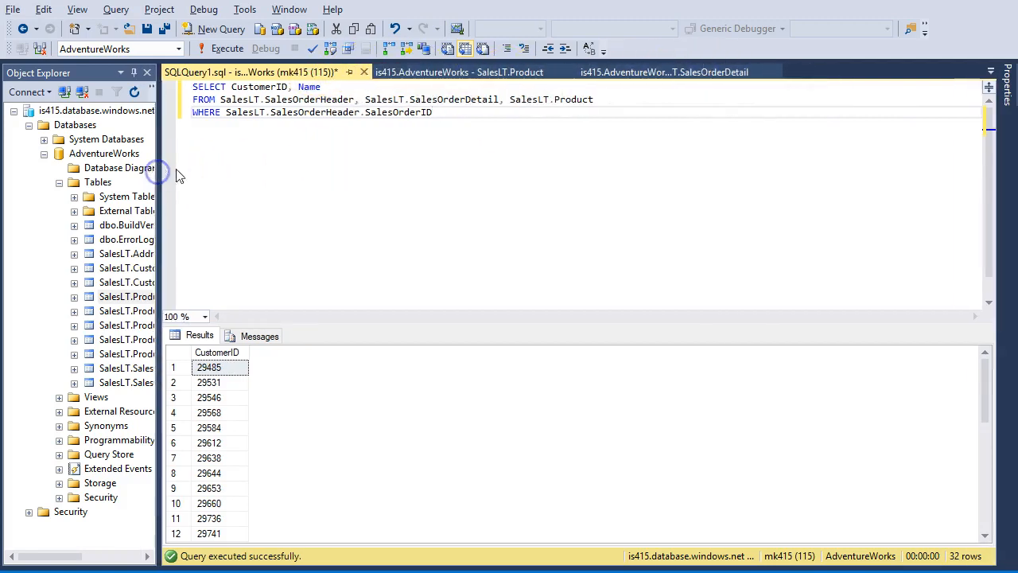
Step: Check the SalesOrderHeader columns, and complete the WHERE condition with = SalesLT.SalesOrderDetail.SalesOrderID
click(990, 71)
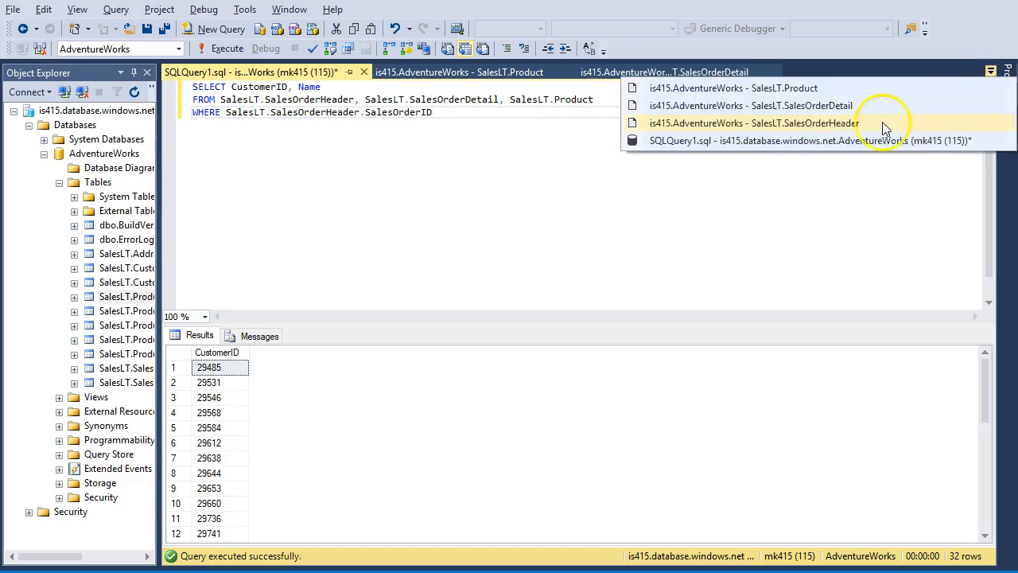
click(855, 131)
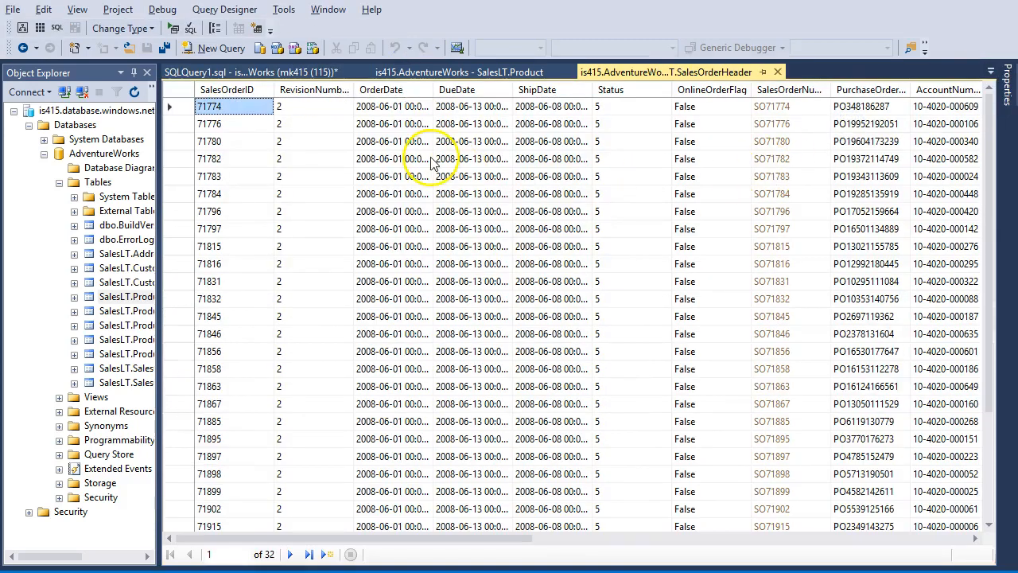
click(279, 71)
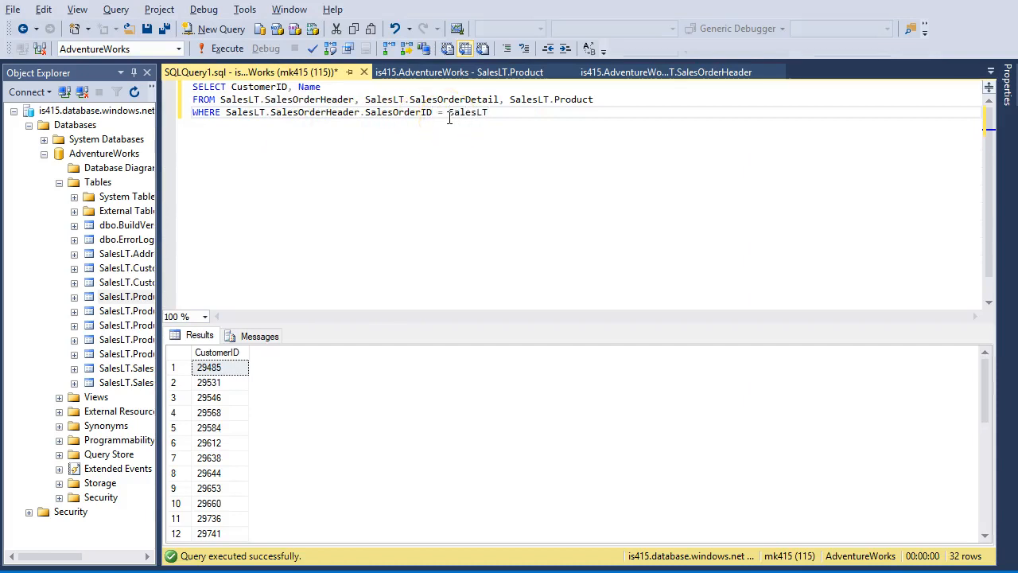
text(SalesOrderDetail.SalesOrderID)
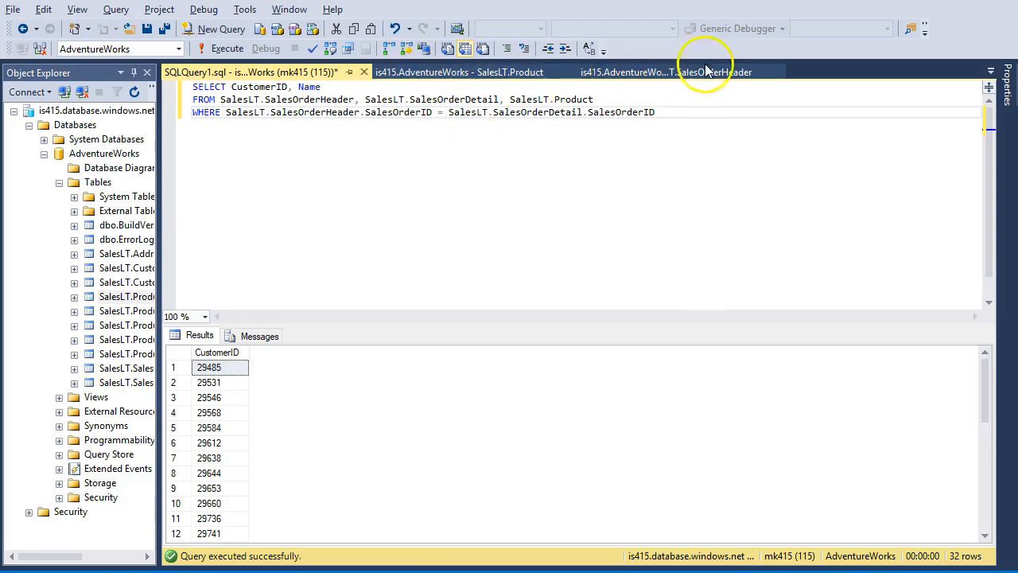
Step: Check the SalesOrderDetail columns, and add the condition AND SalesLT.SalesOrderDetail.ProductID on a new line of the query
click(990, 74)
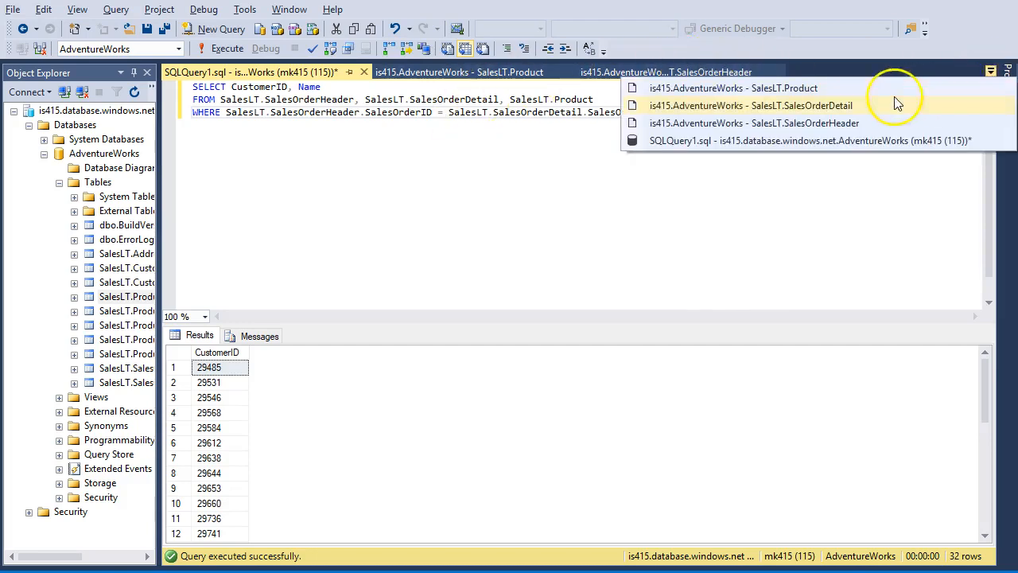
click(811, 101)
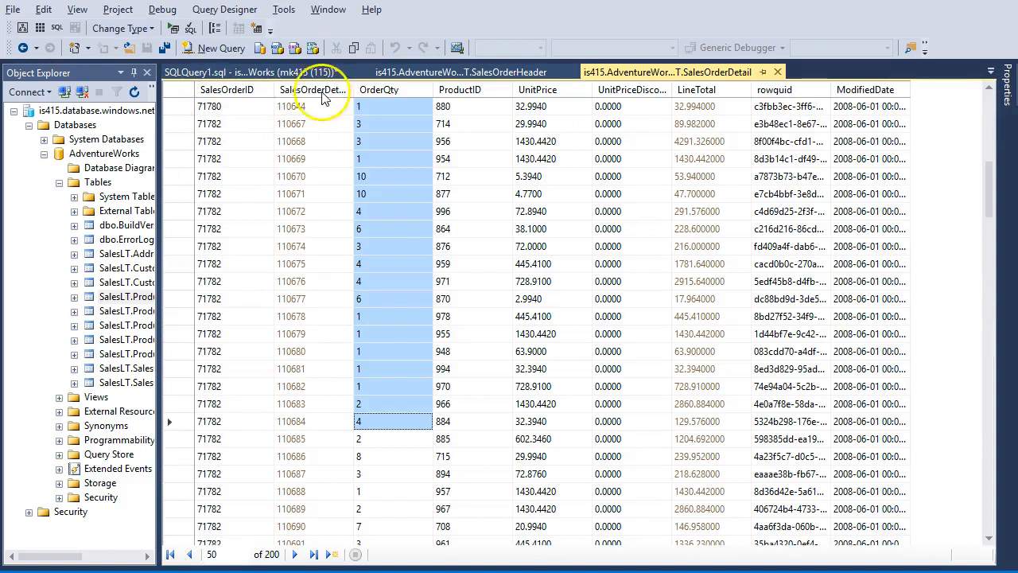
click(310, 73)
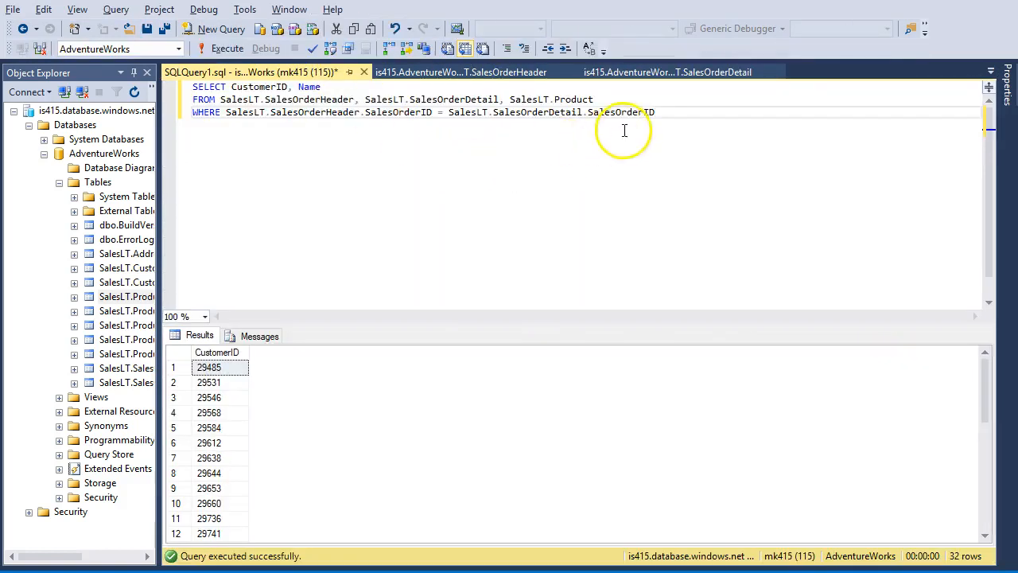
key(Return)
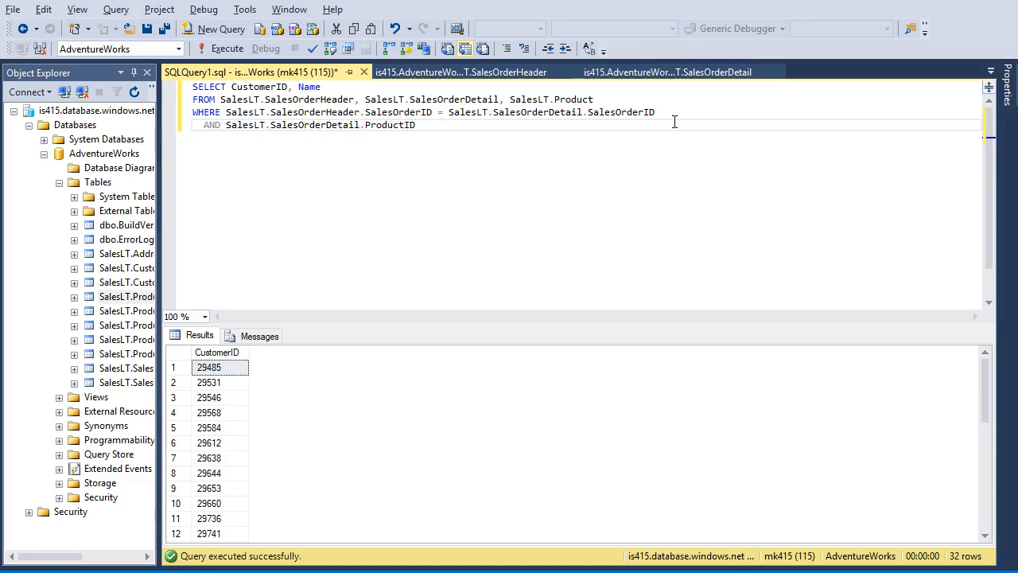
Step: Check the key column in SalesOrderDetail and Product, complete the AND condition with = SalesLT.Product.ProductID, and execute the query
click(689, 73)
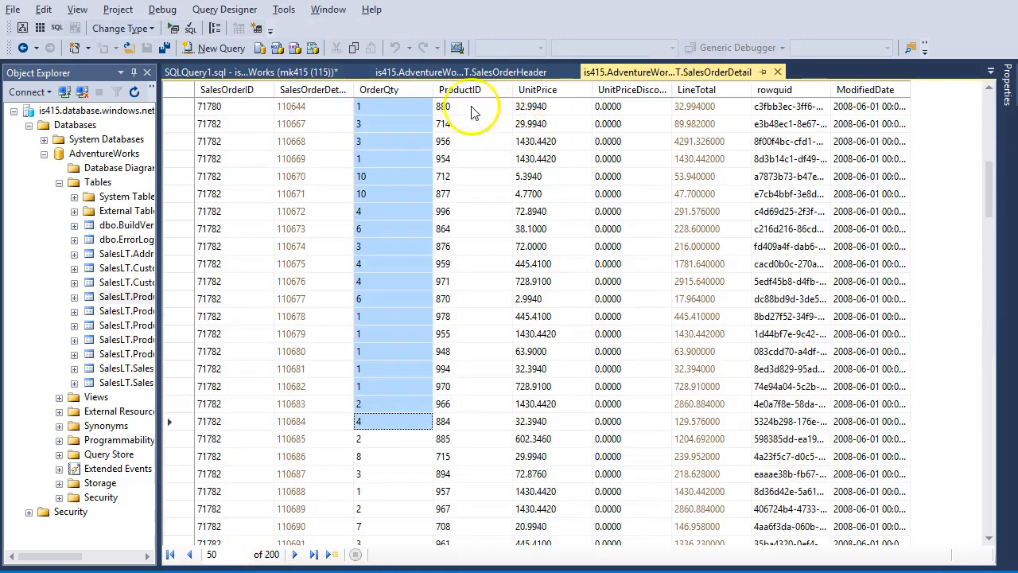
click(990, 71)
click(795, 81)
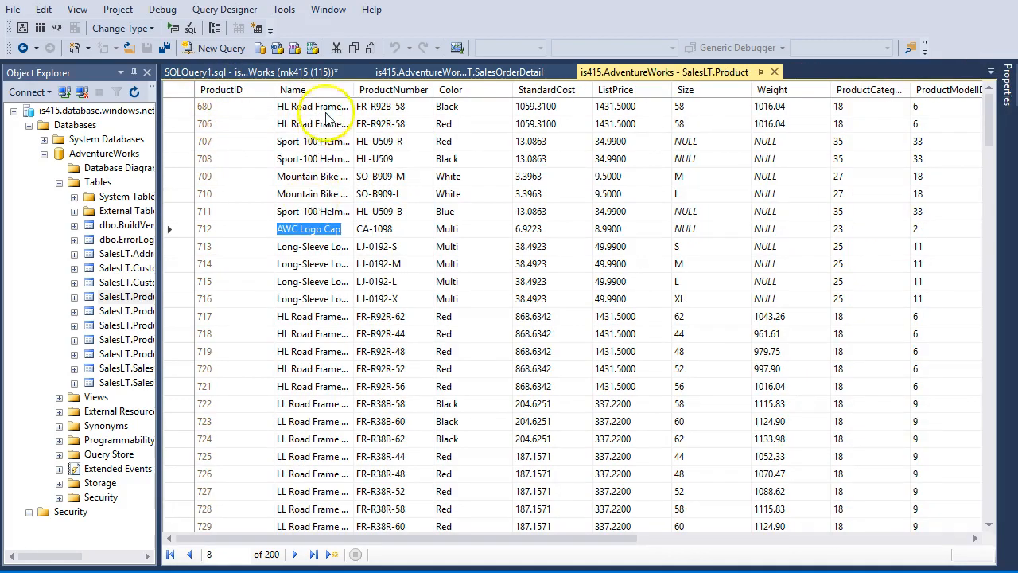
click(302, 73)
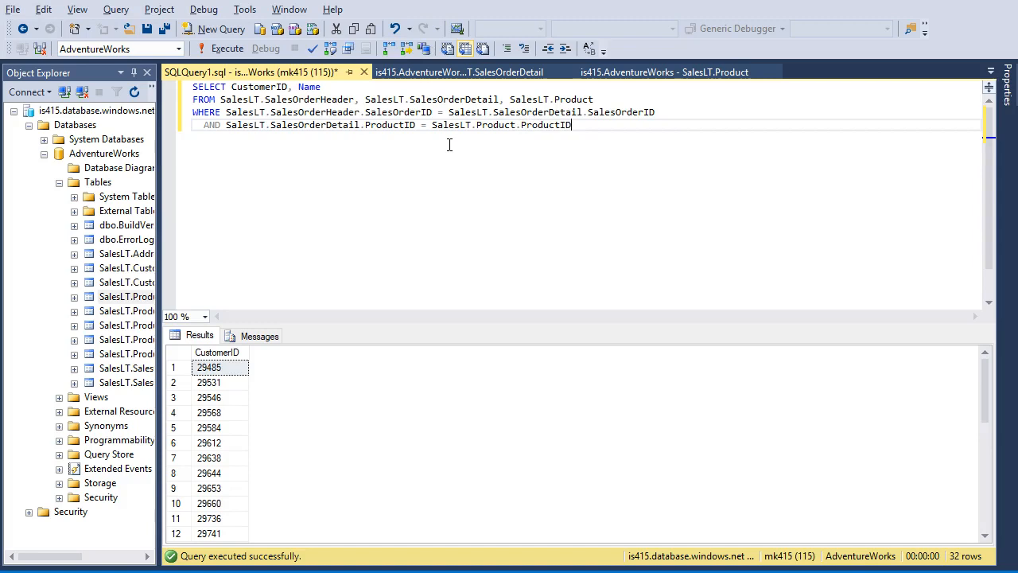
click(221, 49)
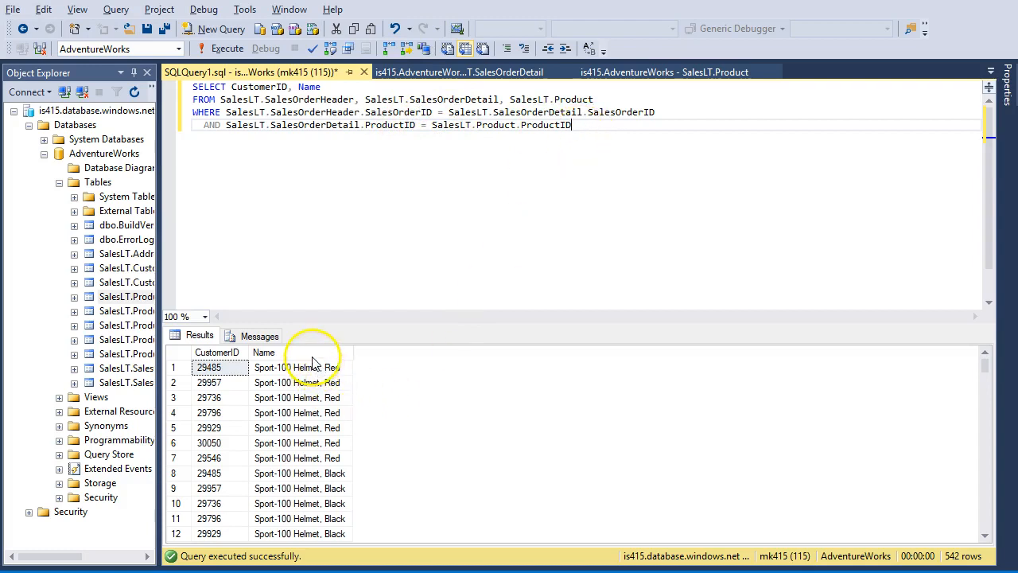
Step: Add OrderQty after Name in the SELECT list, checking its spelling in the SalesOrderDetail table, and execute the query again
click(361, 87)
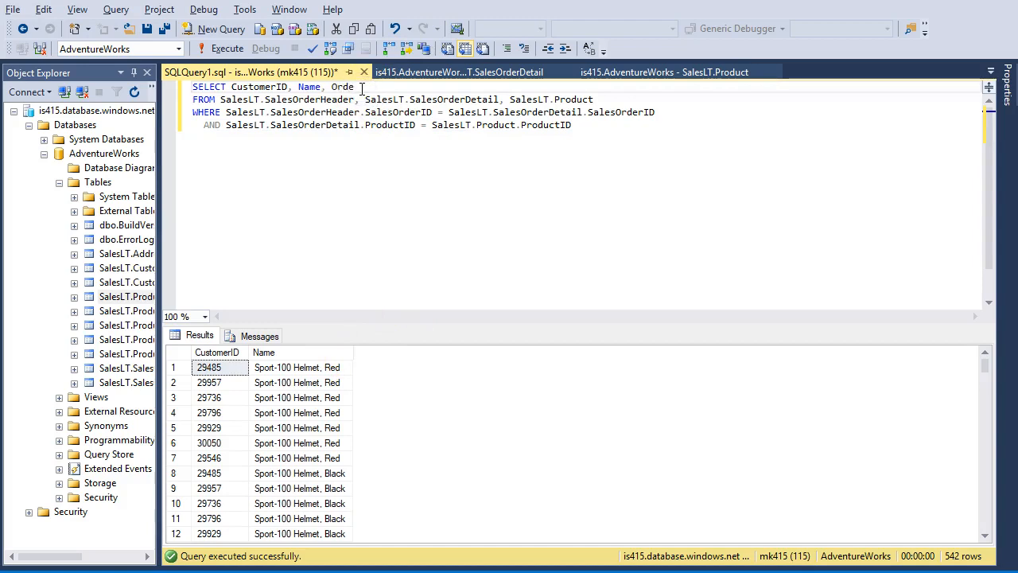
click(461, 72)
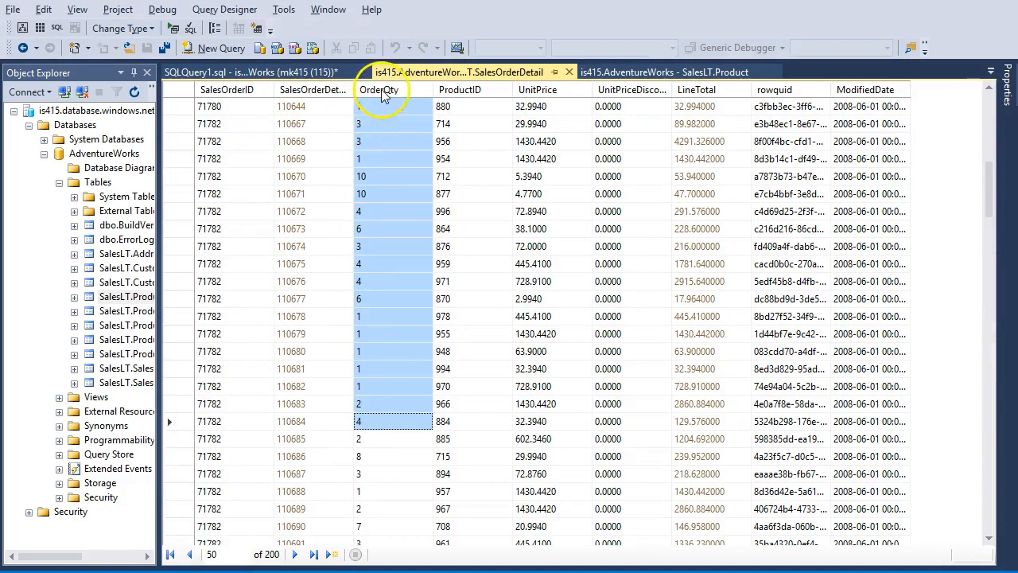
click(315, 72)
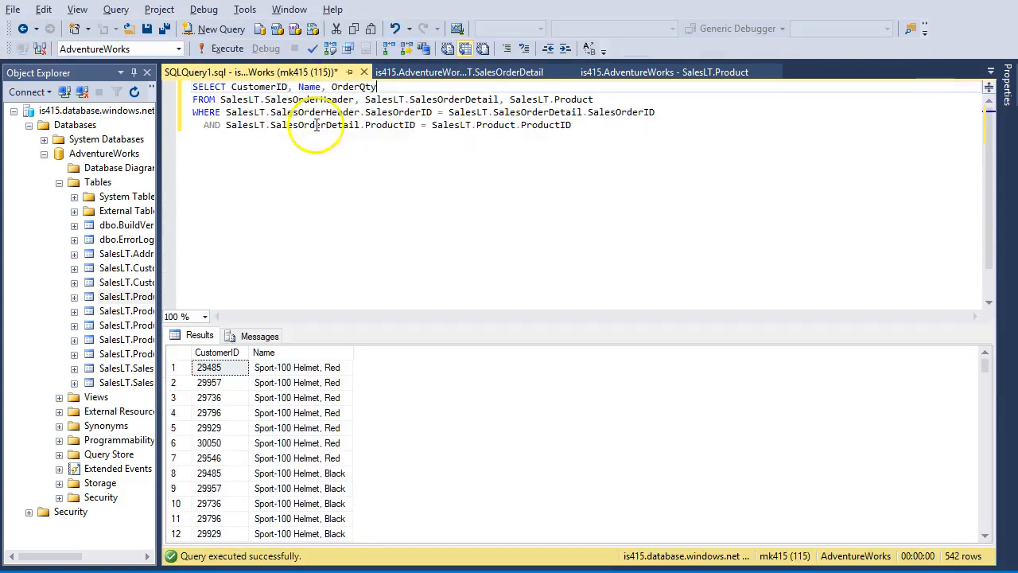
click(634, 128)
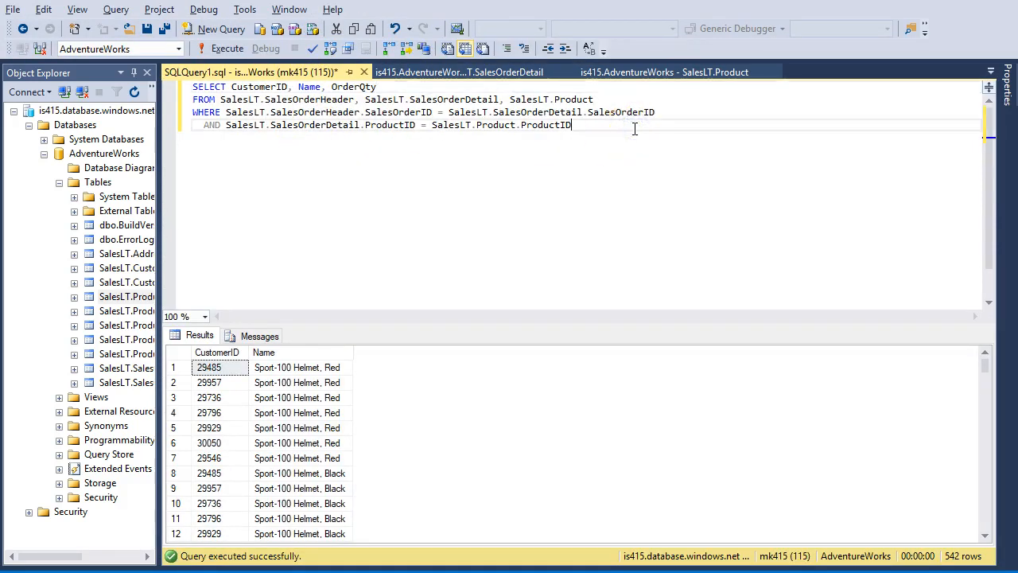
click(219, 49)
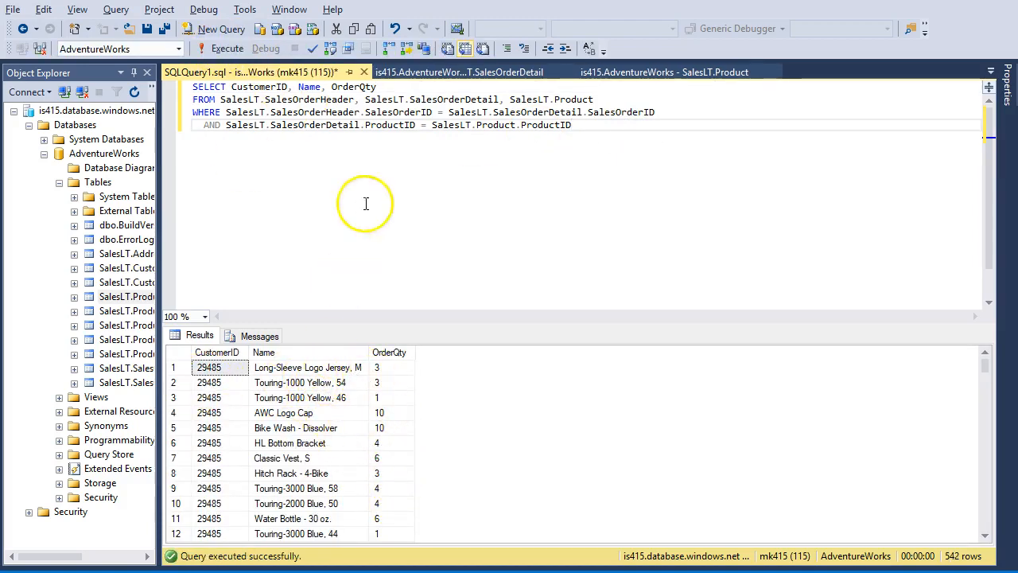
Step: Copy the whole SQL query, switch to Azure Machine Learning Studio, and paste it as the Import Data module's database query
drag(584, 125, 115, 79)
key(ctrl+c)
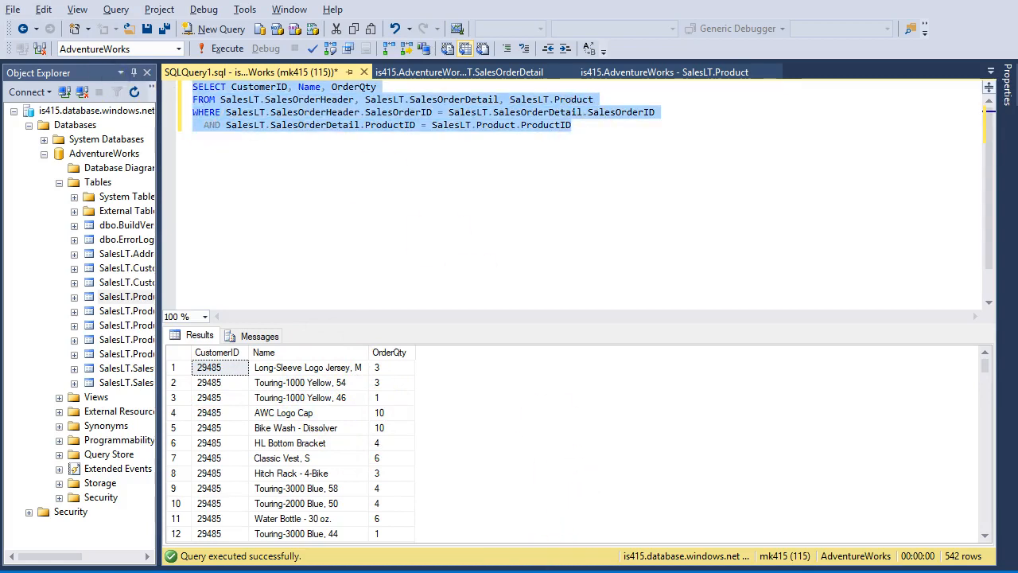
key(super+Tab)
click(619, 408)
key(ctrl+v)
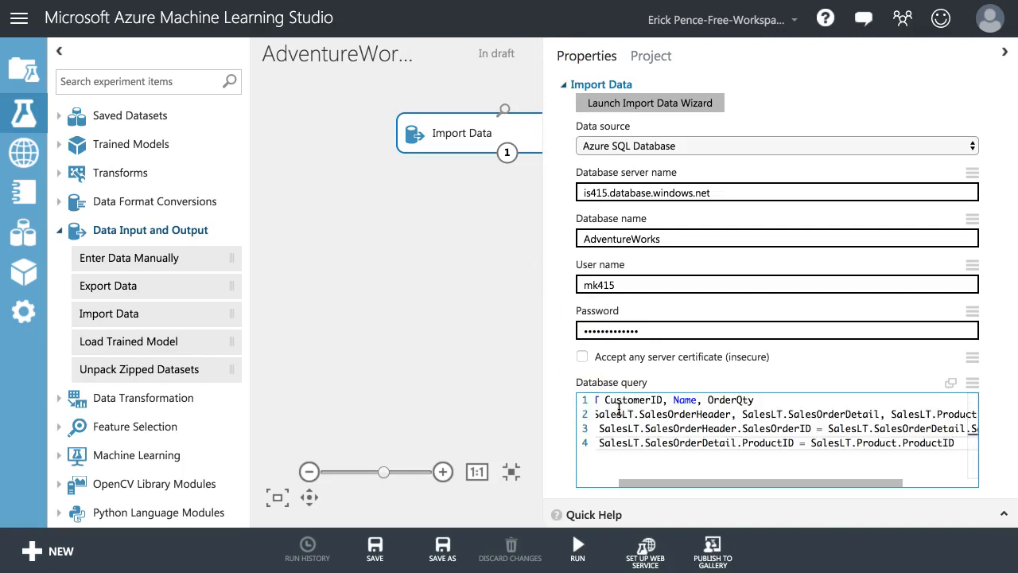
drag(652, 483, 602, 483)
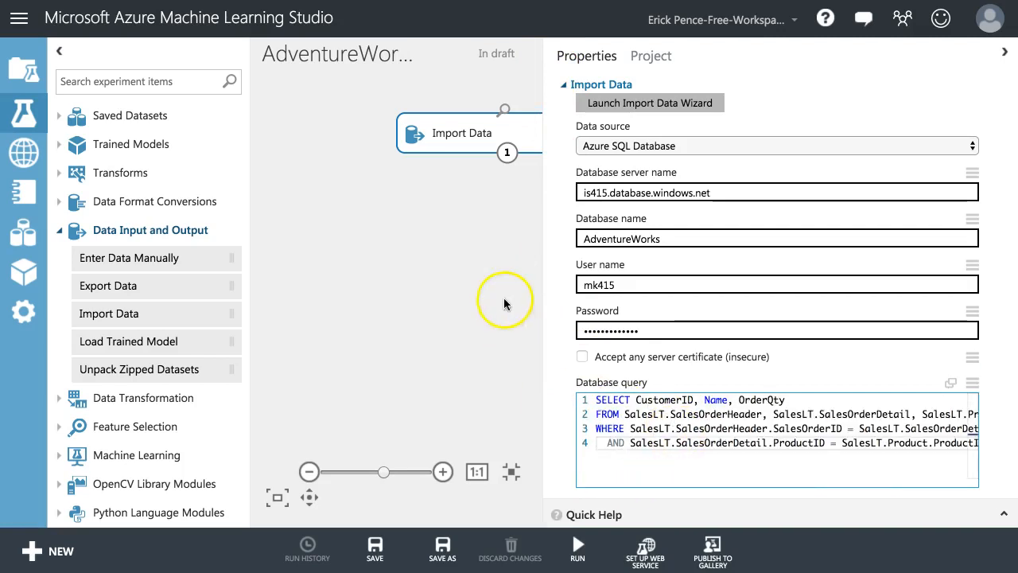
Step: Run the experiment with the Import Data module and wait for it to finish
click(447, 129)
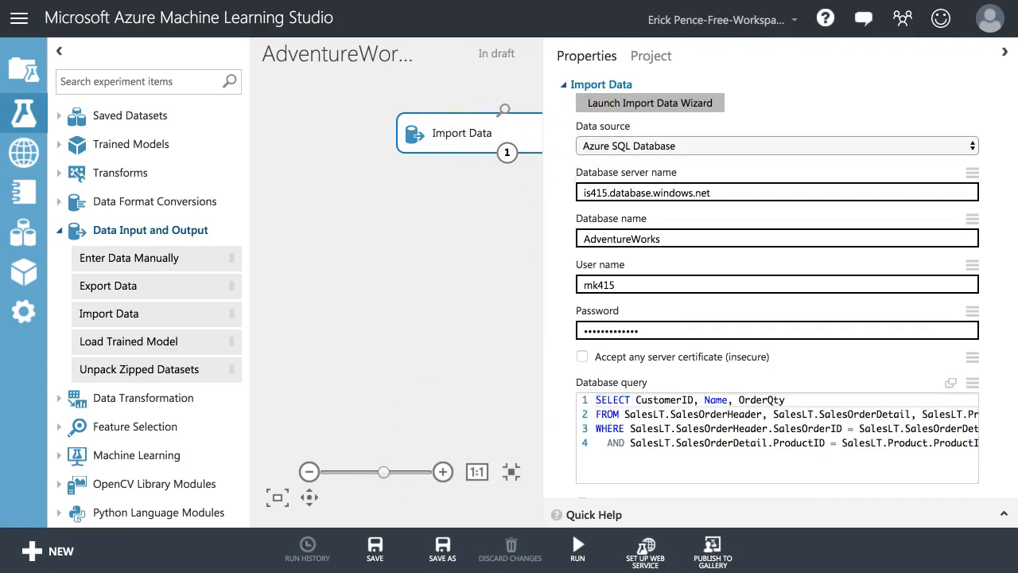
click(577, 547)
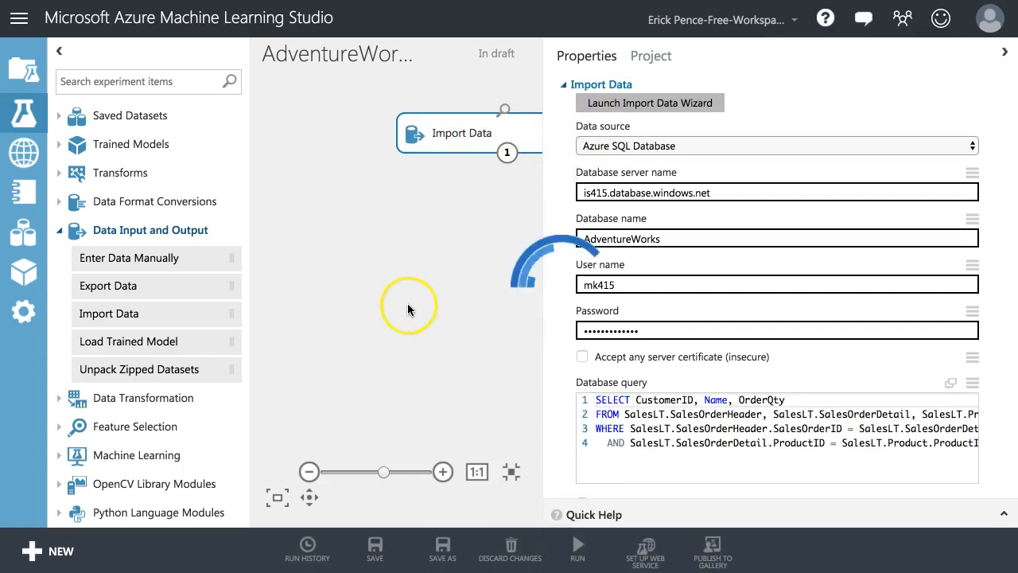
click(466, 261)
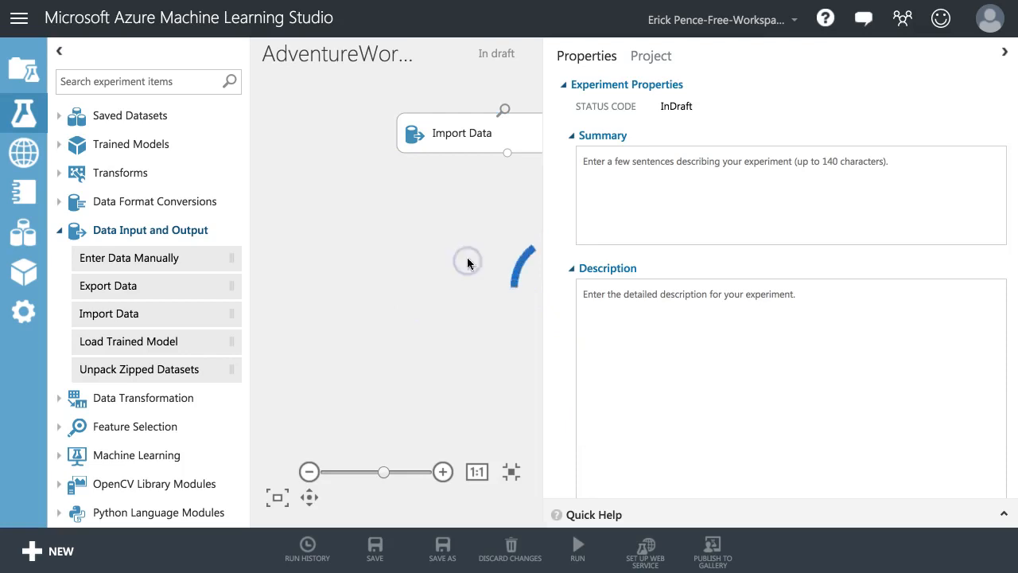
click(465, 145)
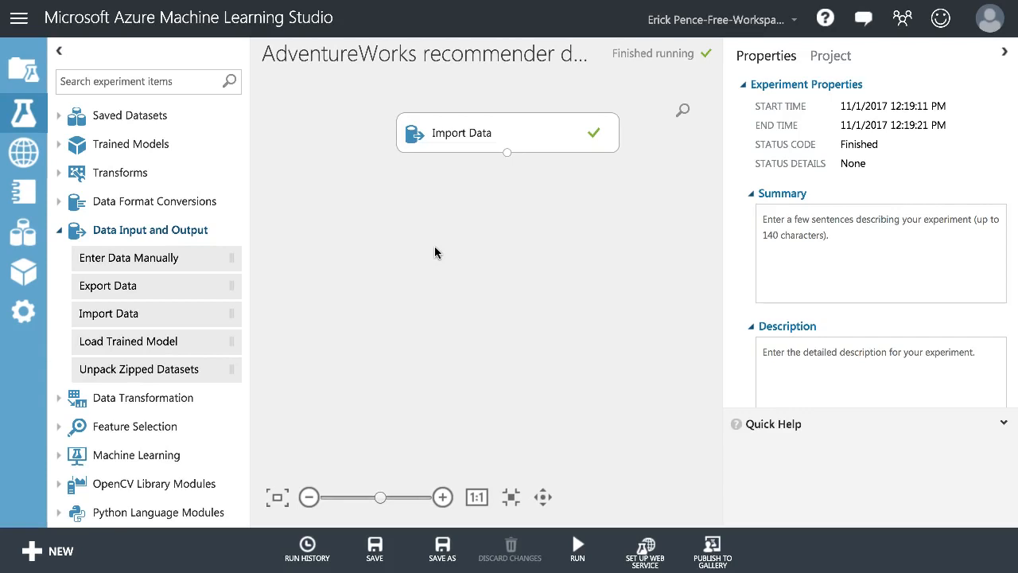
click(491, 245)
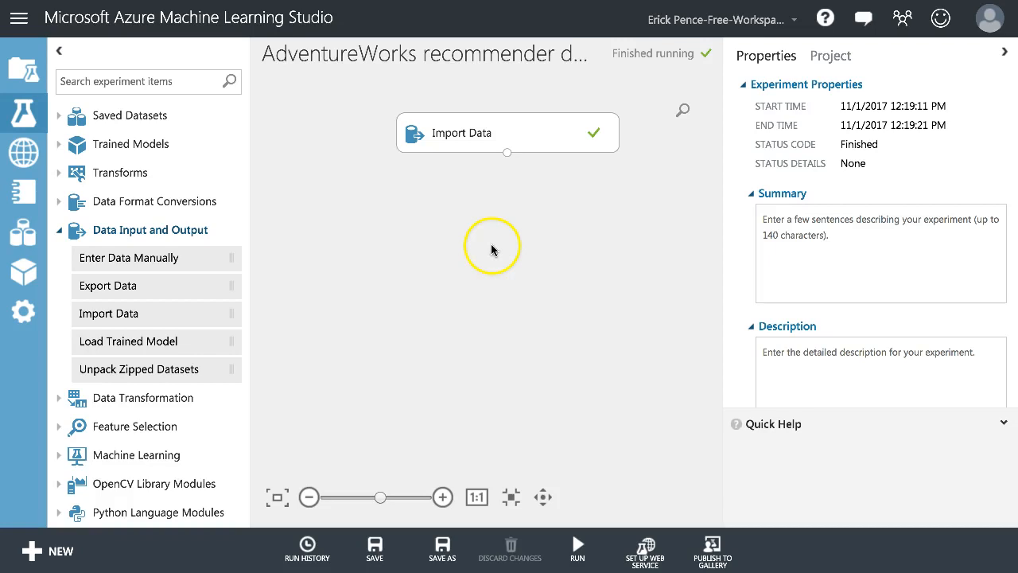
Step: Visualize the results dataset of the Import Data module, and close the preview
right_click(476, 136)
mouse_move(599, 266)
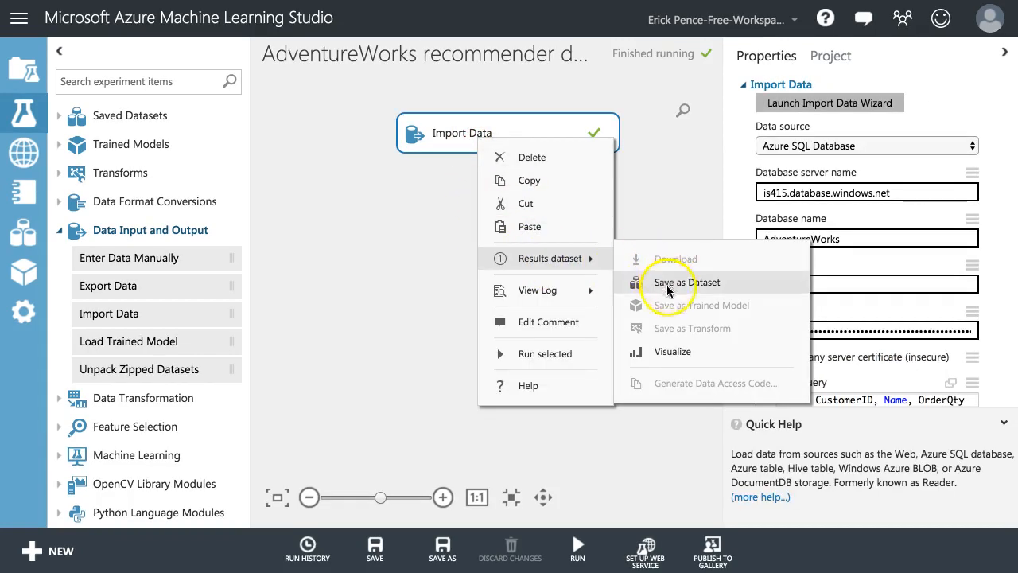
click(673, 351)
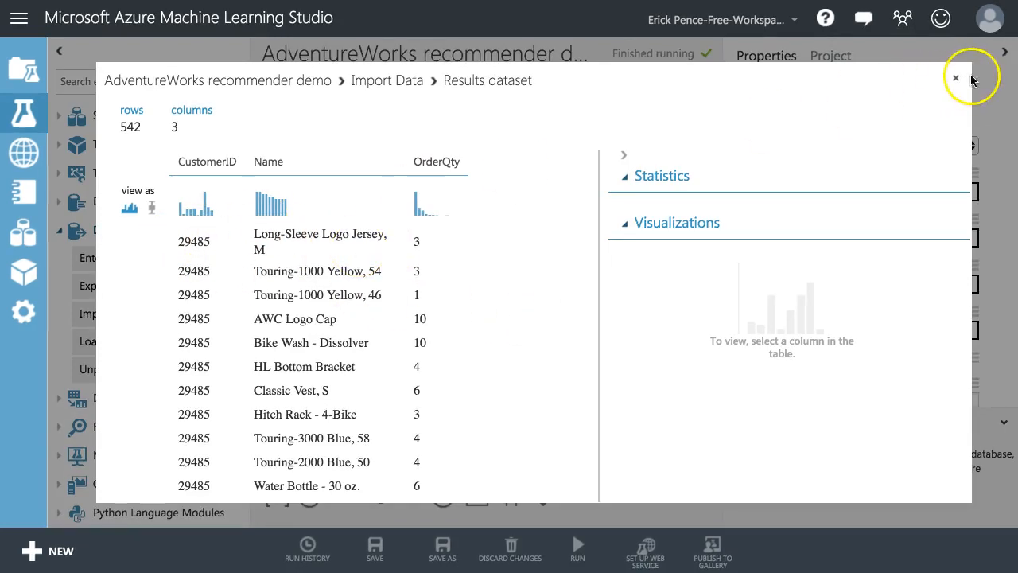
click(955, 78)
click(485, 275)
Step: Find the Split Data module by searching for split, place it below Import Data, and connect Import Data's output to it
click(152, 83)
click(484, 131)
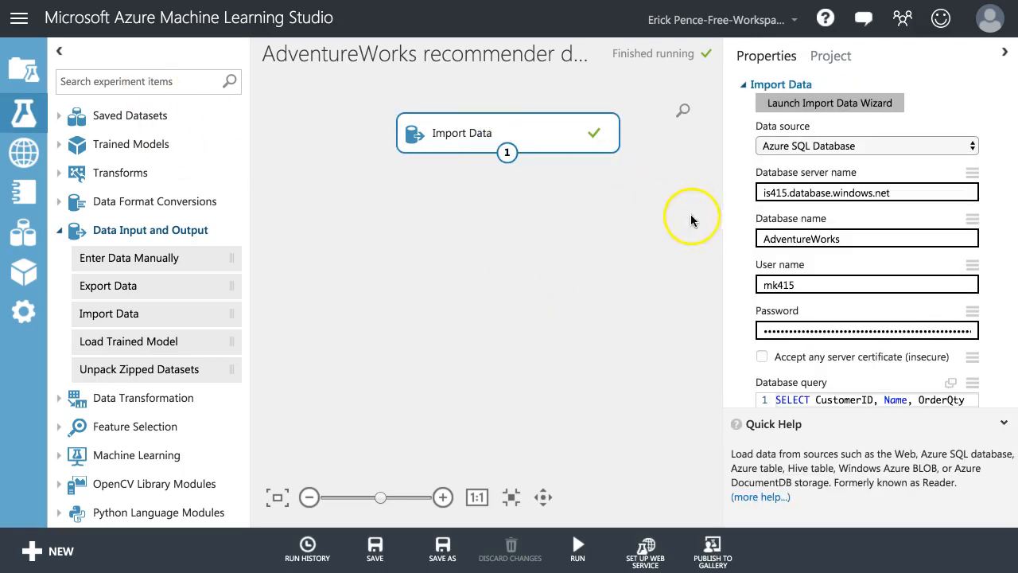
click(537, 229)
click(141, 86)
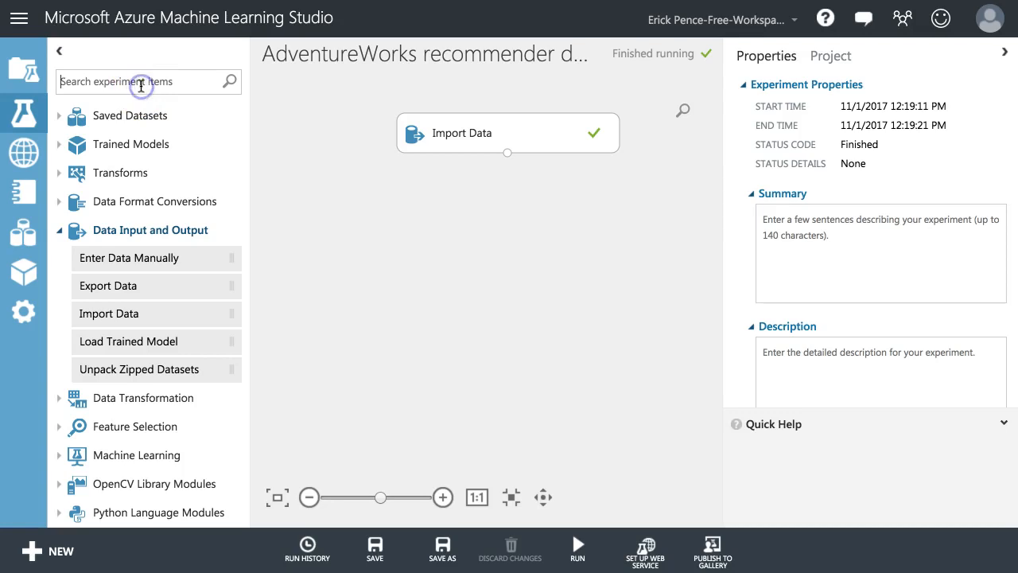
text(split)
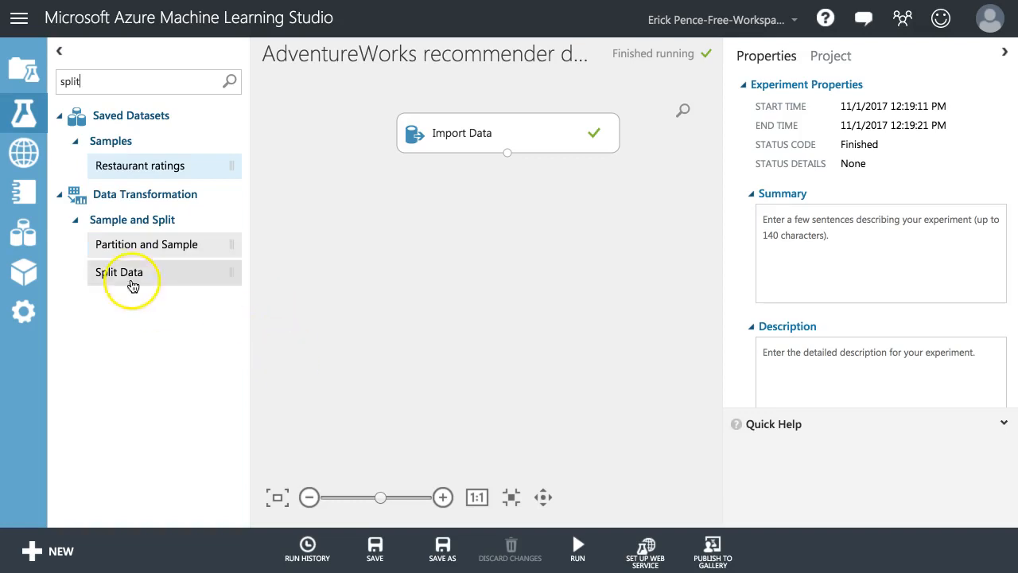
drag(129, 282, 501, 243)
drag(508, 151, 507, 238)
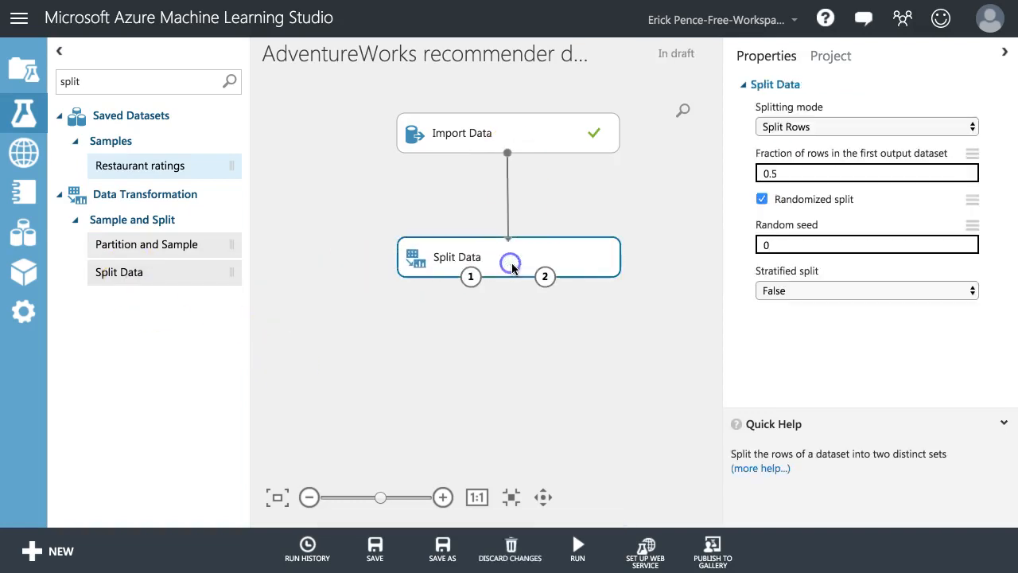
Step: Set the Split Data module to Recommender Split with 0.75 as the fraction of training-only users
click(818, 173)
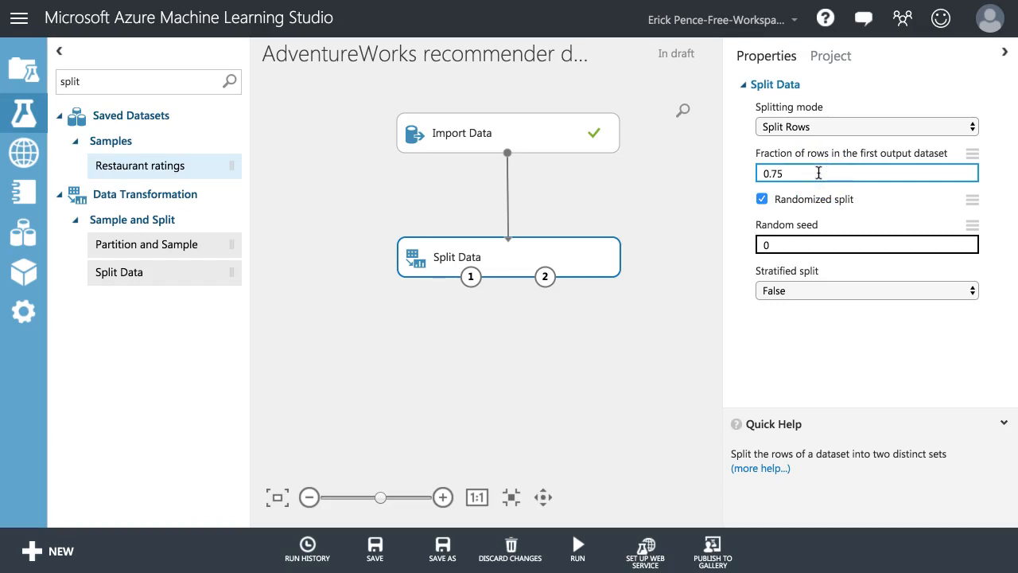
click(871, 129)
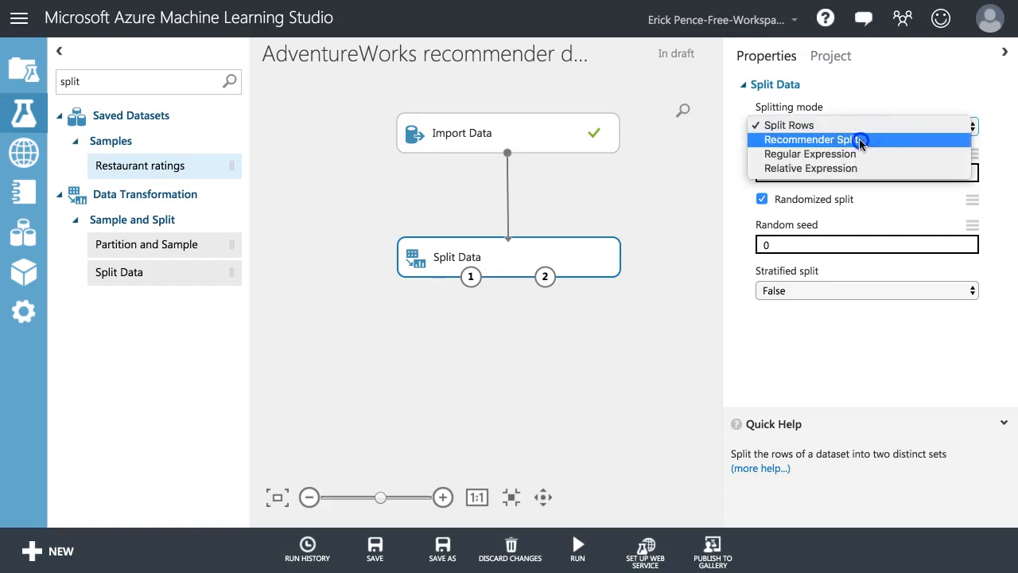
click(859, 140)
click(797, 175)
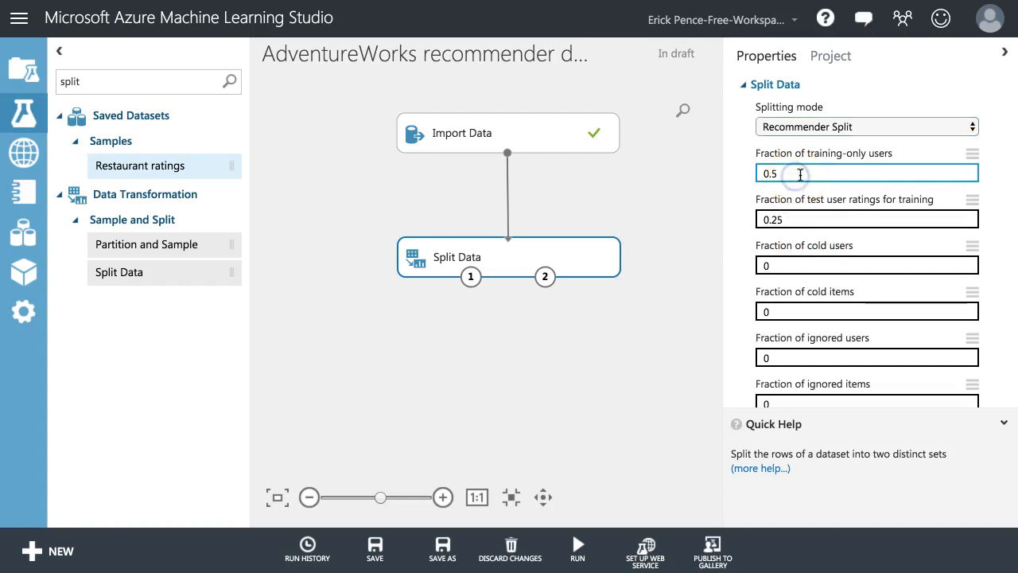
click(654, 357)
click(572, 256)
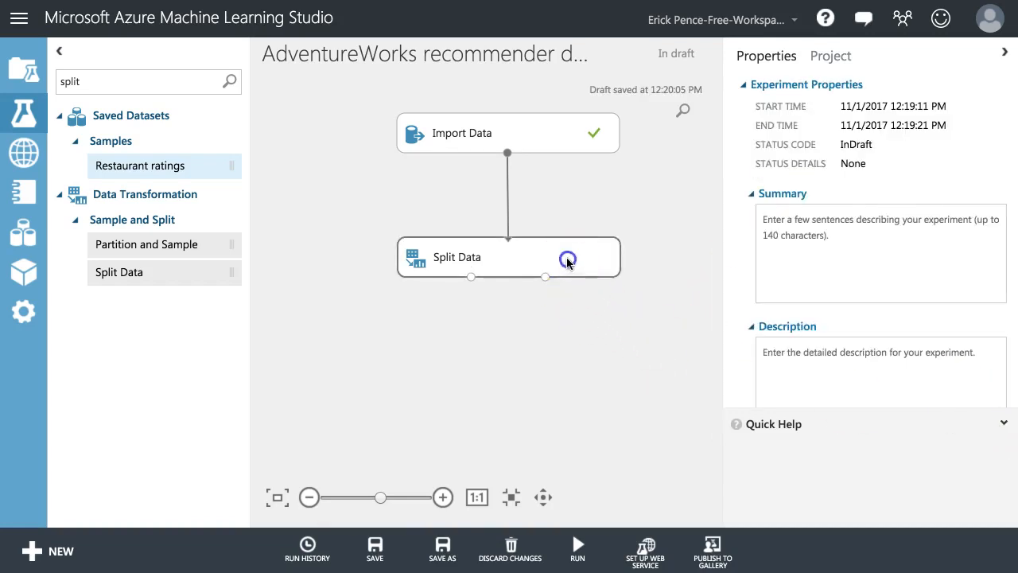
Step: Move the Import Data and Split Data modules toward the canvas's left side, with Split Data just below Import Data
drag(530, 139, 439, 140)
drag(433, 140, 396, 142)
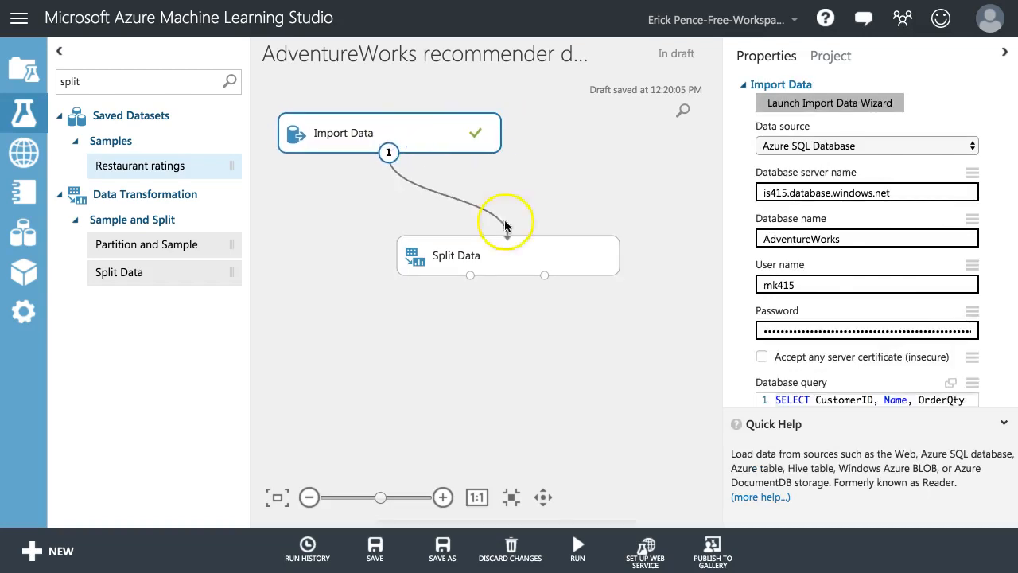
drag(511, 264, 413, 235)
Step: Search the modules for train mat, and place Train Matchbox Recommender below and to the right of Split Data
double_click(72, 80)
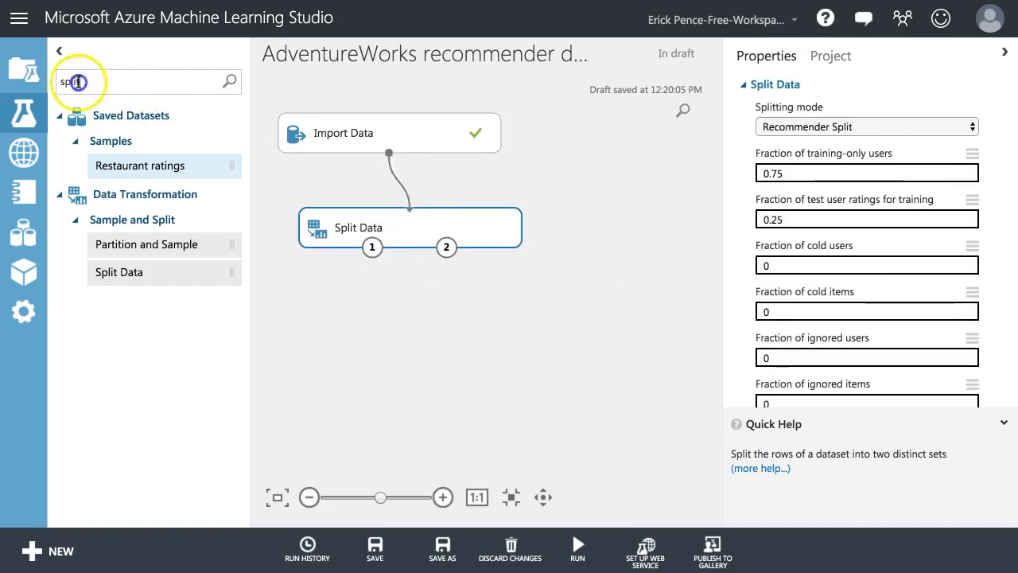
text(train mat)
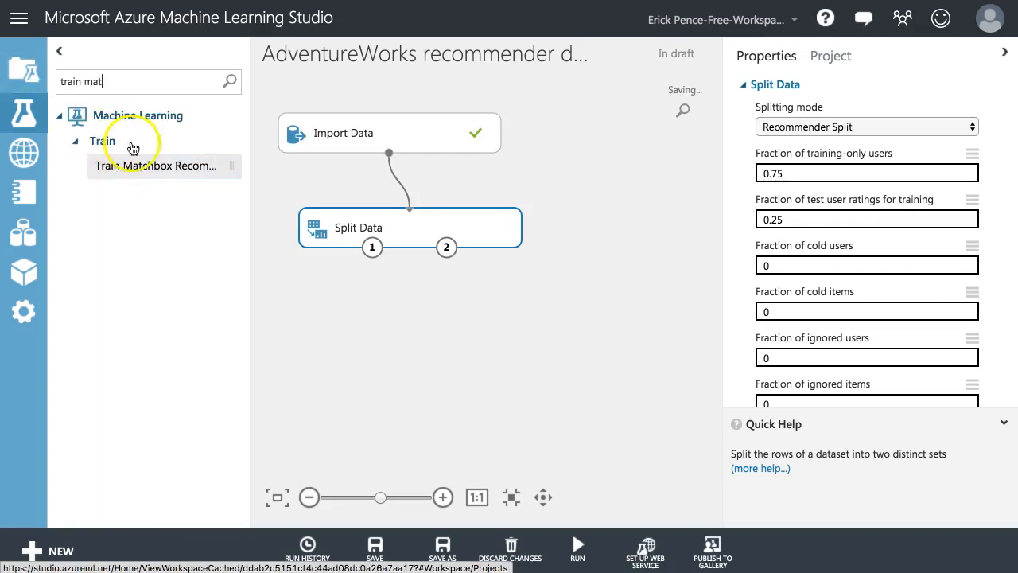
drag(151, 165, 529, 313)
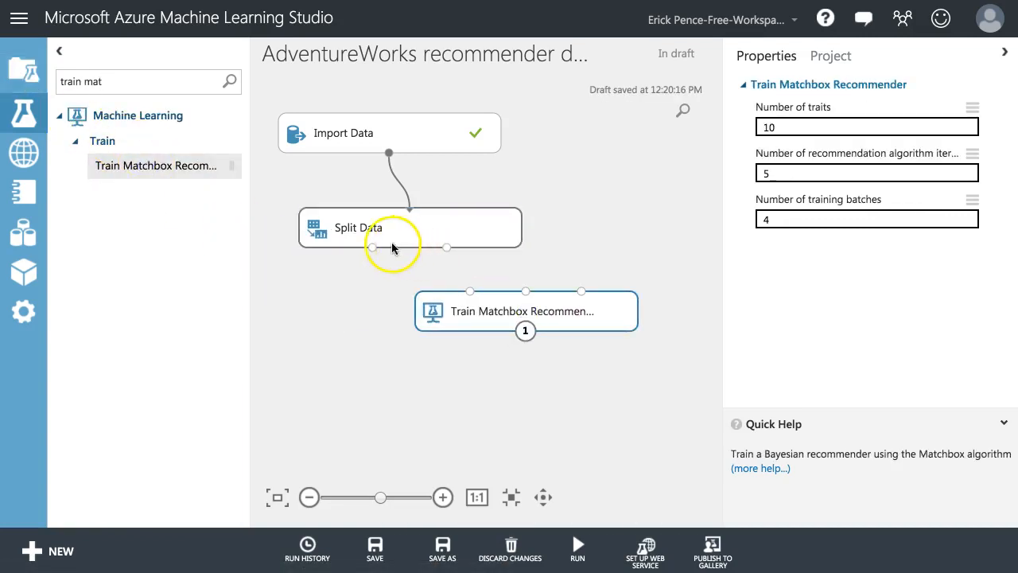
Step: Connect Split Data's first output to Train Matchbox Recommender's first input, and align Split Data directly below Import Data
drag(372, 246, 480, 311)
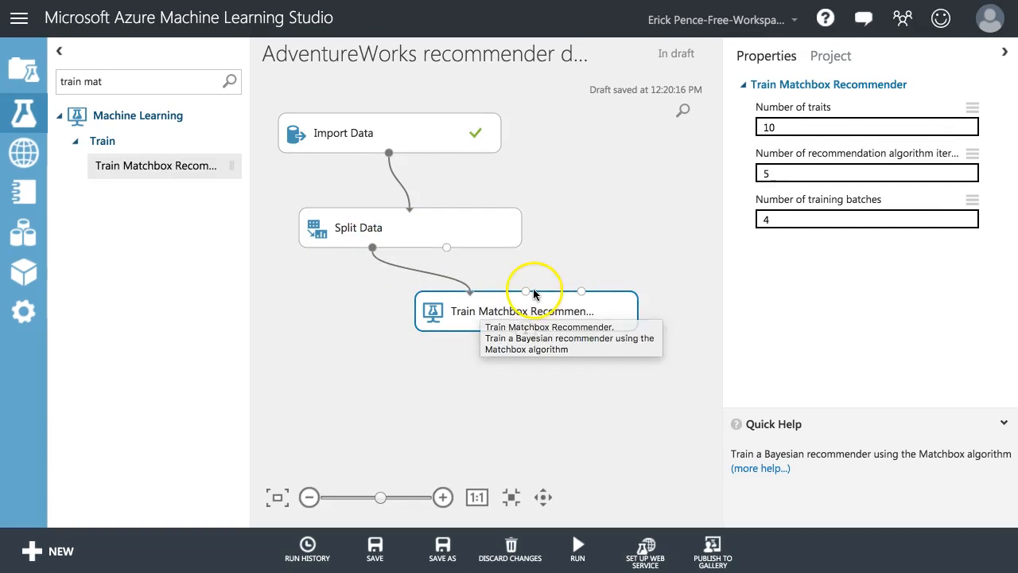
mouse_move(523, 295)
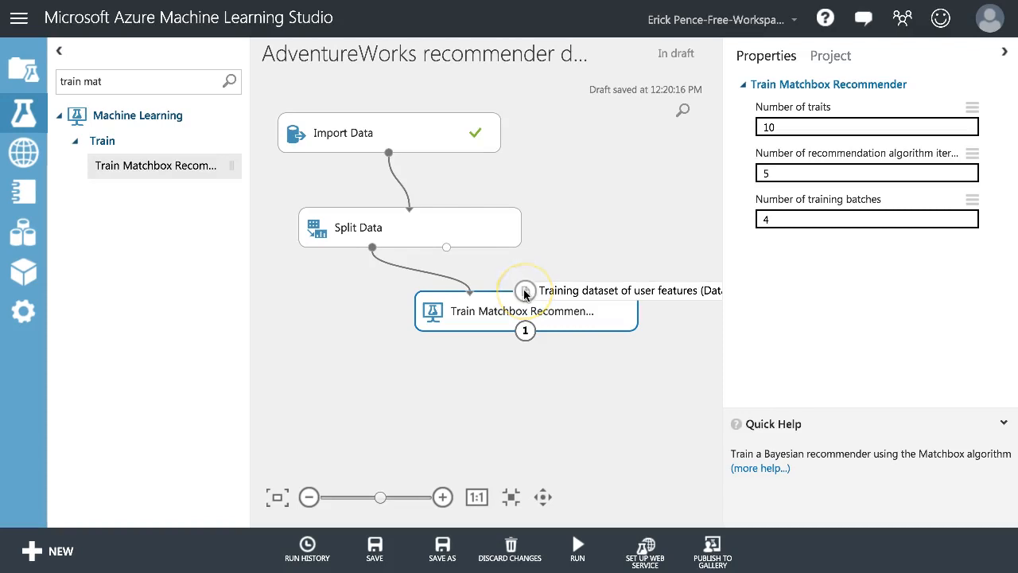
mouse_move(581, 294)
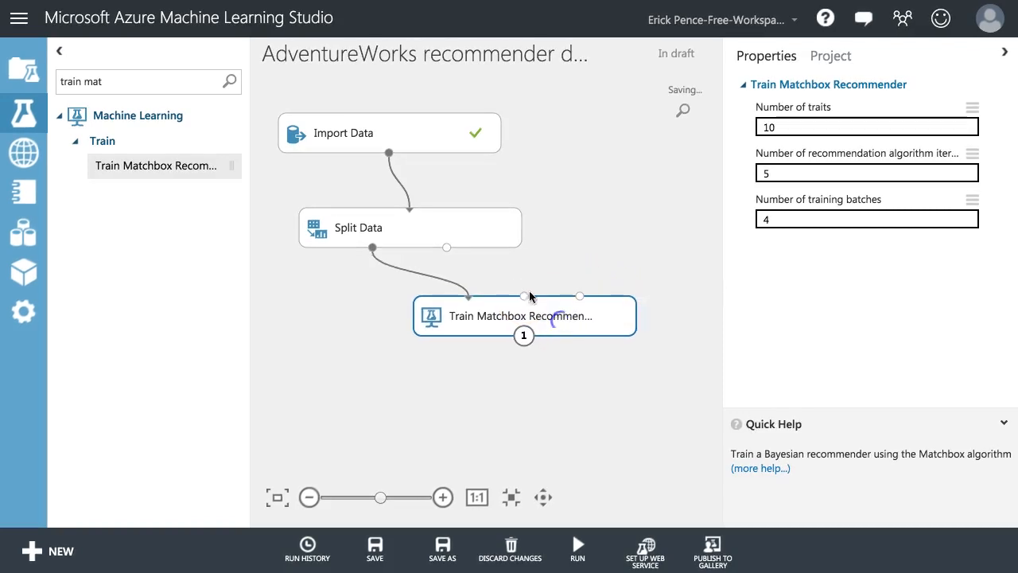
click(458, 227)
drag(458, 226, 443, 222)
click(524, 313)
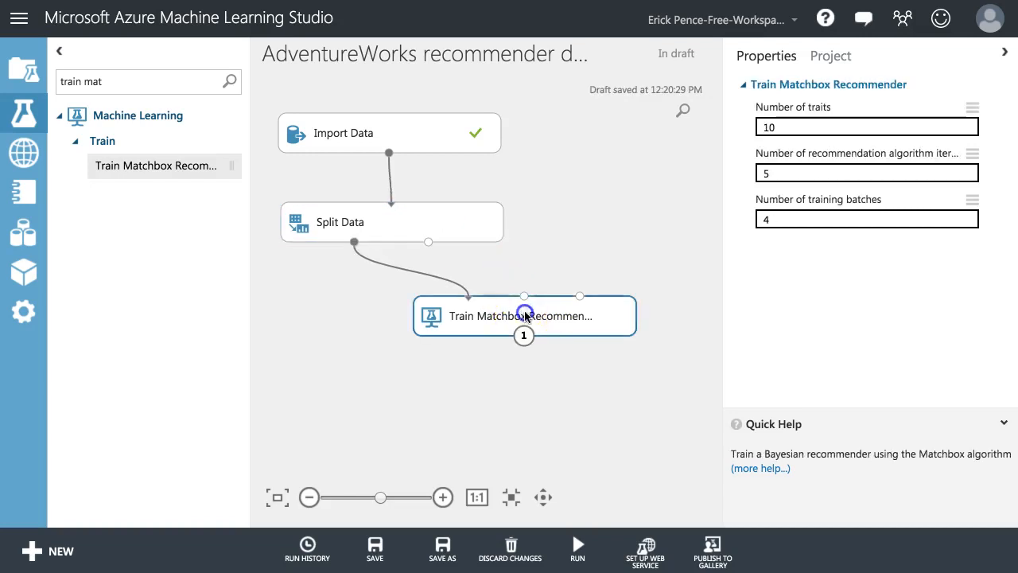
Step: Move Train Matchbox Recommender closer below Split Data and narrow the properties area to widen the canvas
click(373, 132)
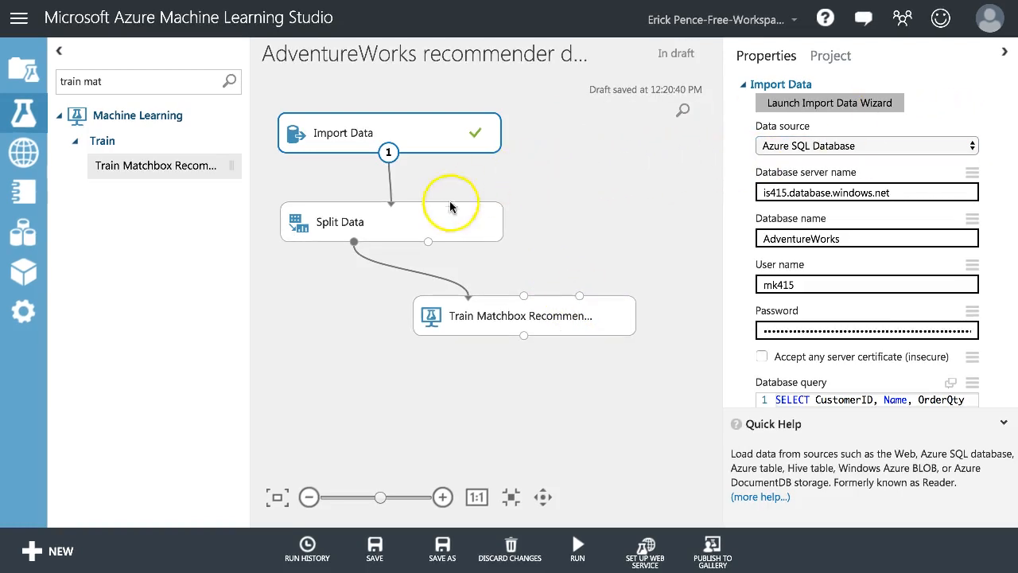
scroll(496, 312, up, 1)
drag(495, 312, 431, 291)
click(722, 105)
drag(724, 105, 829, 107)
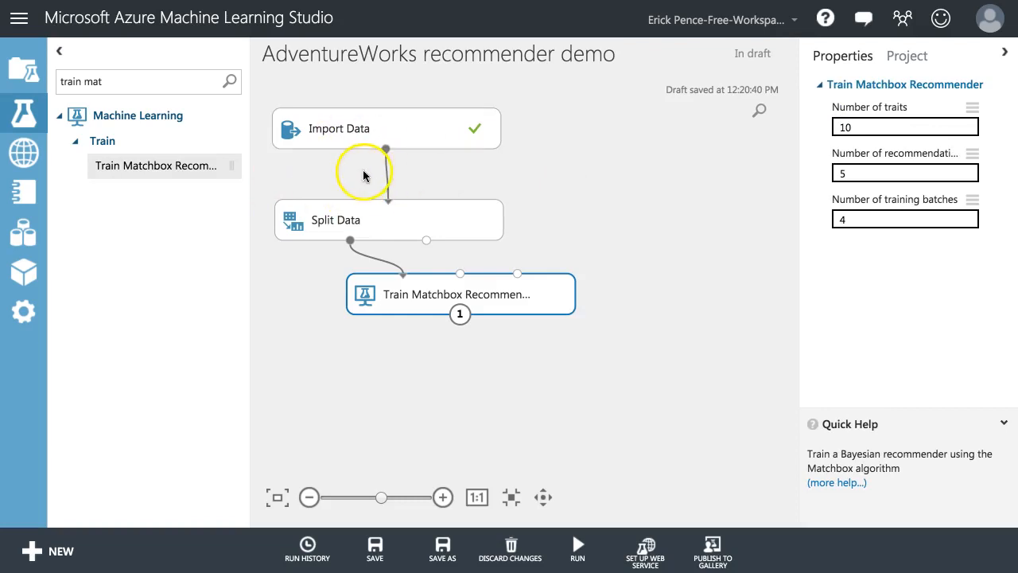
drag(421, 291, 442, 297)
Step: Search for score, place Score Matchbox Recommender below the training module, and connect the trained model and Split Data's second output to its first two inputs
click(113, 75)
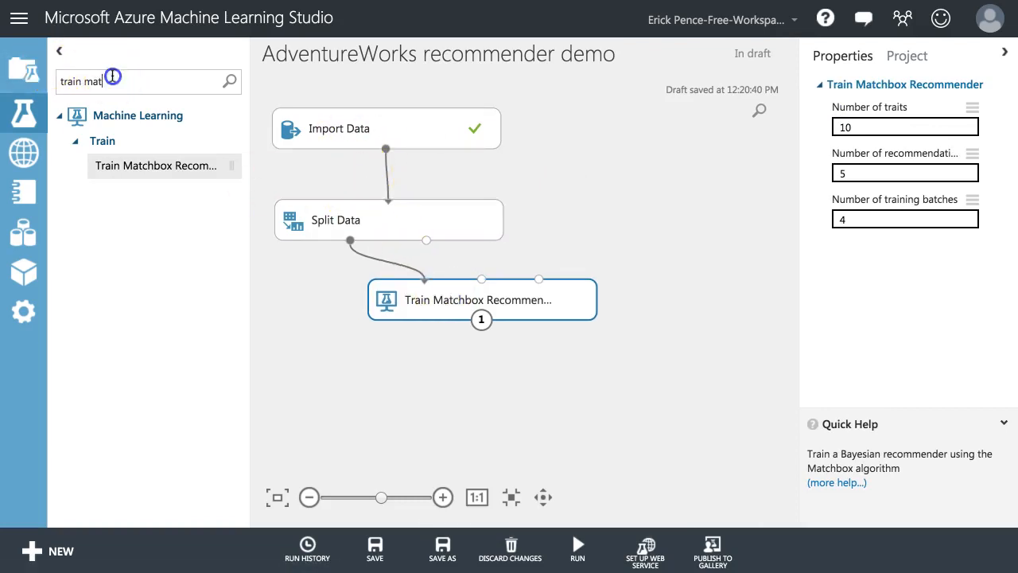
text(score)
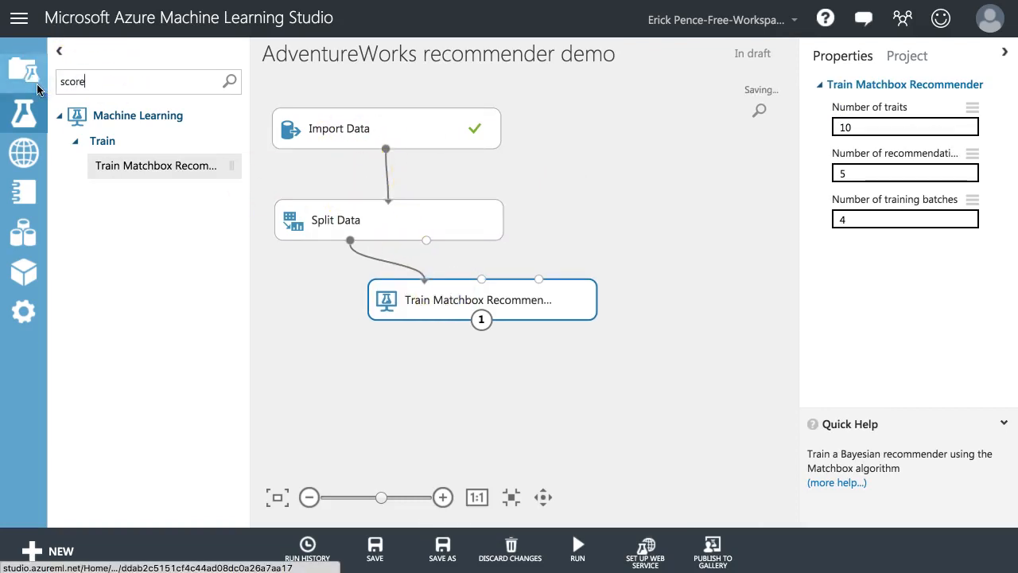
drag(159, 327, 560, 379)
drag(481, 319, 472, 341)
drag(426, 240, 516, 395)
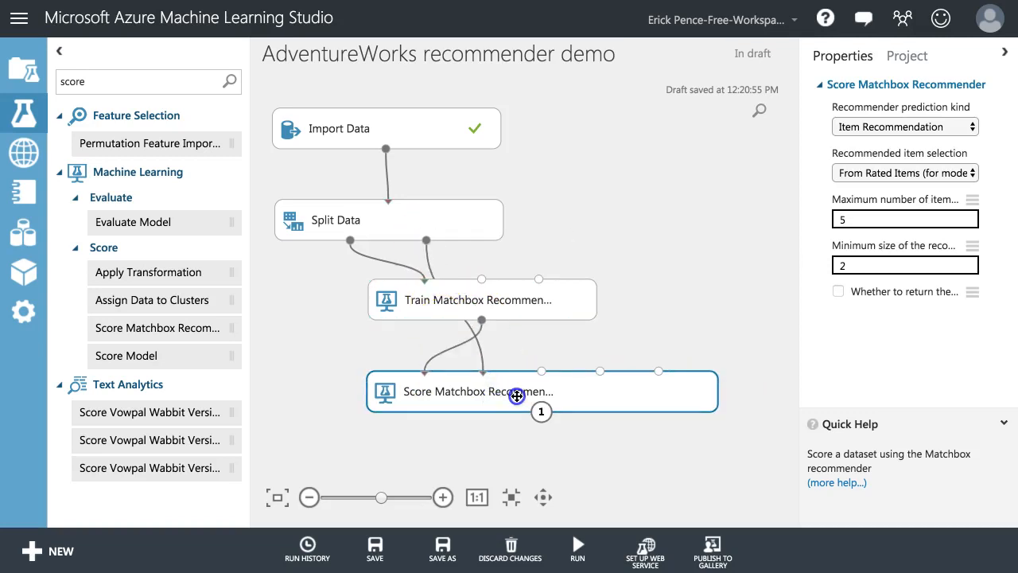
Step: Keep the scoring module's prediction kind at Item Recommendation and its recommended item selection at From Rated Items (for model evaluation)
click(897, 132)
click(898, 126)
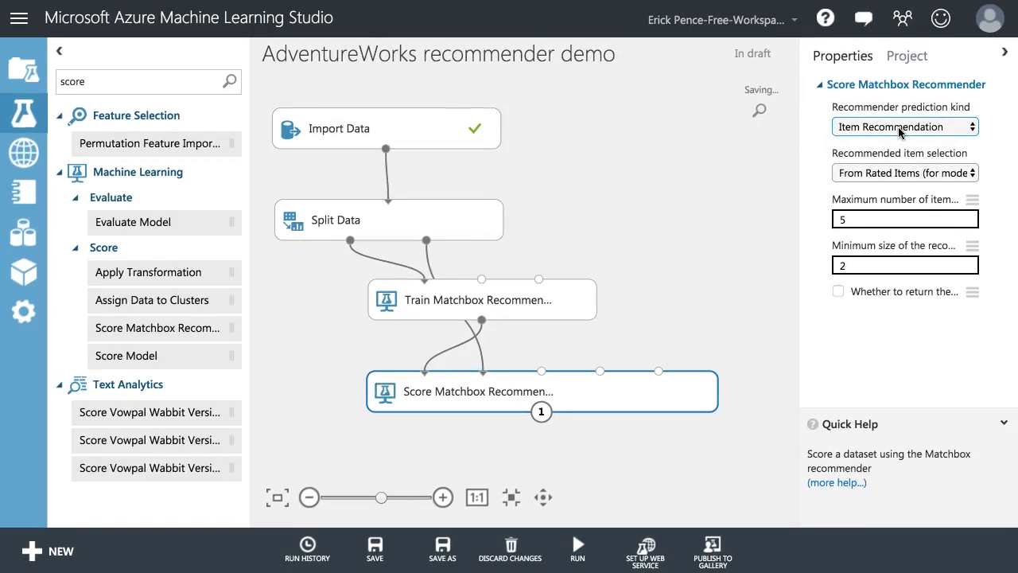
click(890, 178)
click(890, 178)
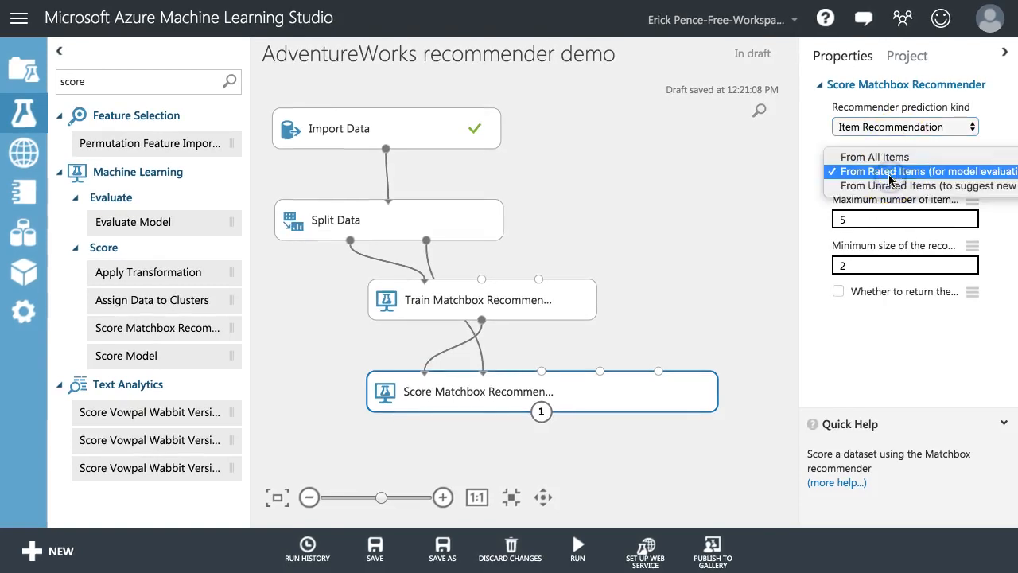
click(888, 176)
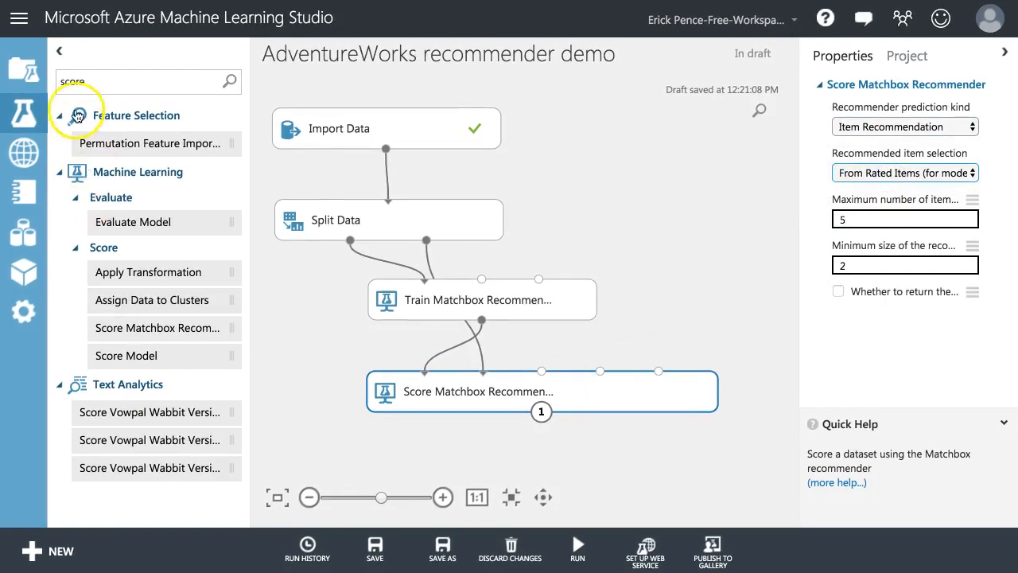
Step: Search for evaluate, place Evaluate Recommender below the scoring module, and connect Split Data's second output and the scored dataset to its inputs
drag(86, 85, 31, 86)
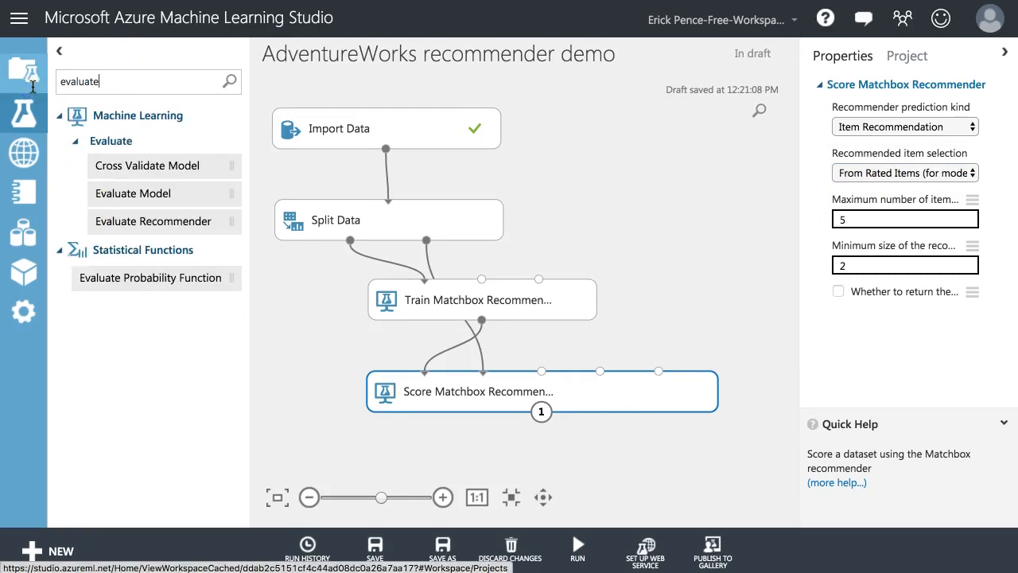
drag(139, 221, 549, 465)
drag(541, 414, 609, 443)
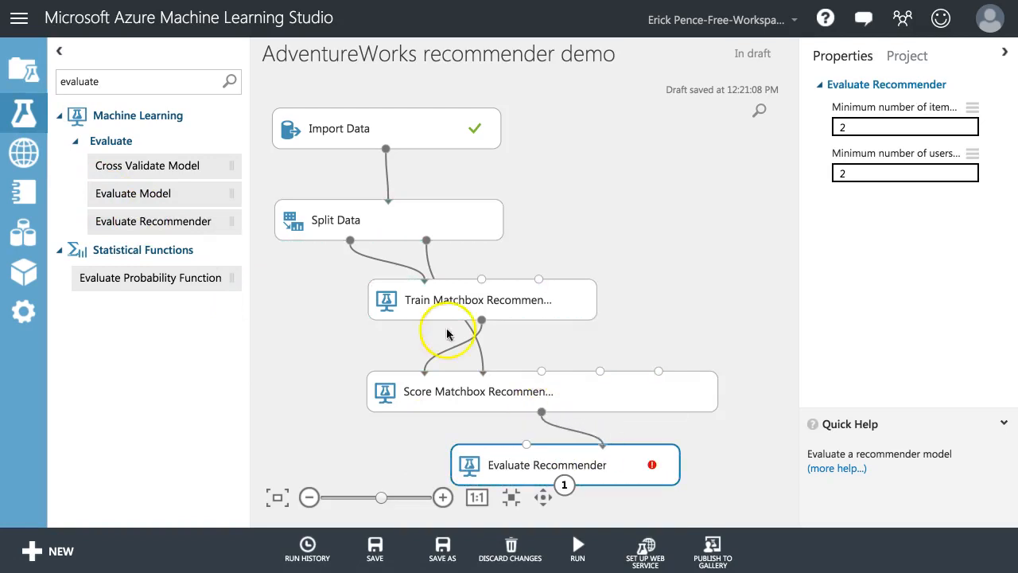
drag(426, 241, 427, 263)
drag(467, 370, 453, 469)
Step: Run the selected Evaluate Recommender module together with its upstream modules
mouse_move(578, 545)
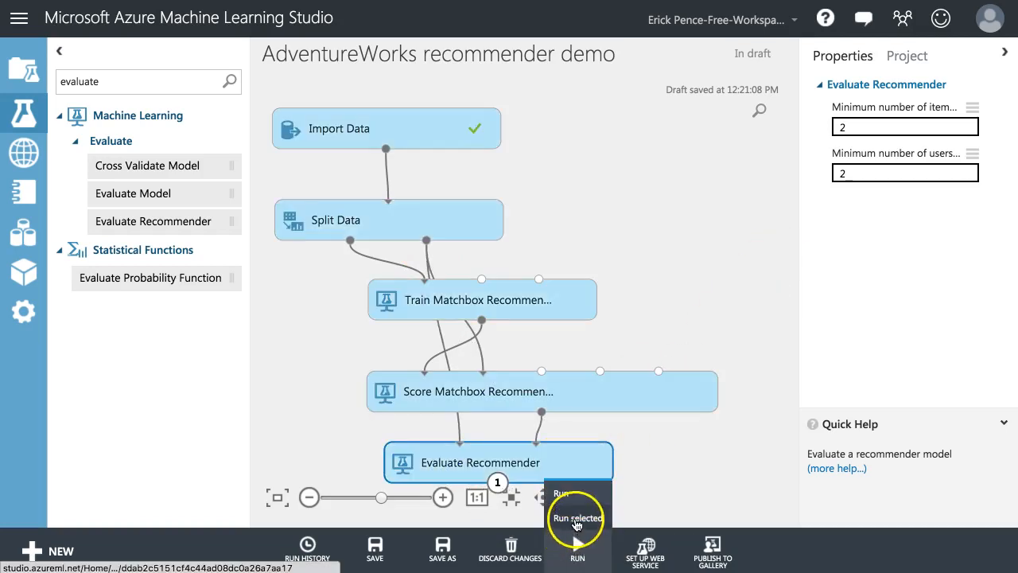
click(577, 519)
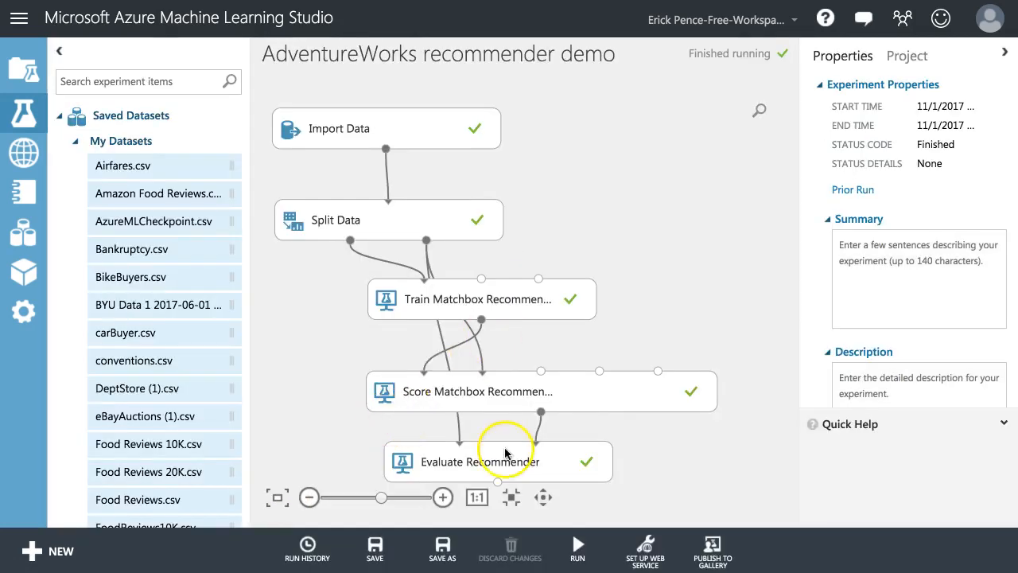
right_click(503, 456)
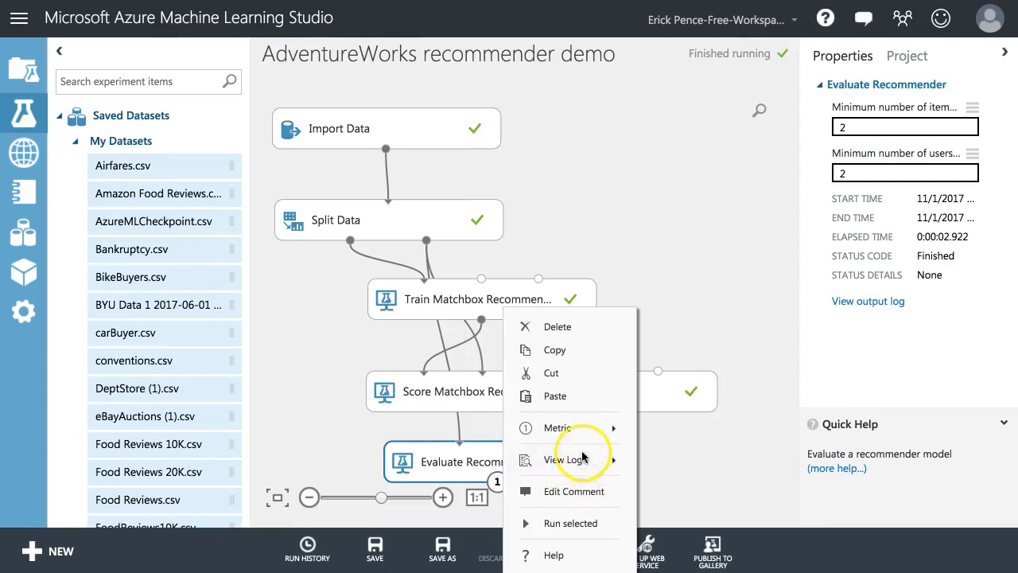
mouse_move(586, 427)
click(696, 455)
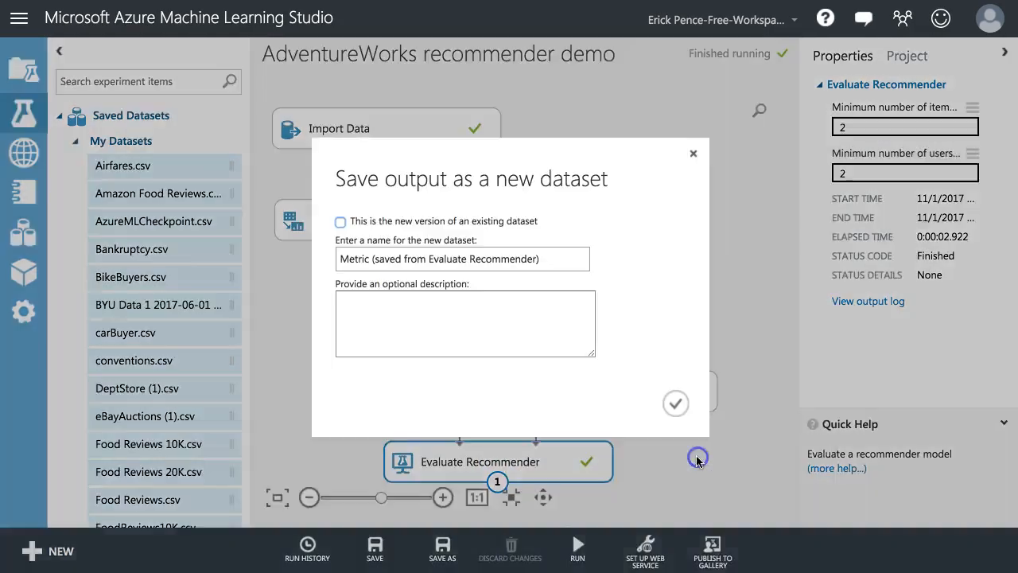
click(692, 153)
Step: Visualize the Metric output of Evaluate Recommender, then close the view and deselect the module
right_click(531, 459)
mouse_move(563, 459)
mouse_move(628, 427)
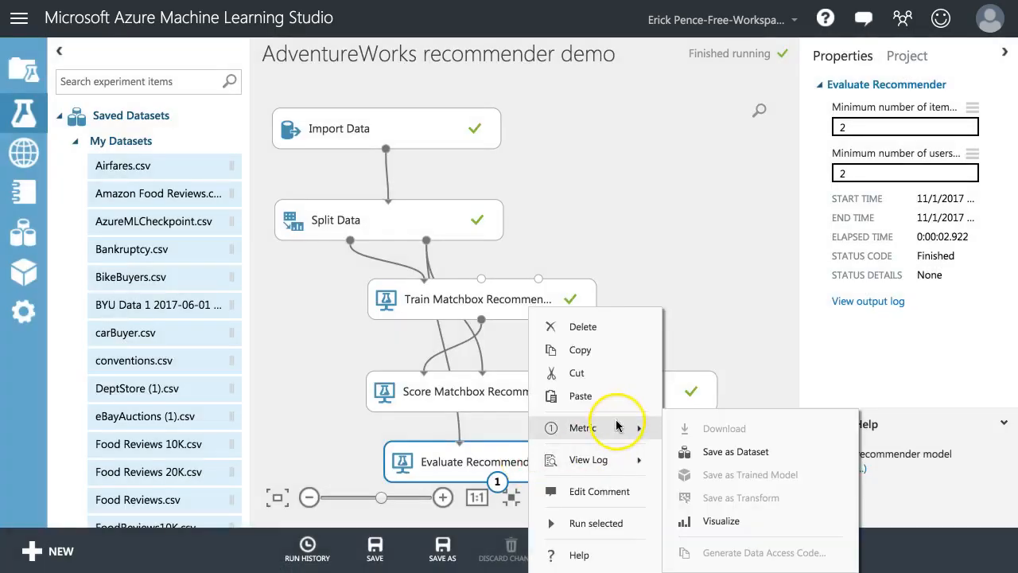
click(712, 521)
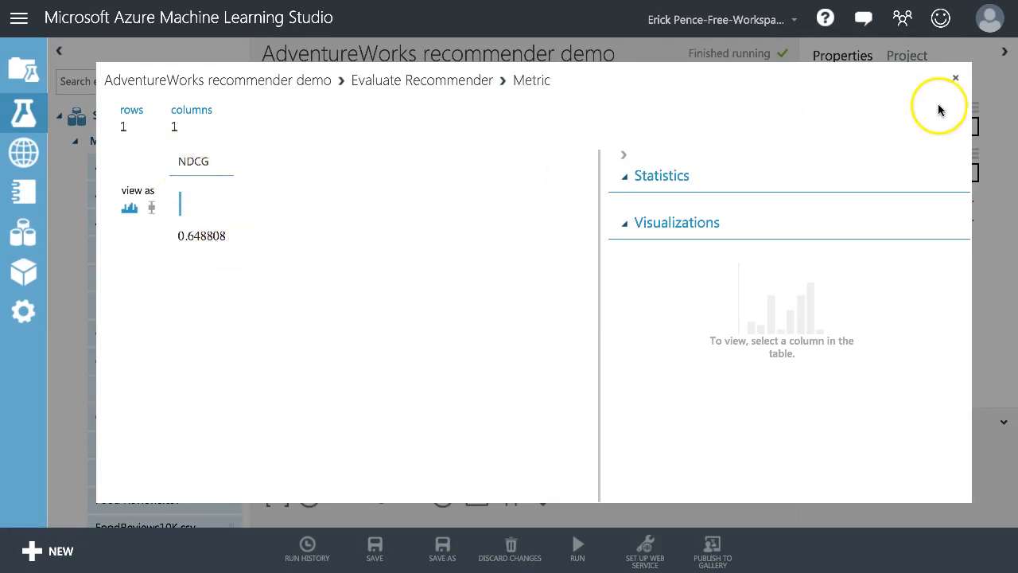
click(956, 78)
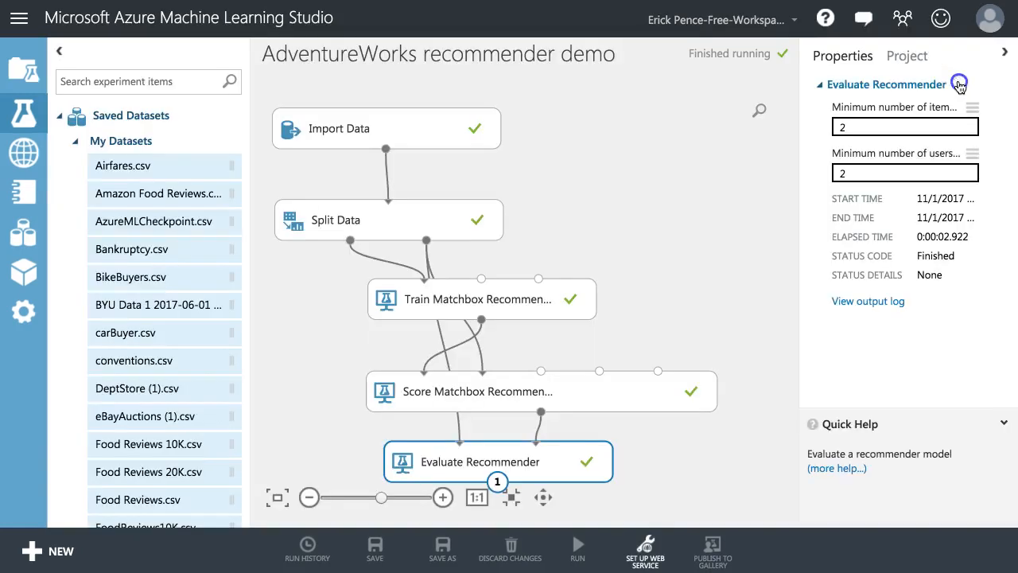
click(712, 322)
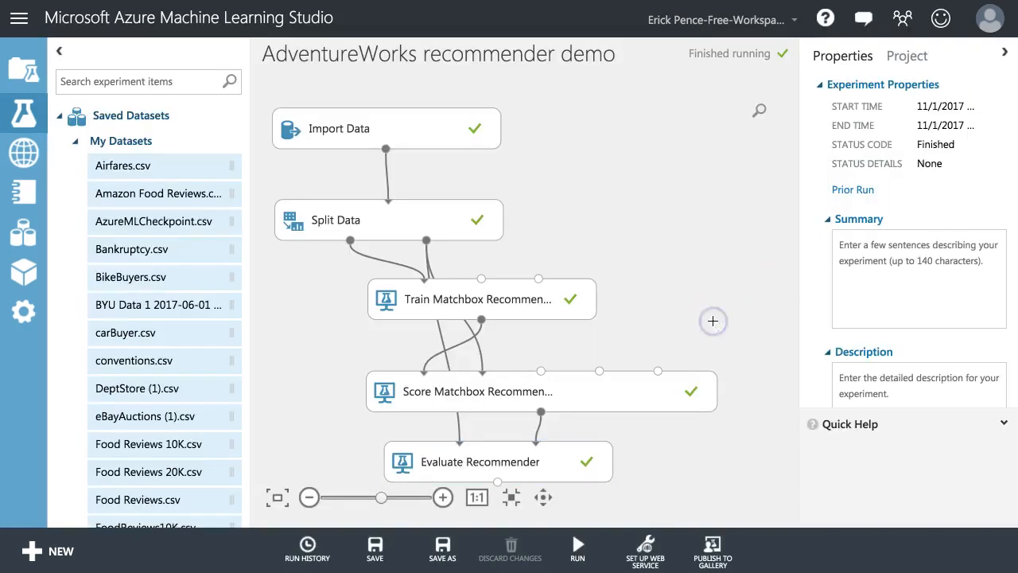
Step: Review the Split Data module's recommender split fractions and remaining settings
click(414, 225)
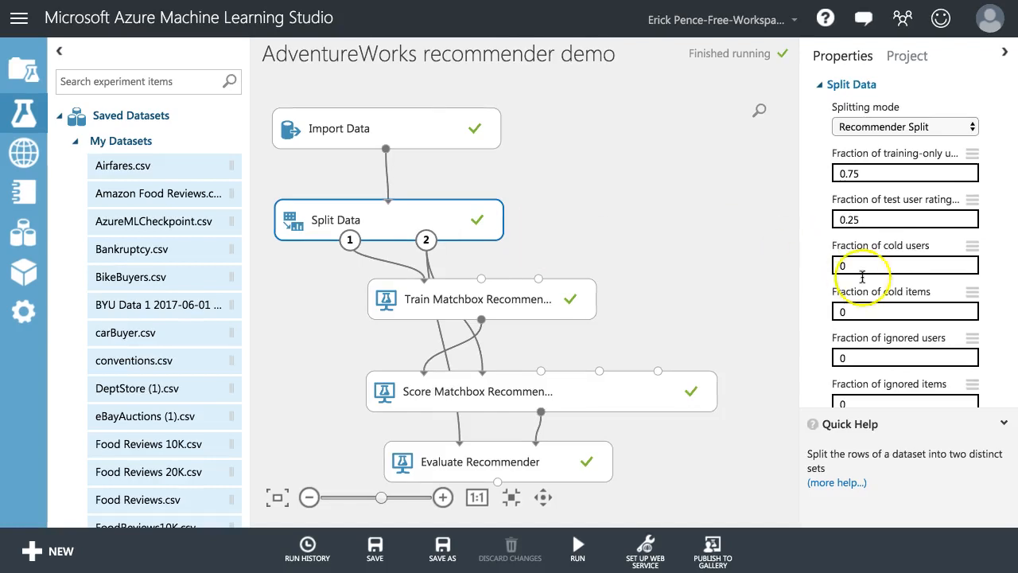
scroll(875, 270, down, 3)
scroll(913, 301, up, 3)
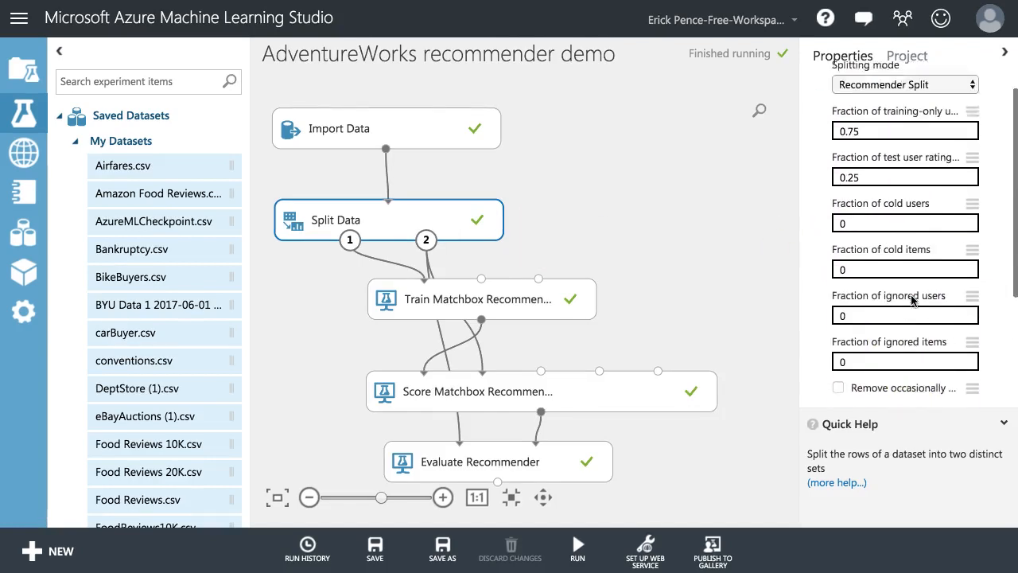
scroll(541, 230, up, 2)
scroll(473, 181, down, 3)
scroll(524, 198, down, 1)
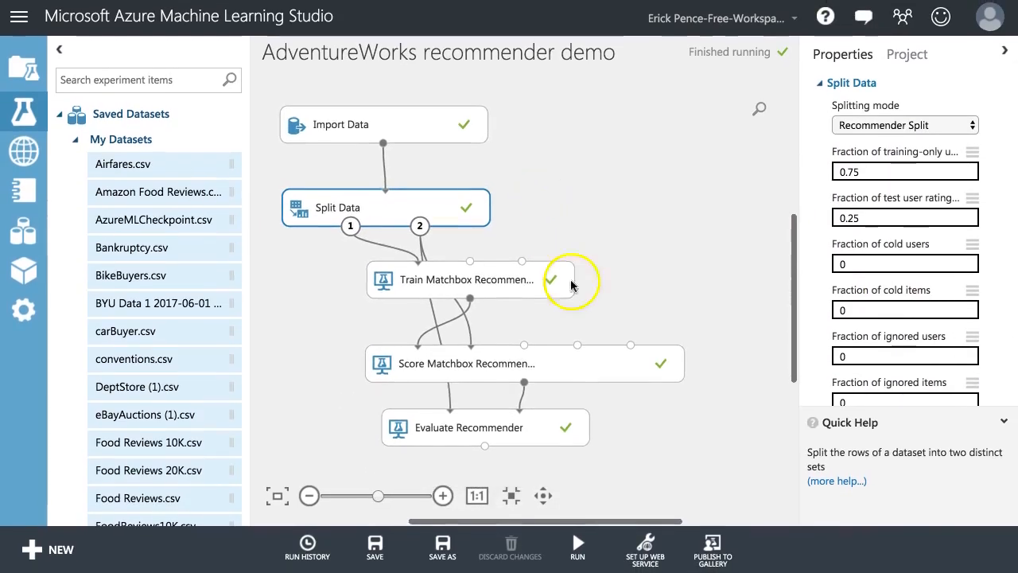
Step: Visualize the Score Matchbox Recommender's scored dataset and examine the items recommended for each user
right_click(573, 354)
mouse_move(644, 427)
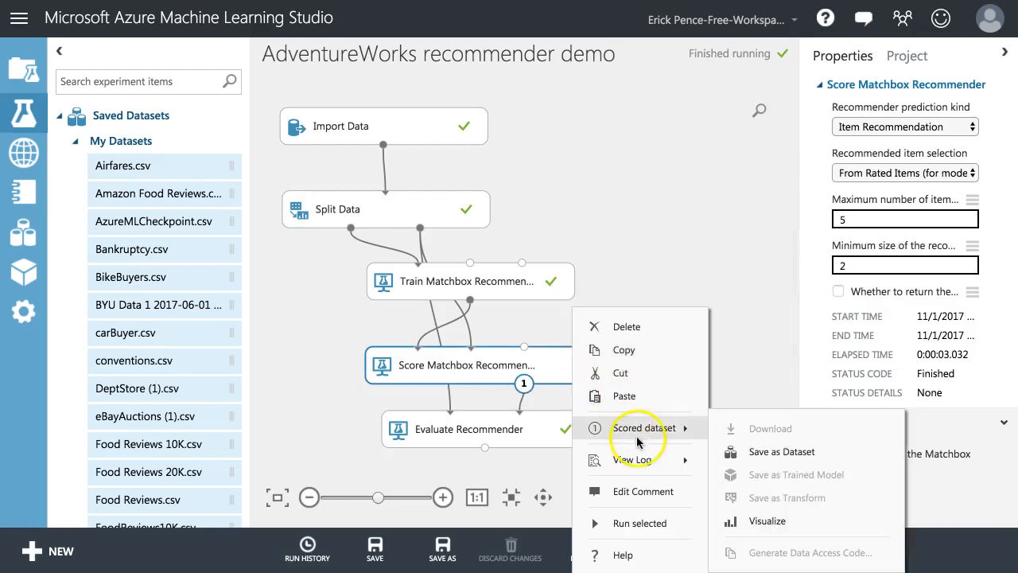
click(766, 523)
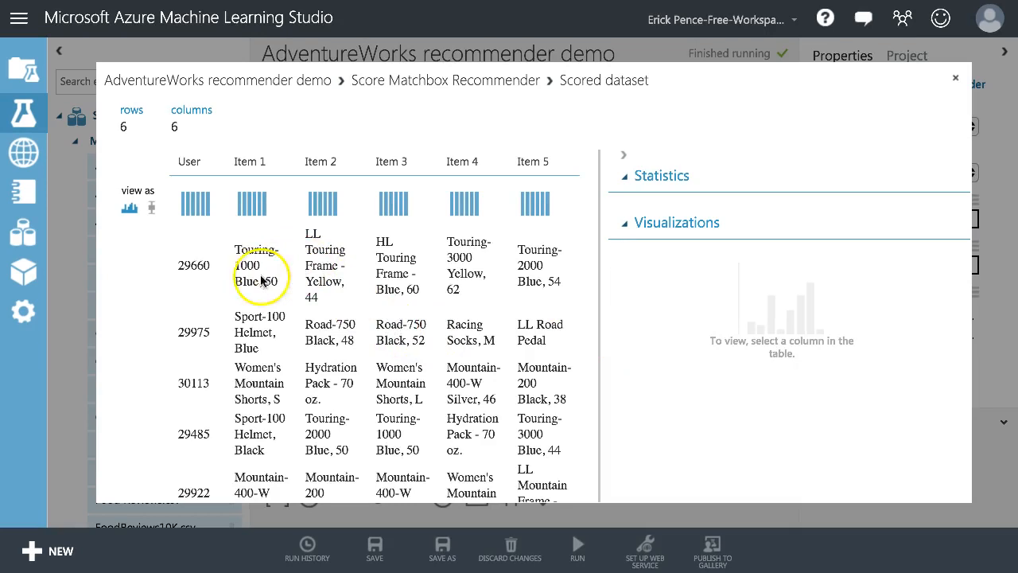
scroll(209, 295, down, 2)
scroll(213, 295, up, 2)
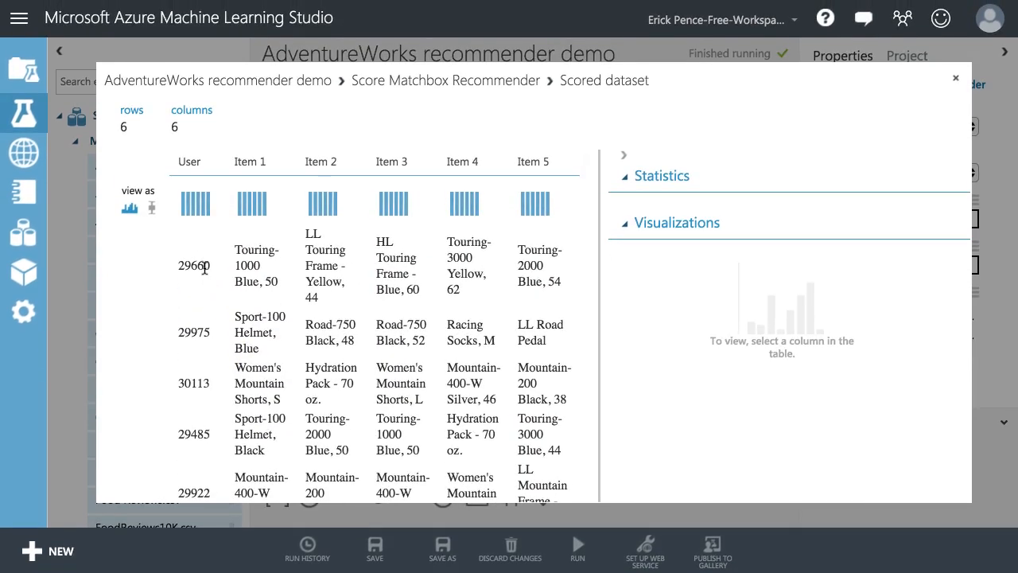
scroll(205, 270, down, 2)
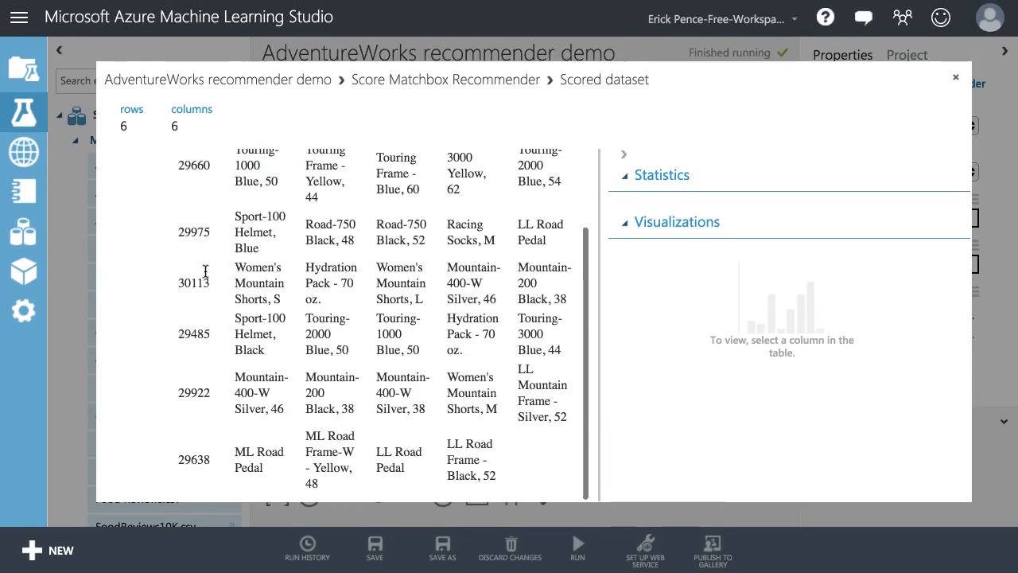
scroll(207, 277, up, 2)
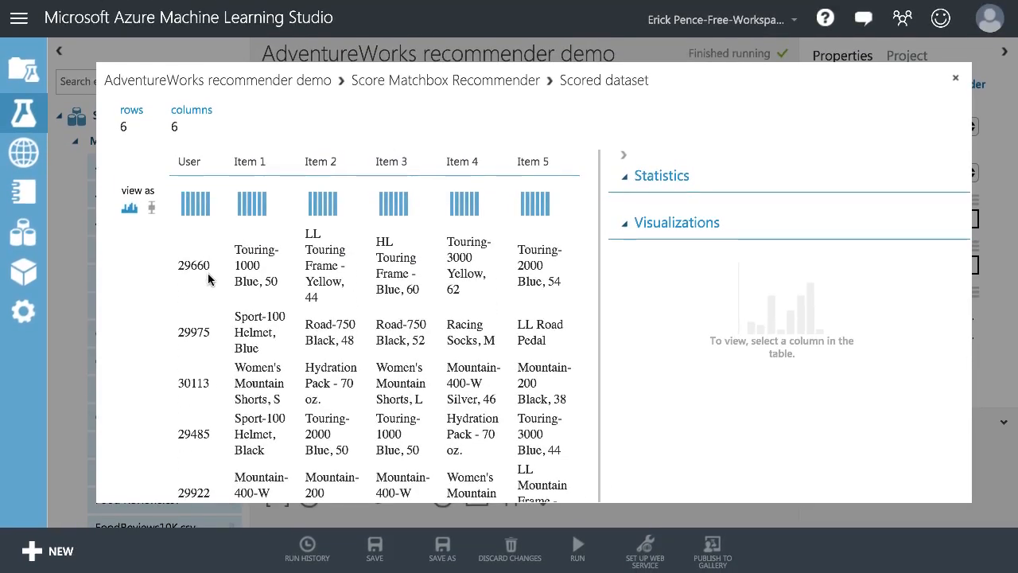
scroll(237, 285, down, 1)
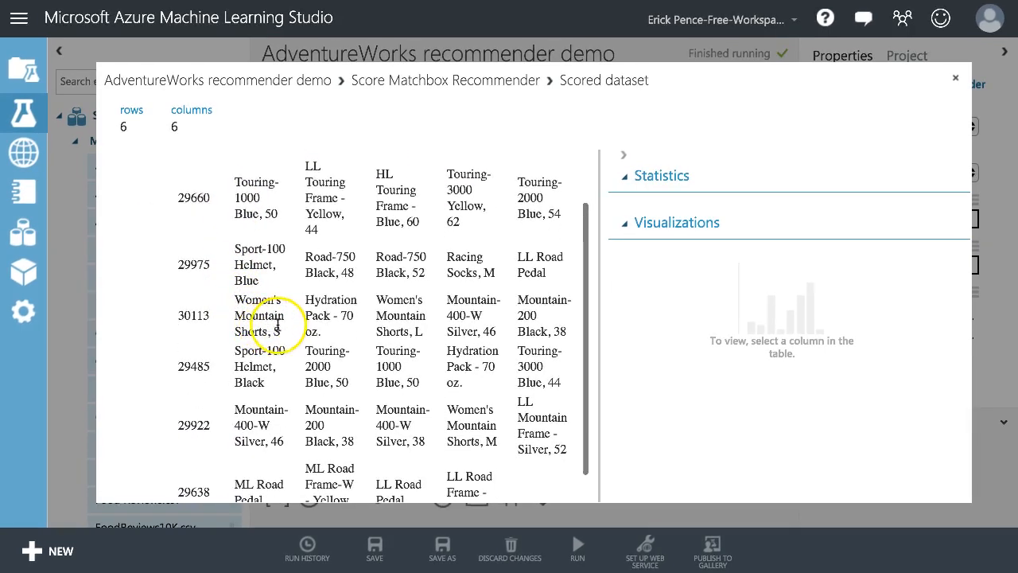
scroll(268, 324, down, 1)
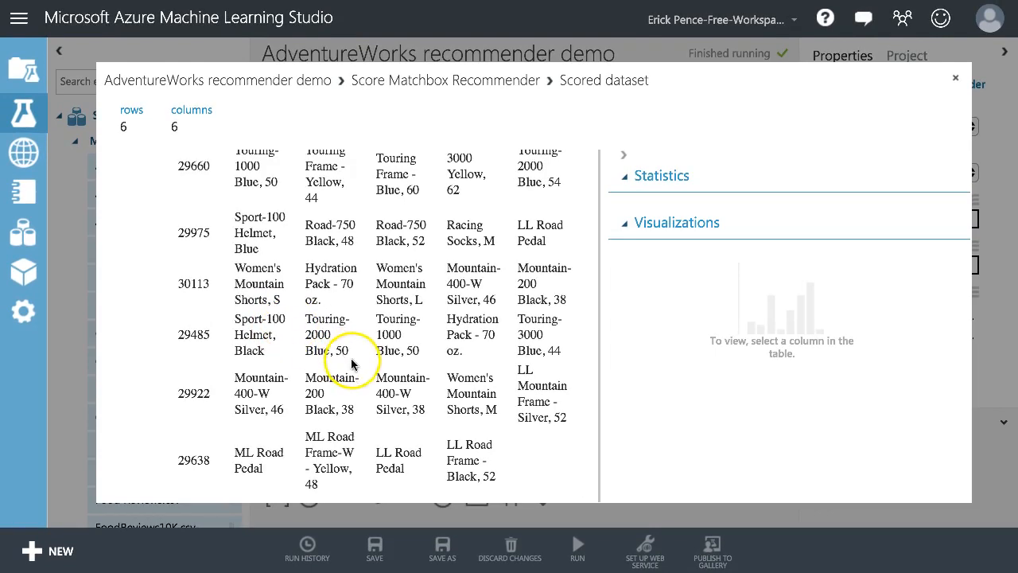
scroll(339, 365, up, 3)
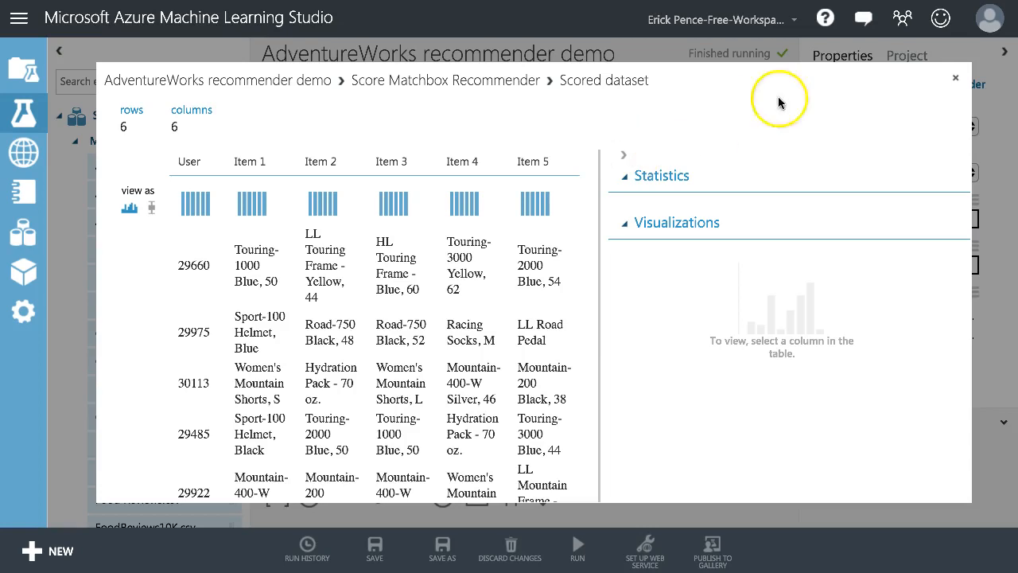
click(955, 78)
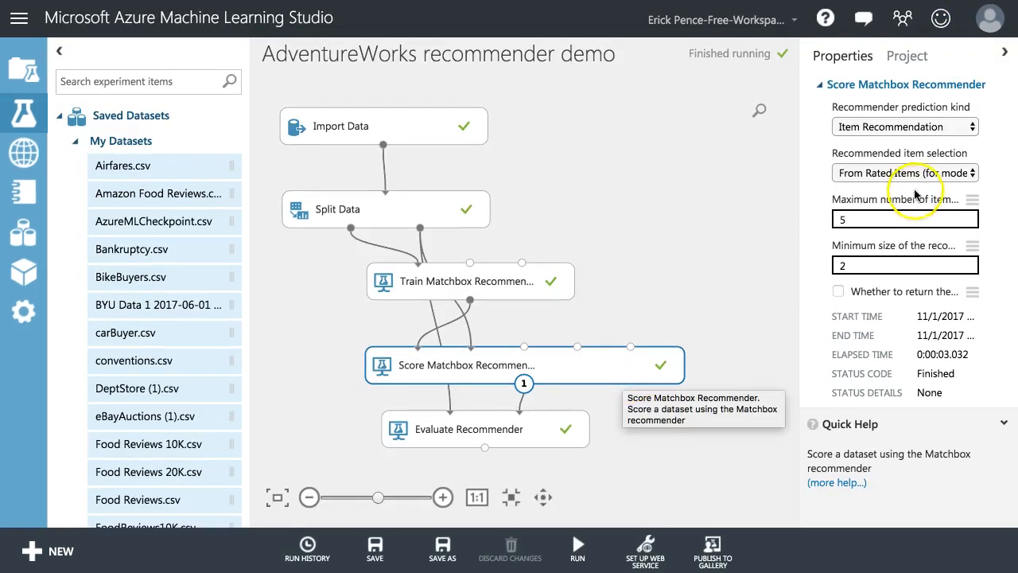
Step: Set Score Matchbox Recommender's recommended item selection to From Unrated Items and connect Split Data's first output to its fifth input
click(936, 174)
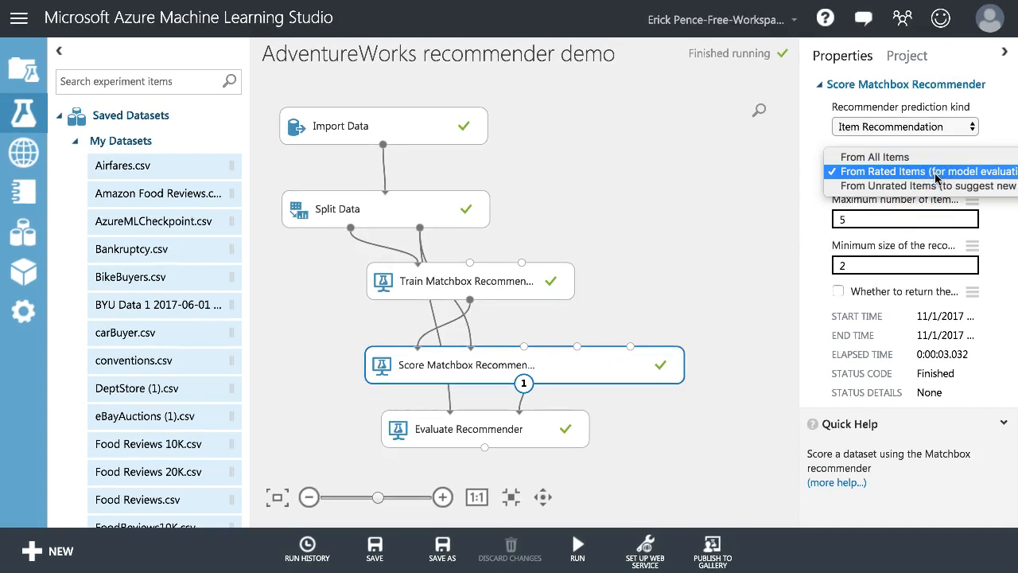
click(938, 189)
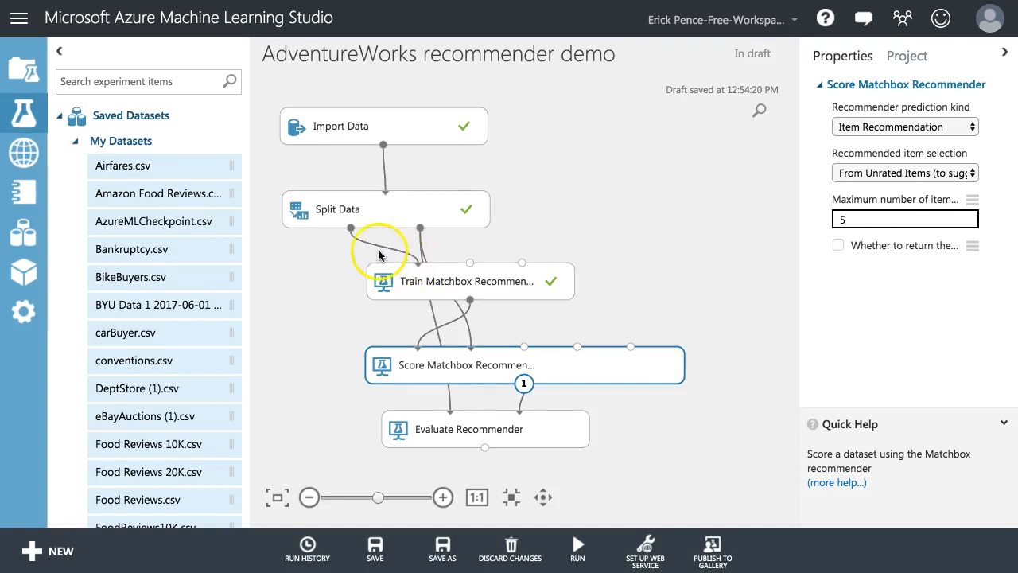
drag(350, 229, 544, 366)
Step: Reposition the Evaluate Recommender module beneath Score Matchbox Recommender and run the whole experiment
drag(549, 437, 517, 443)
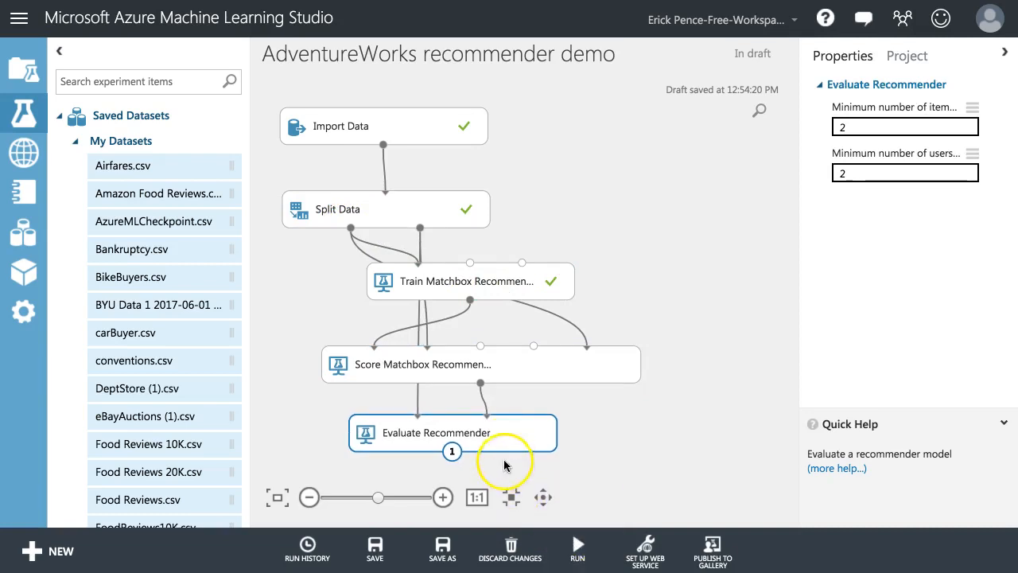
mouse_move(578, 545)
click(578, 519)
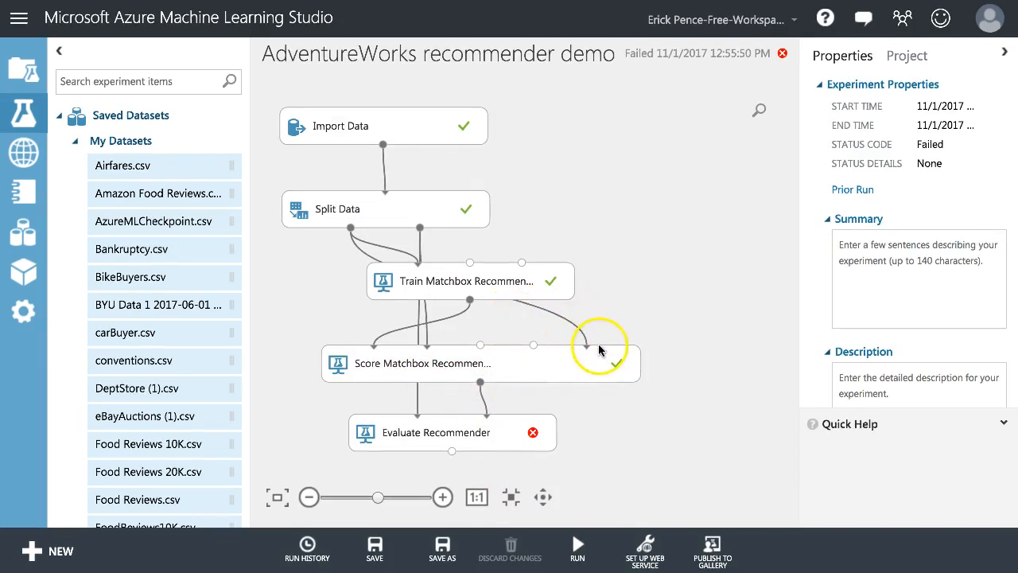
Step: Check Evaluate Recommender's status details and the recommended item selection options of Score Matchbox Recommender, keeping From Unrated Items
click(478, 433)
right_click(478, 434)
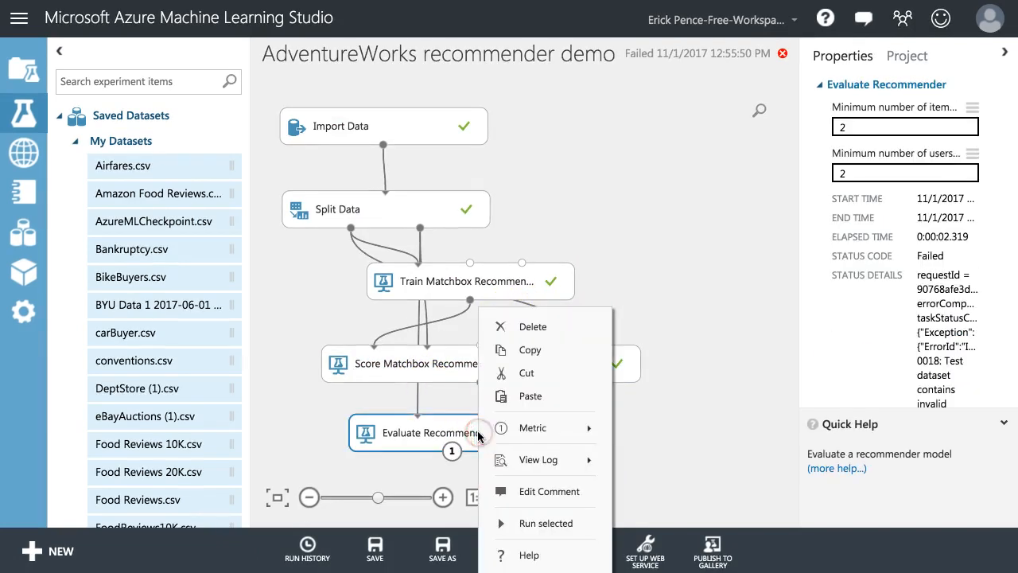
click(684, 395)
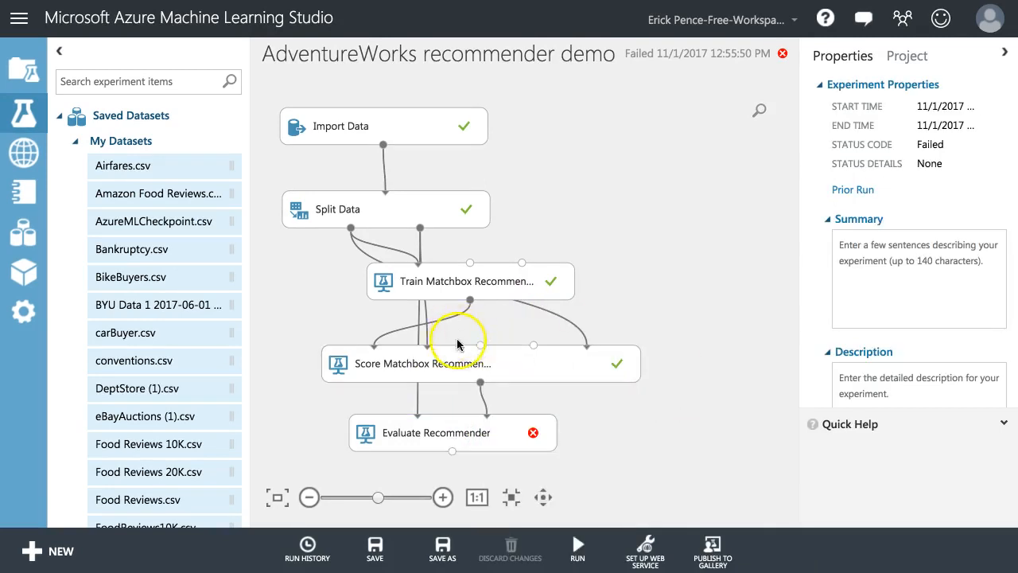
click(468, 363)
click(889, 173)
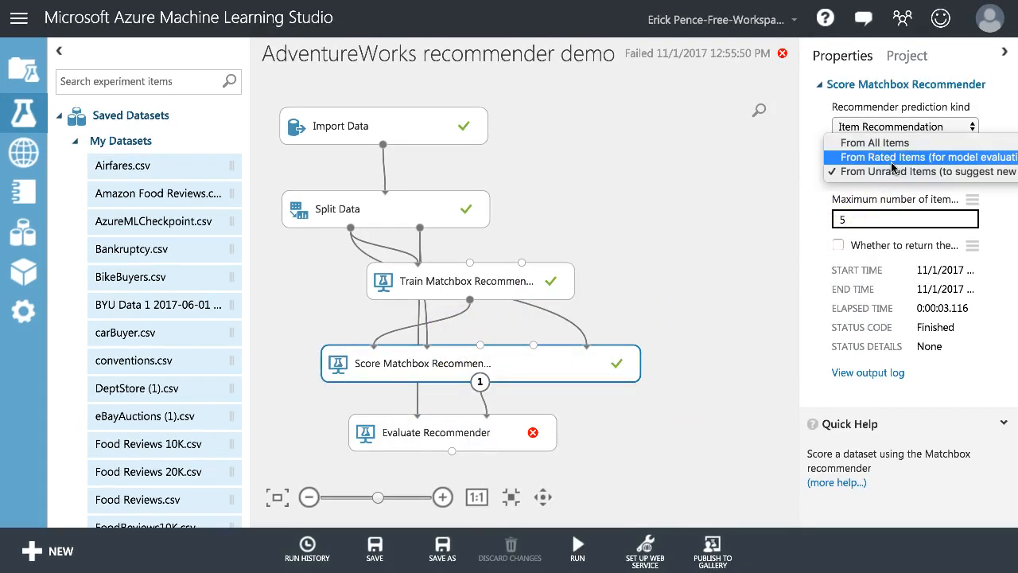
click(891, 174)
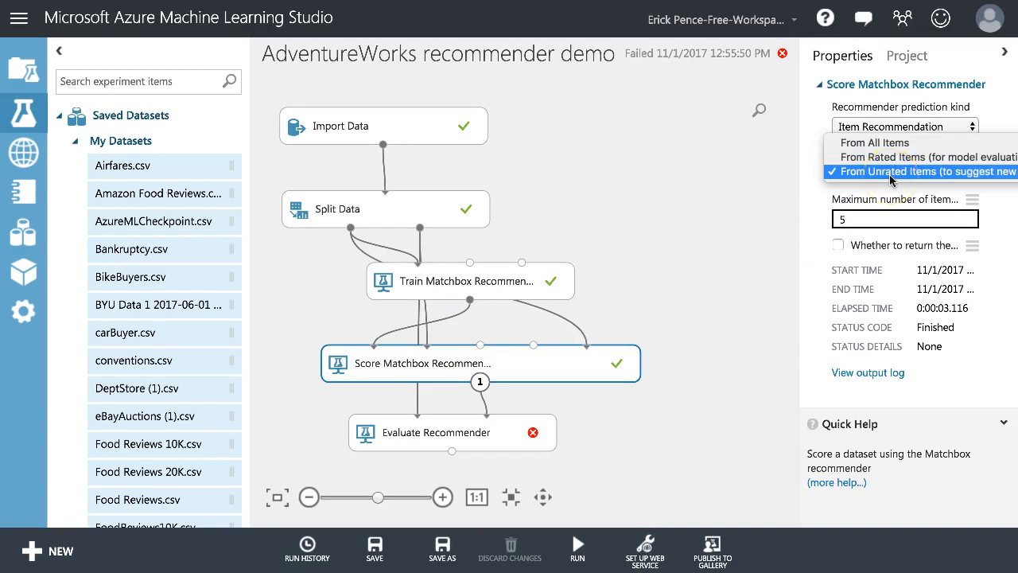
click(891, 174)
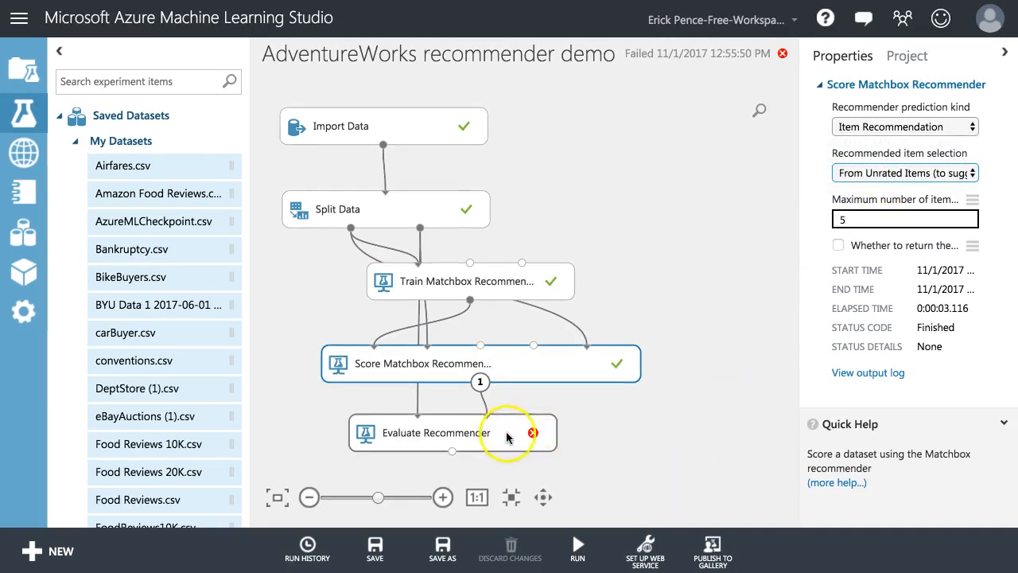
Step: Delete the Evaluate Recommender module from the experiment
right_click(467, 429)
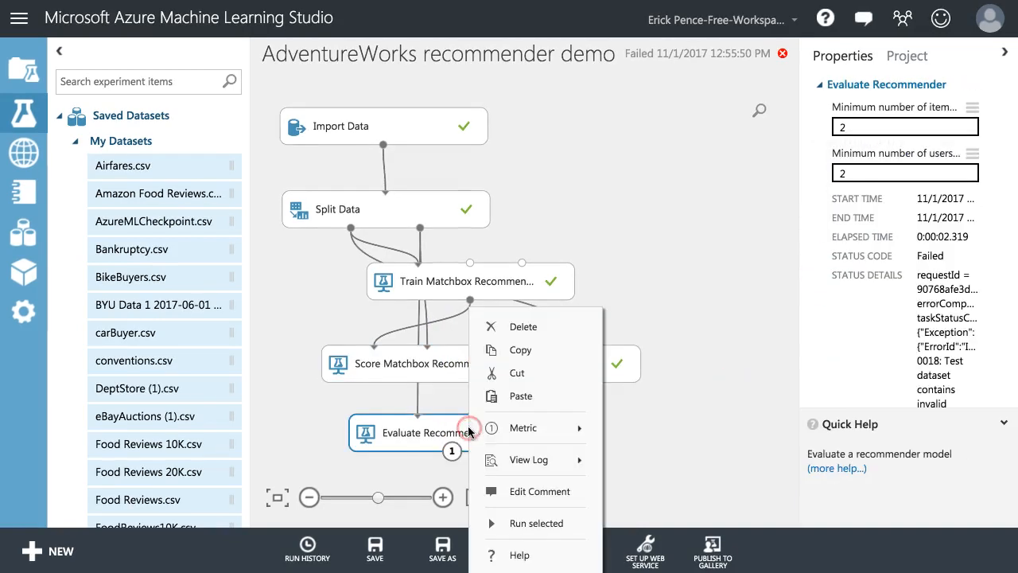
click(539, 327)
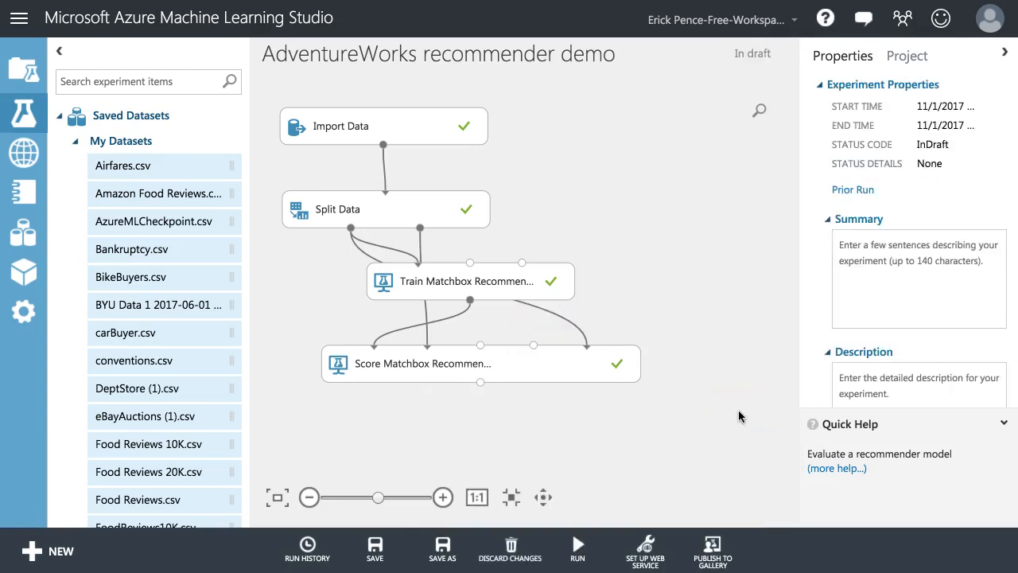